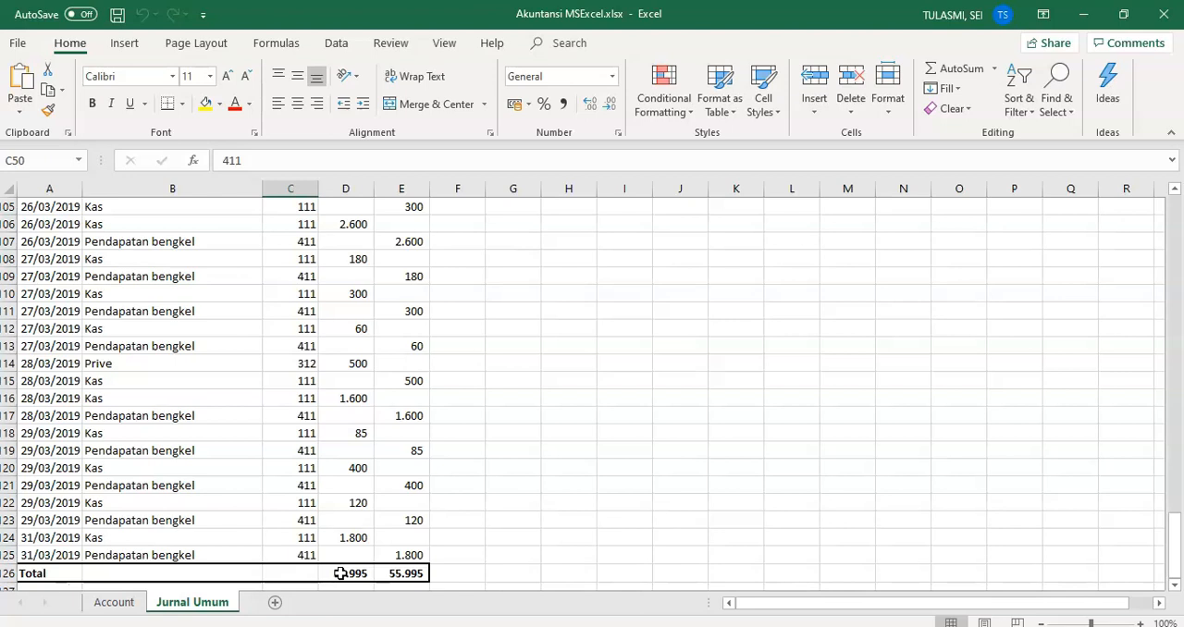
Step: Create a copy of the Jurnal Umum sheet at the end of the Akuntansi MSExcel.xlsx workbook
right_click(204, 603)
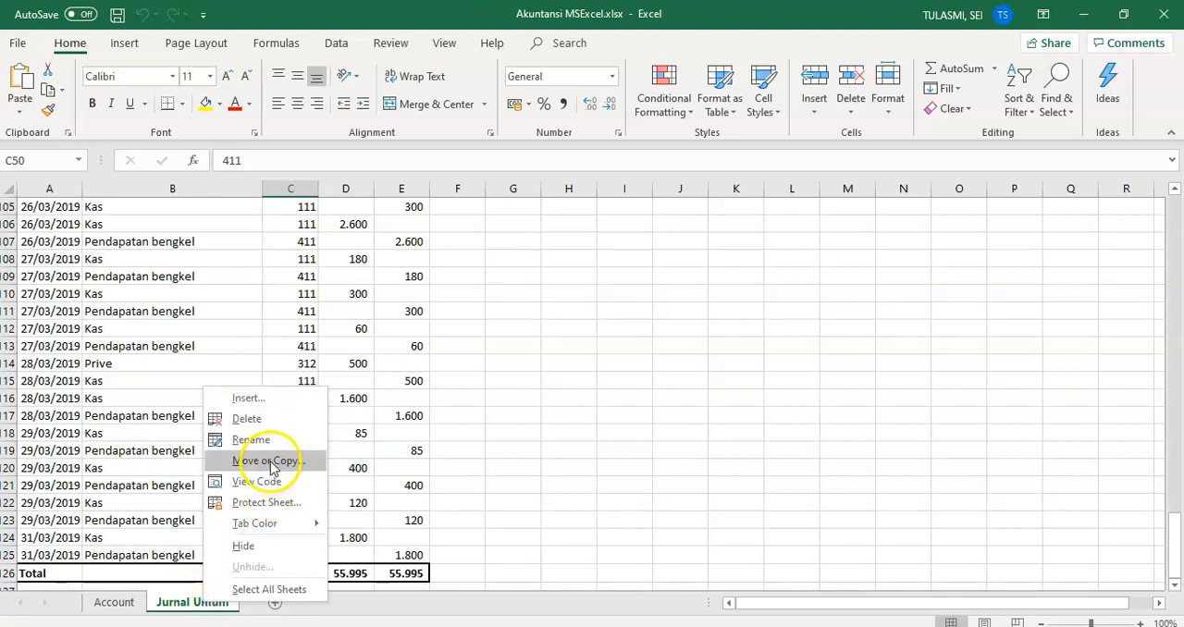
left_click(268, 459)
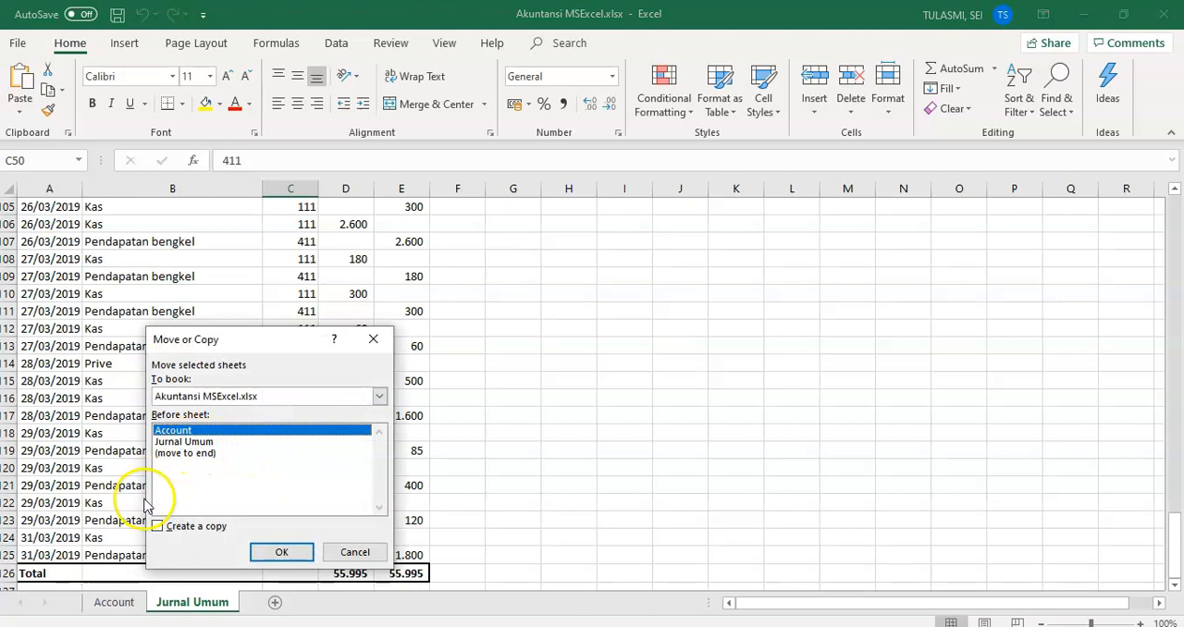
left_click(159, 526)
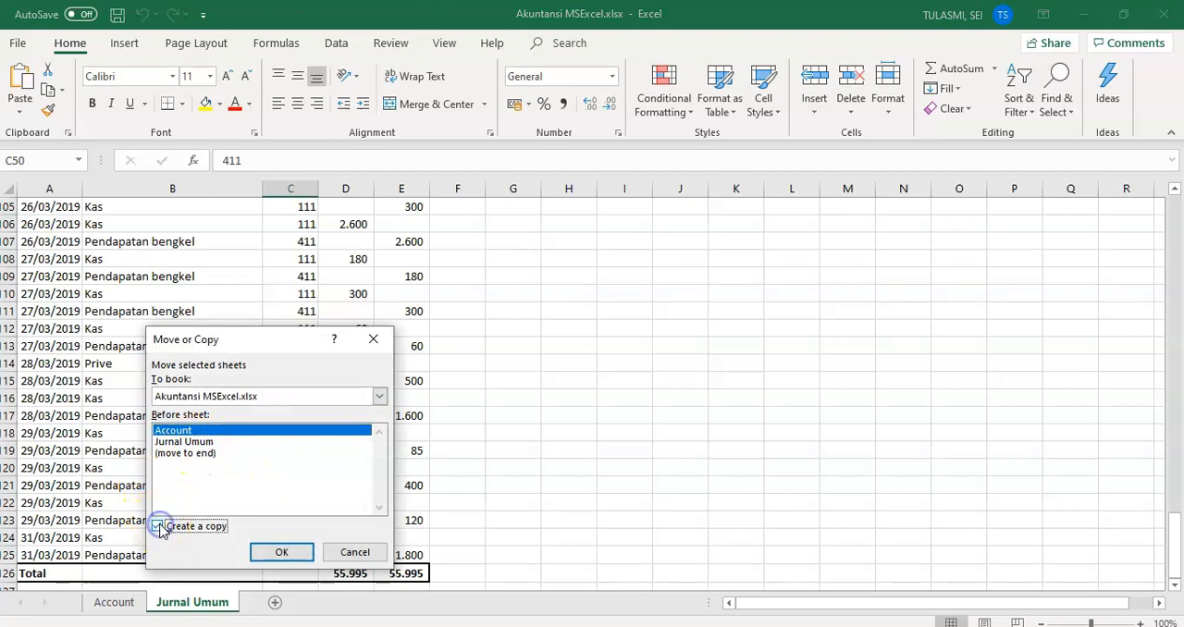
left_click(188, 442)
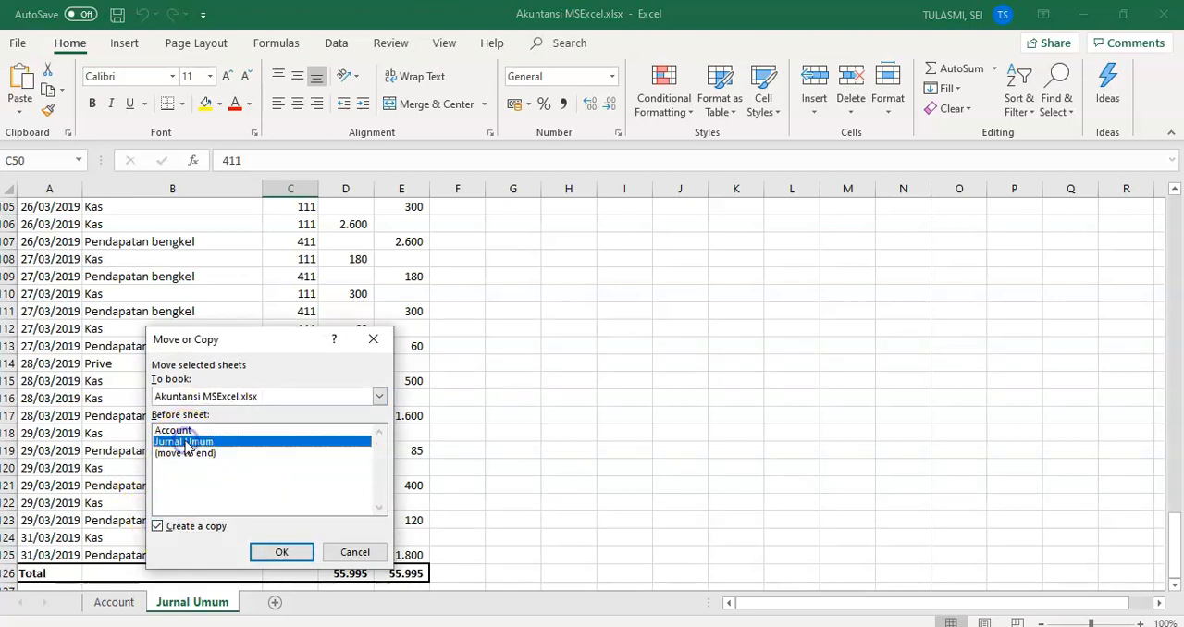
left_click(187, 454)
left_click(264, 551)
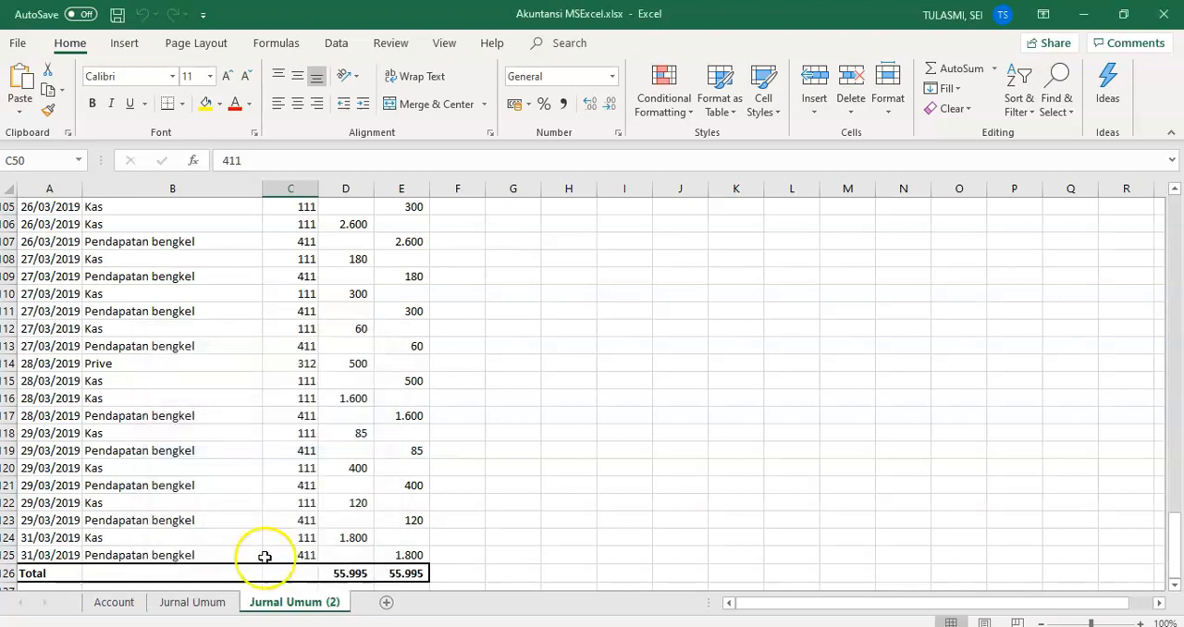
Step: Rename the copied Jurnal Umum (2) sheet as Buku Besar
right_click(286, 607)
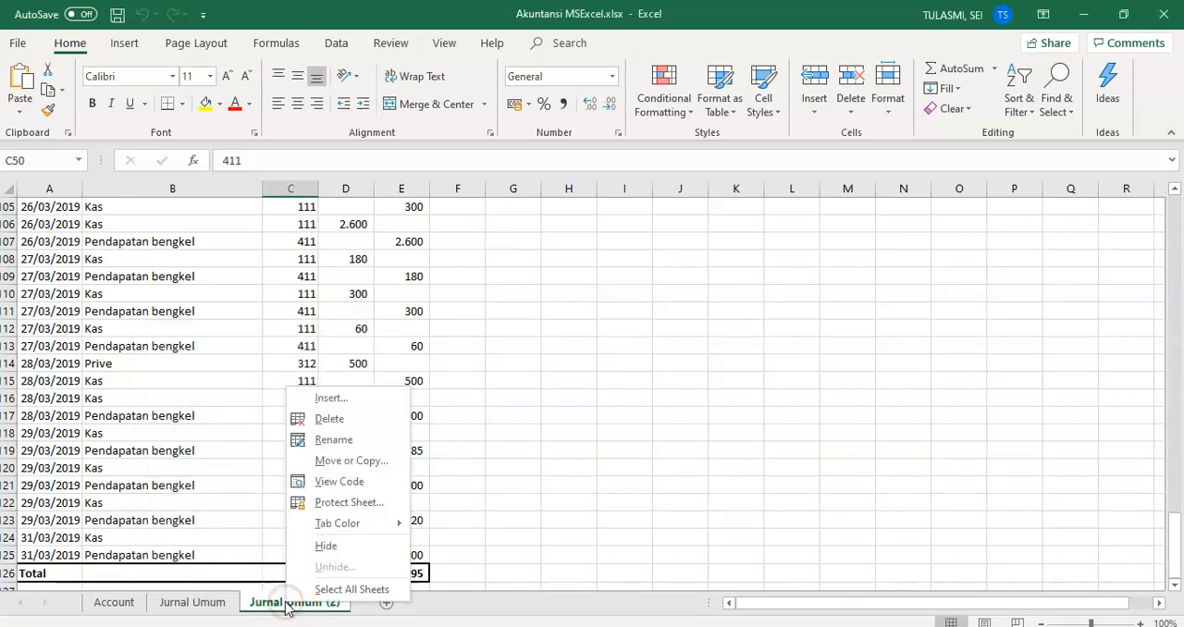
left_click(335, 441)
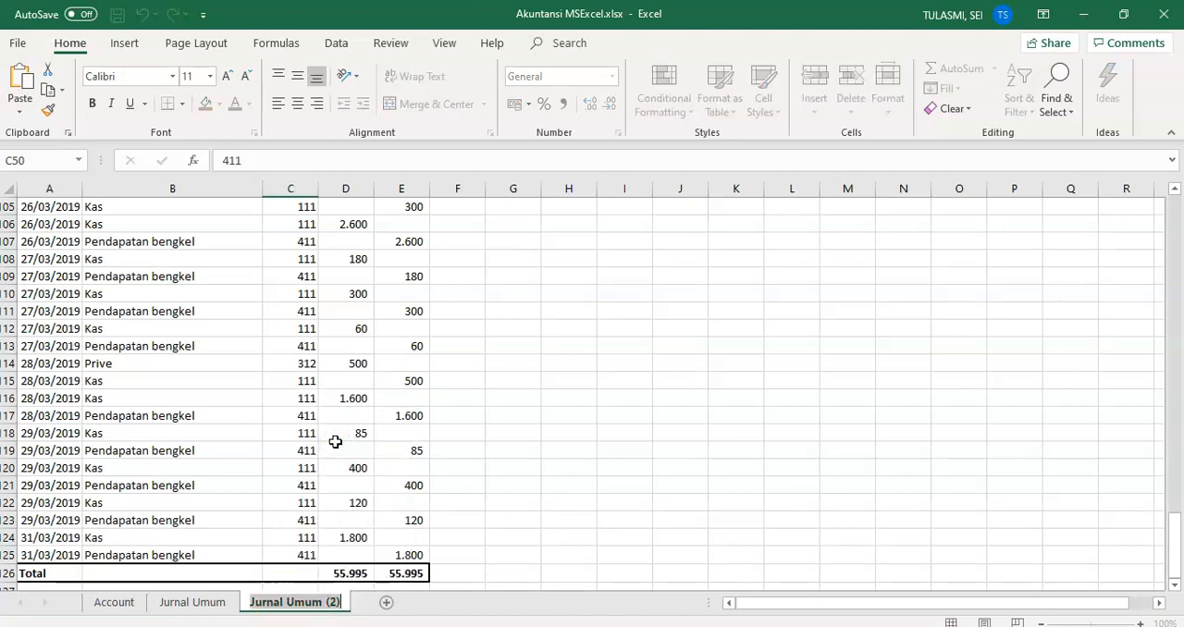
type("Buku")
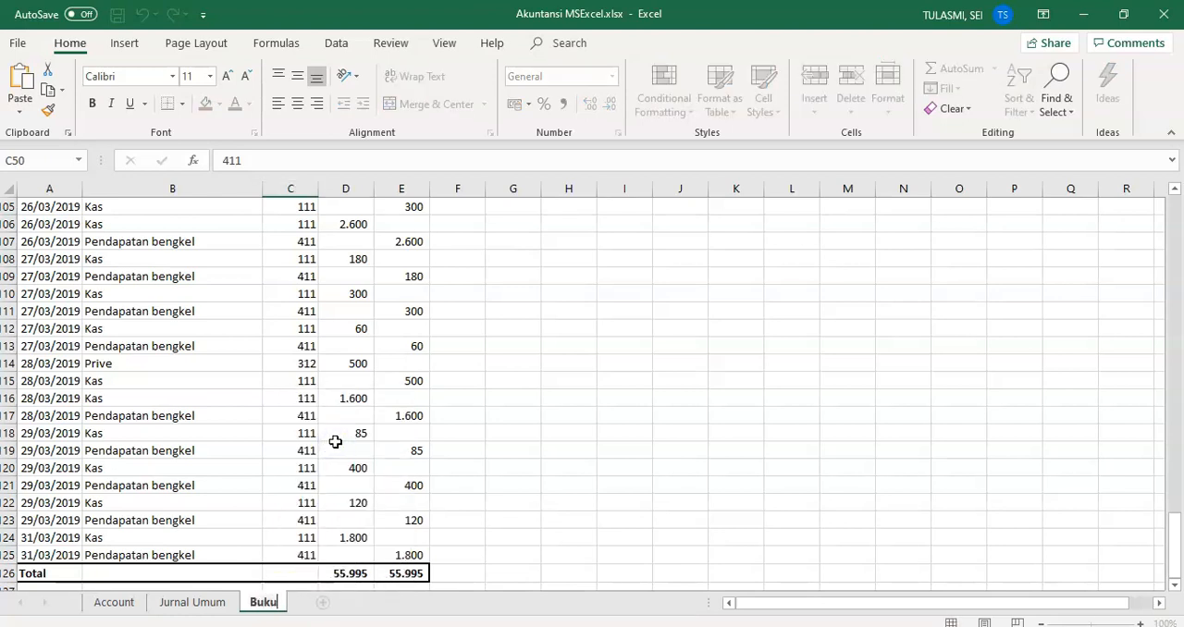
type(" Besar")
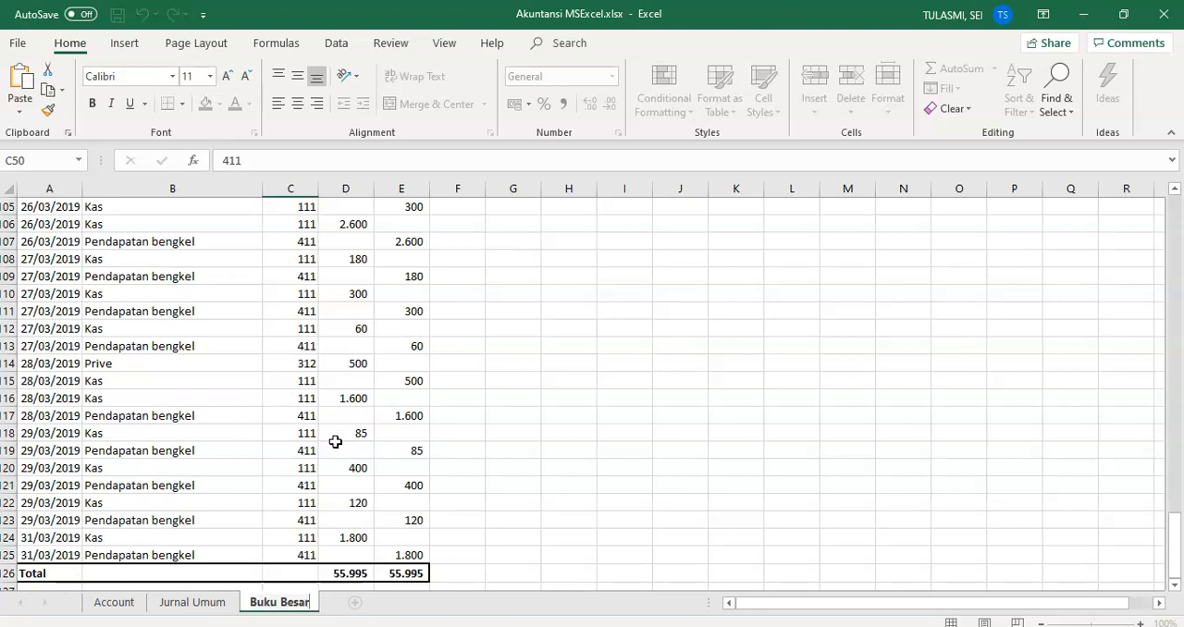
left_click(308, 553)
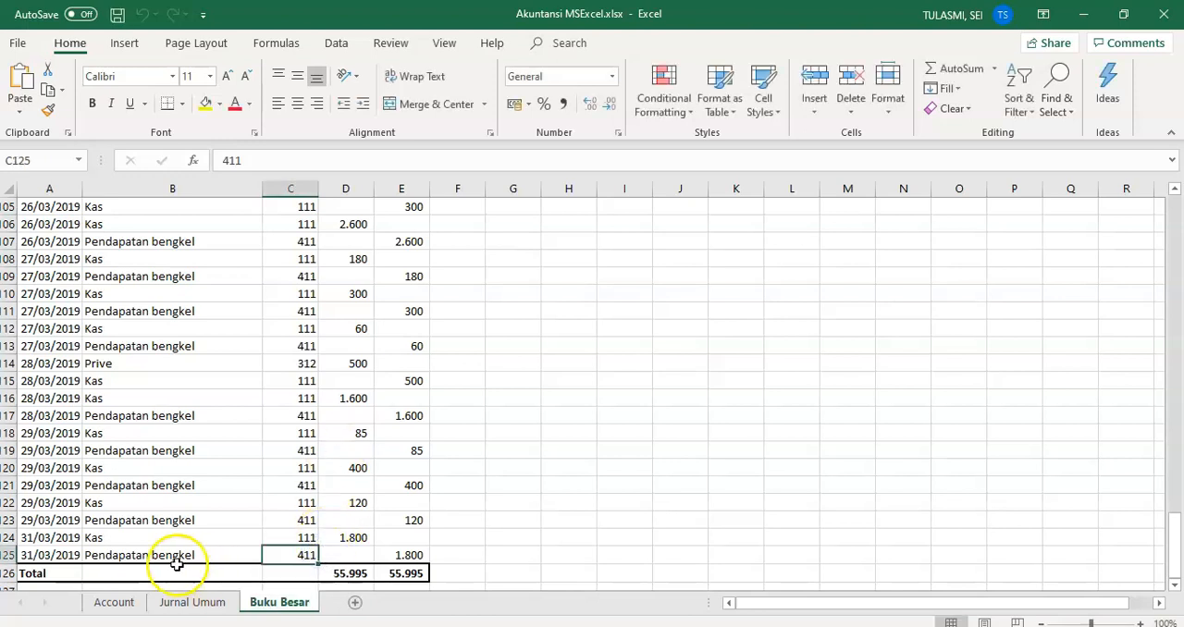
Step: Replace the report title in row 2 of the Buku Besar sheet with "Buku Besar"
left_click_drag(1172, 529, 1175, 215)
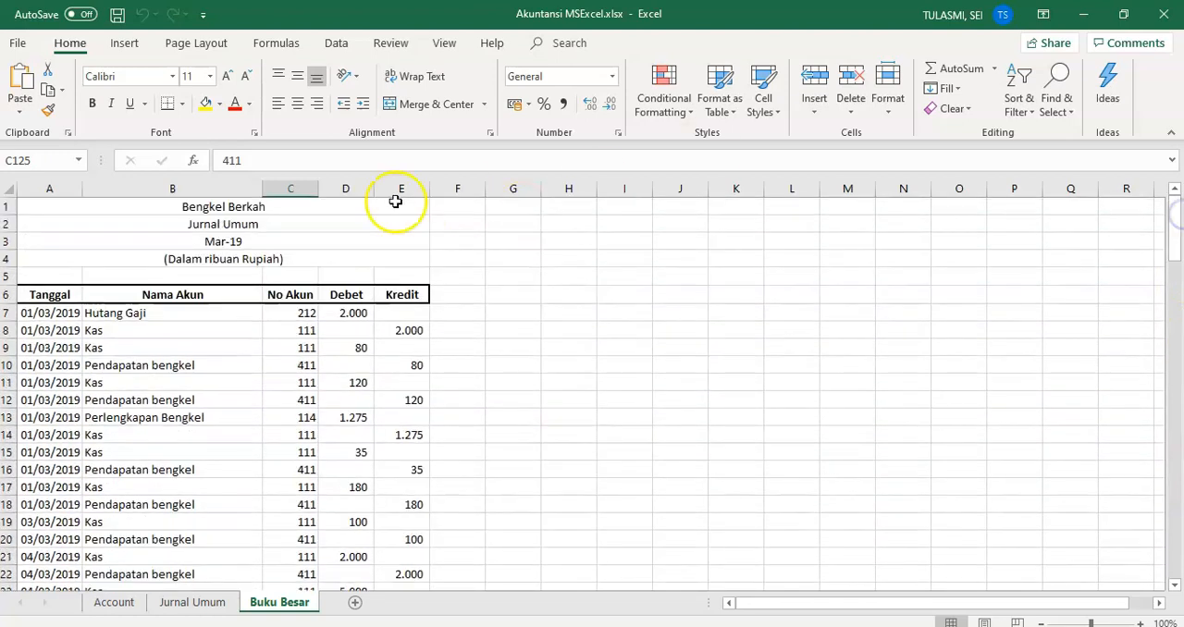
left_click(232, 225)
type("Buku Besar")
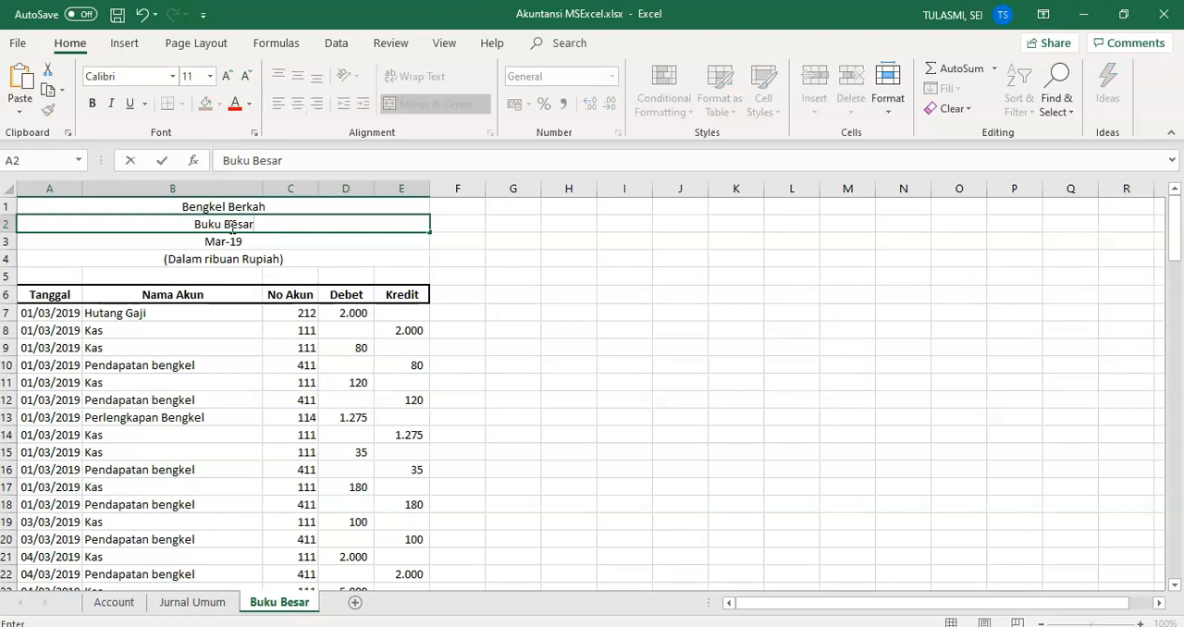
left_click(865, 315)
Step: Delete the Total row, row 126, at the end of the Buku Besar entries
left_click_drag(1178, 242, 1174, 561)
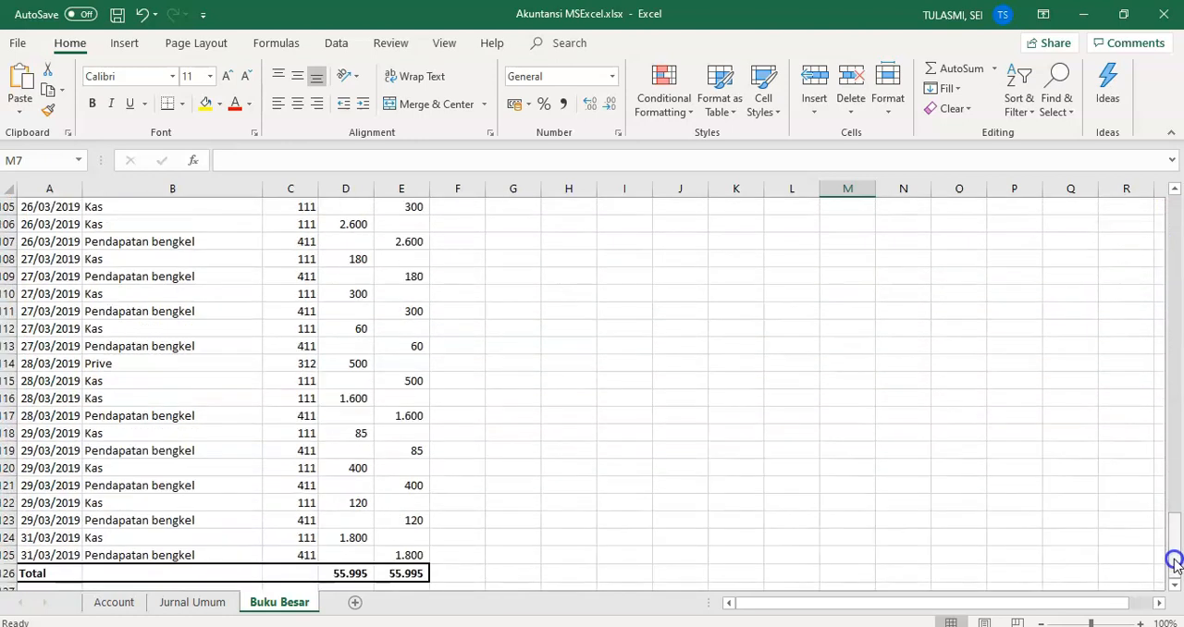
left_click(9, 572)
left_click(9, 573)
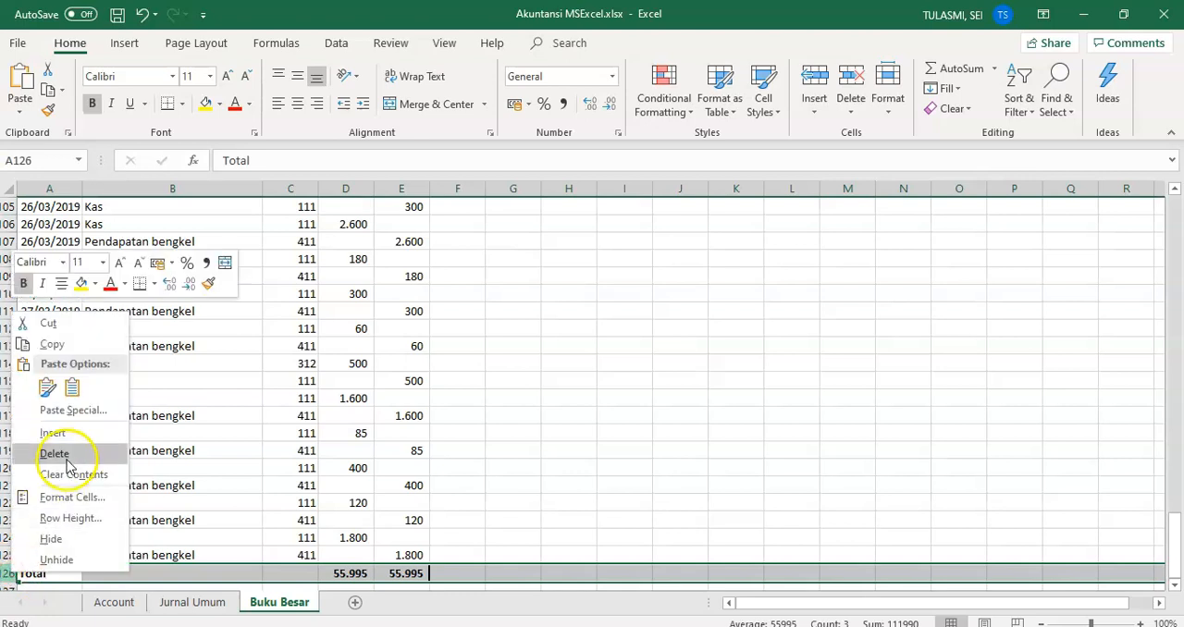
left_click(70, 451)
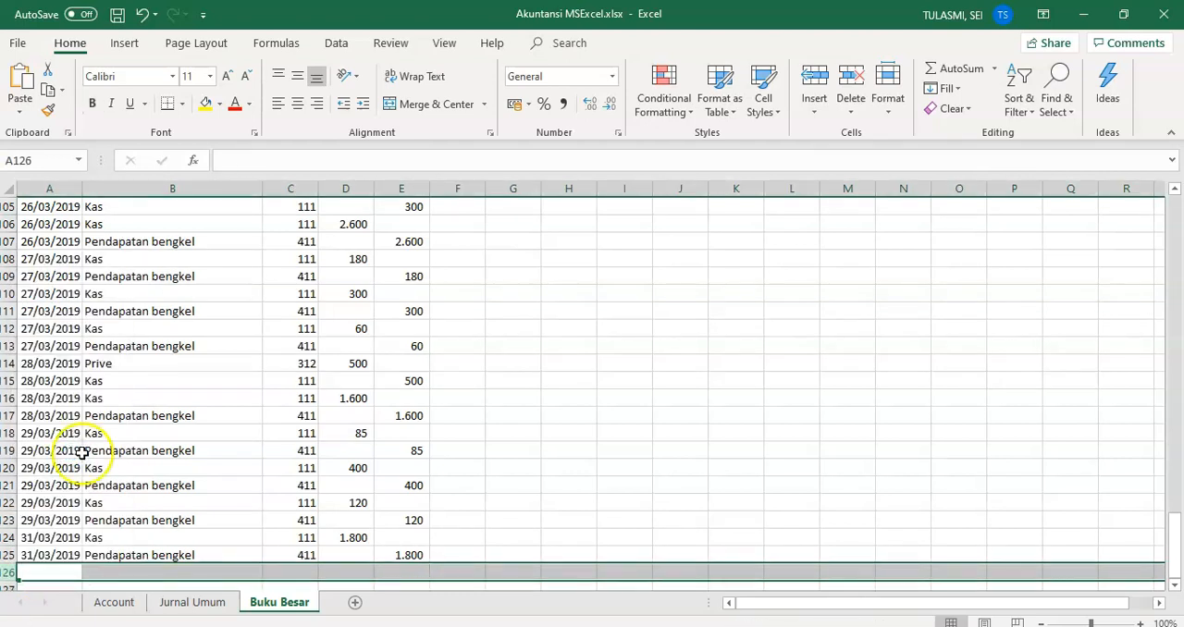
left_click(170, 480)
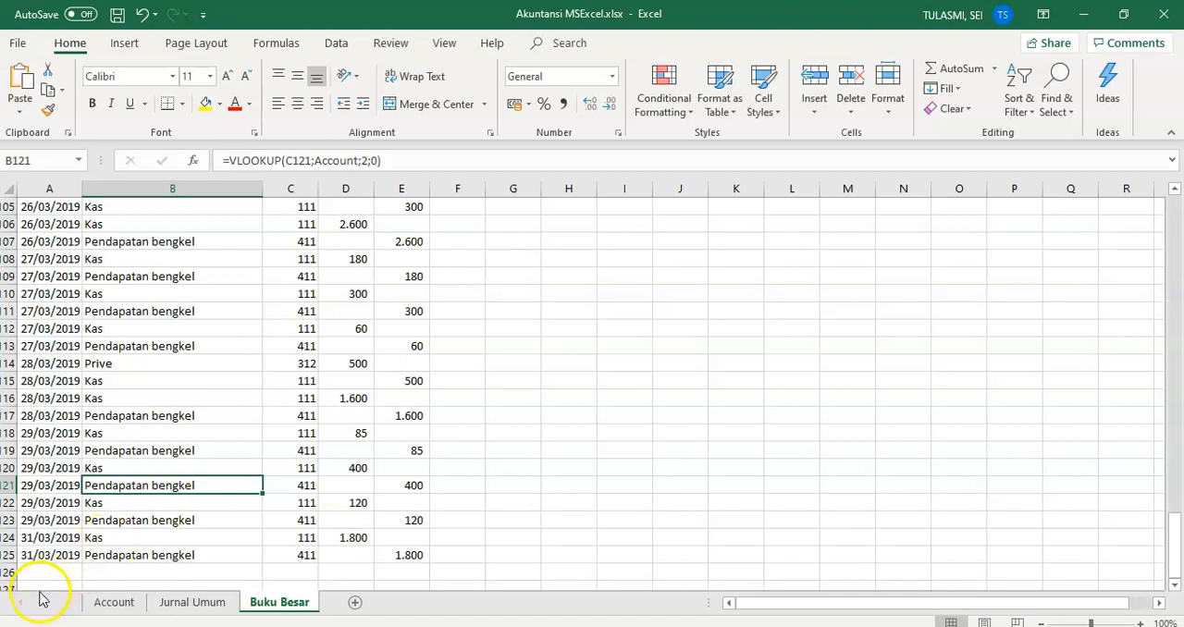
Step: Switch to the MODUL PRAKTIKUM Akuntansi document in Word, review the Neraca Awal accounts, and return to the Excel workbook
mouse_move(356, 626)
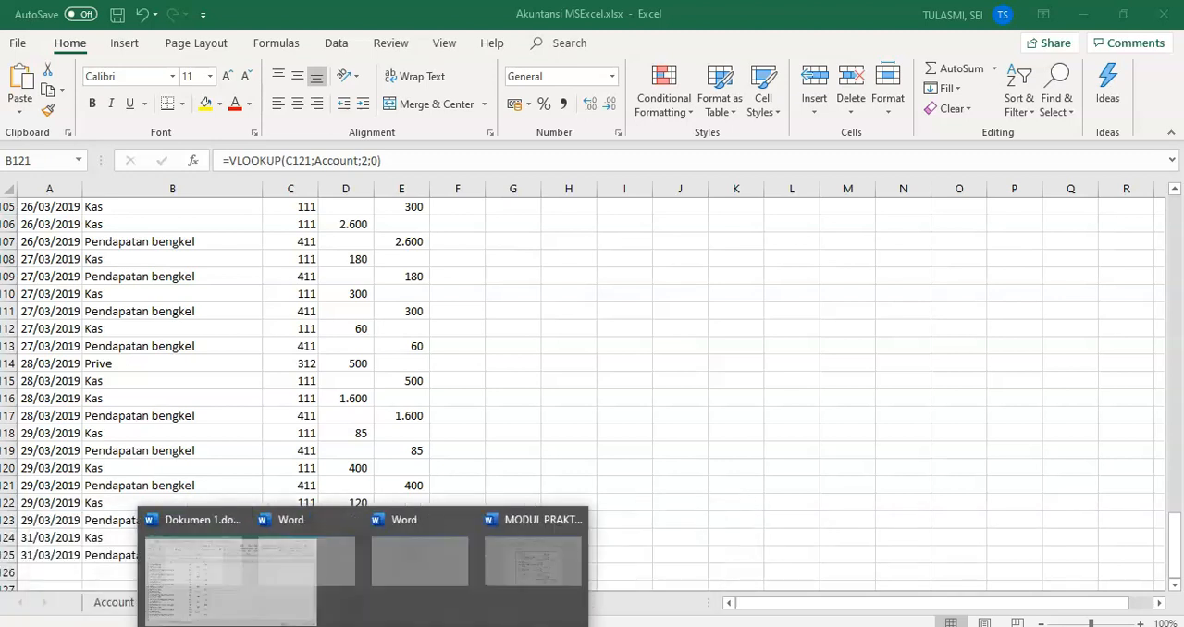
left_click(676, 580)
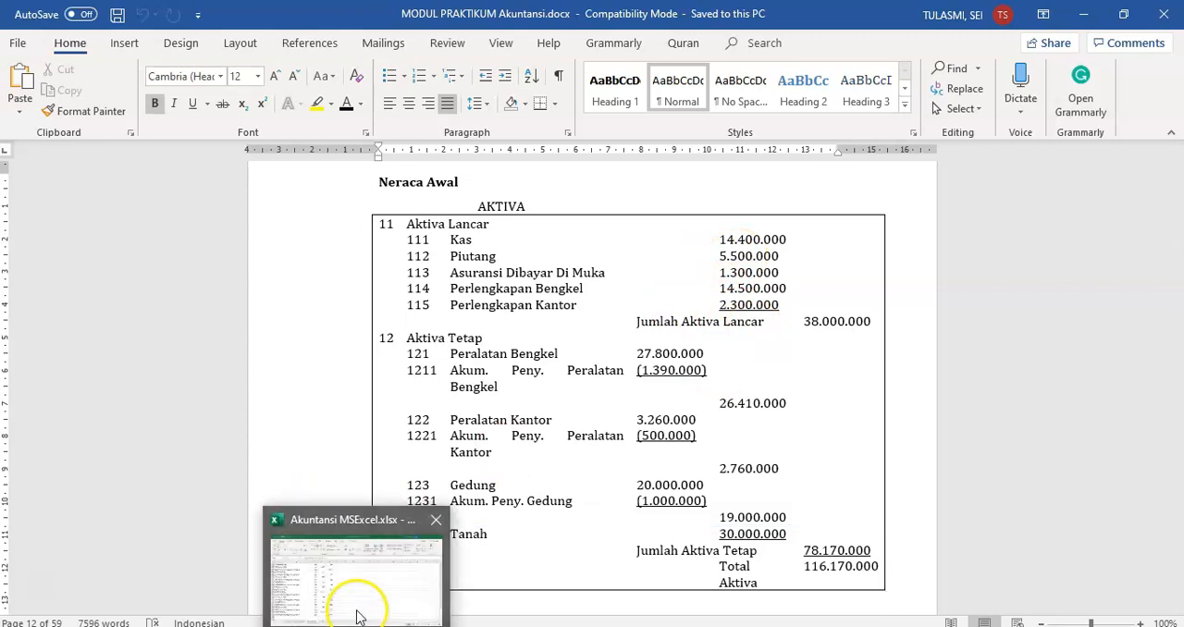
left_click(359, 607)
Step: Enter the date 01/03/2019 in cell A126, directly below the last journal entry
left_click(41, 571)
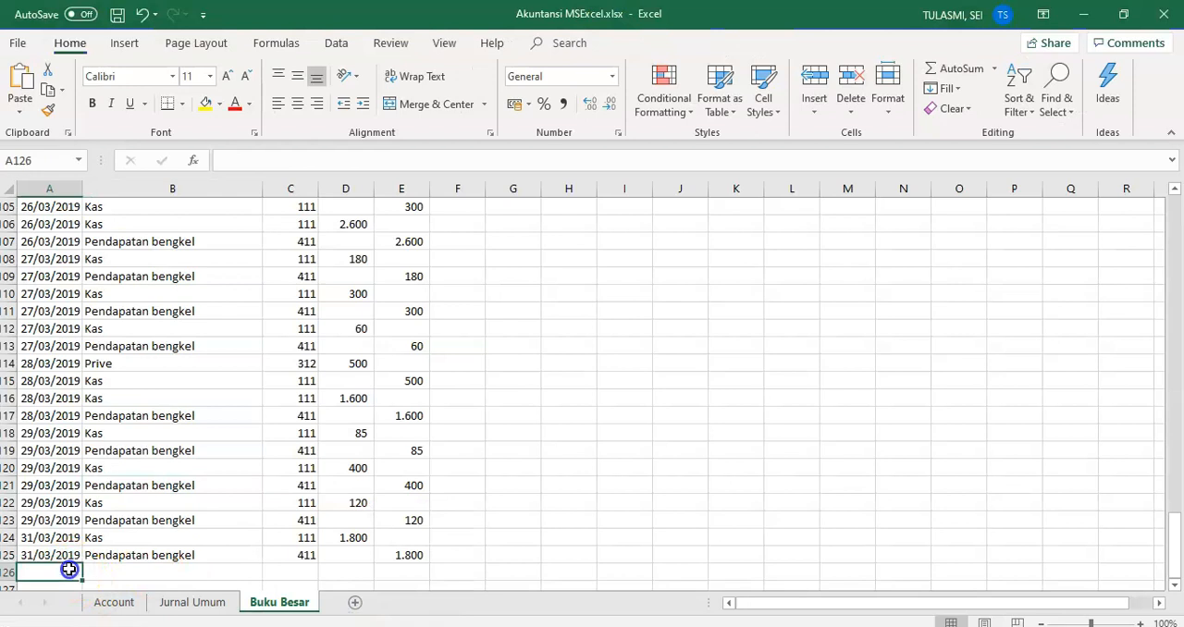
type("01/0")
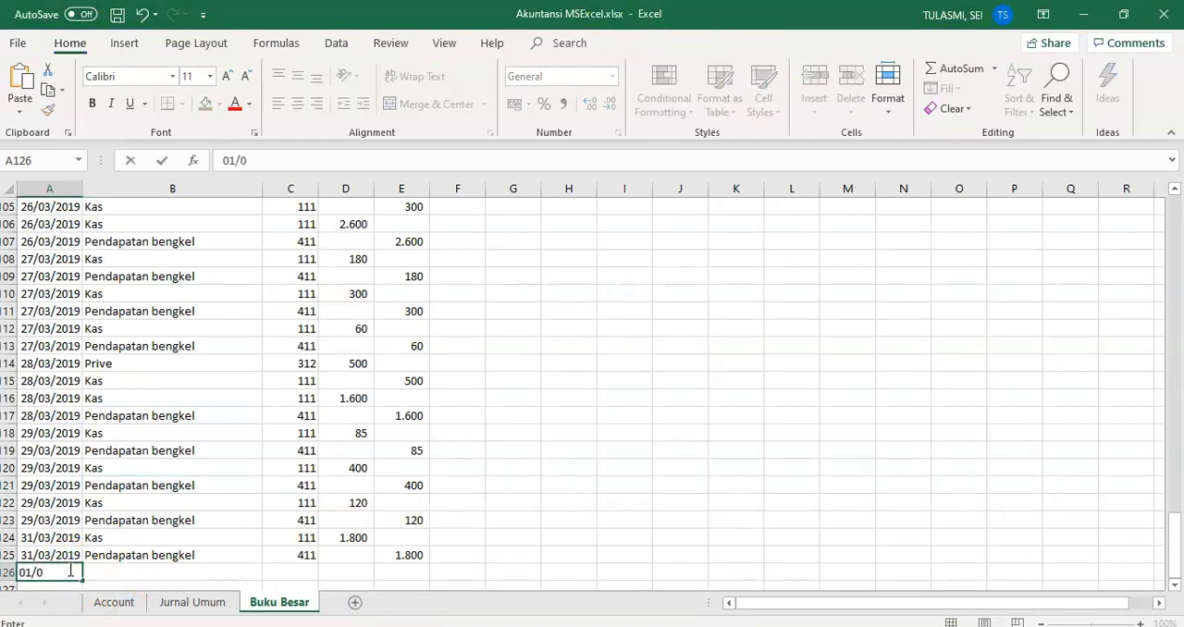
type("320")
key("BackSpace")
key("BackSpace")
key("BackSpace")
type("/2019")
key("Return")
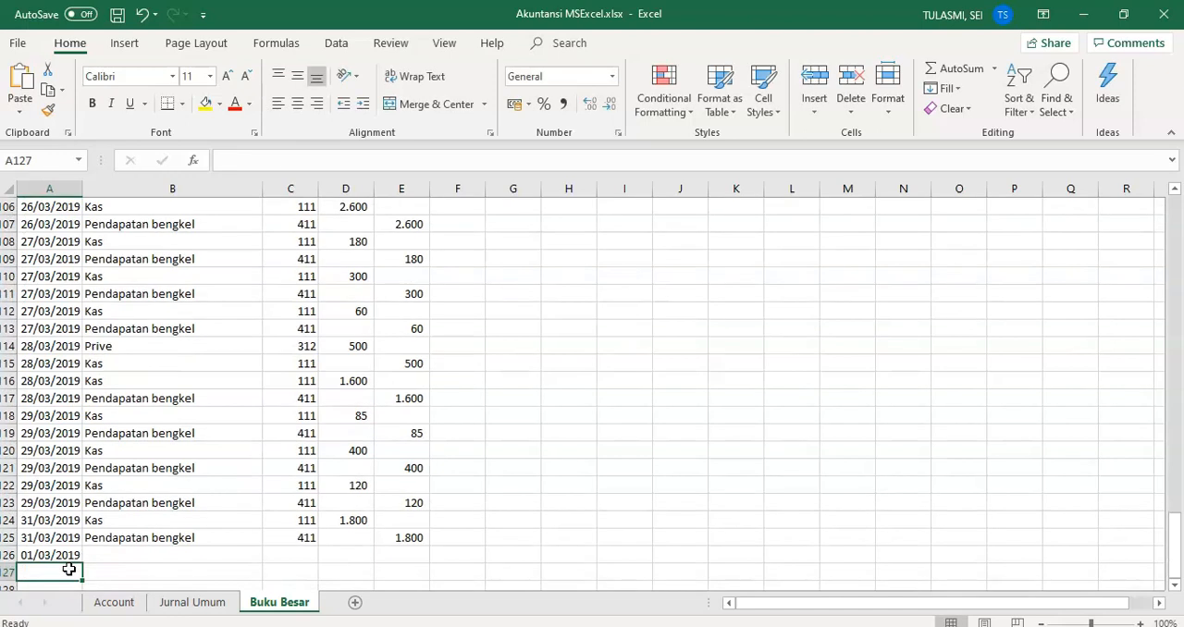
Step: Fill the date from A126 down through A140 as a series
left_click(74, 559)
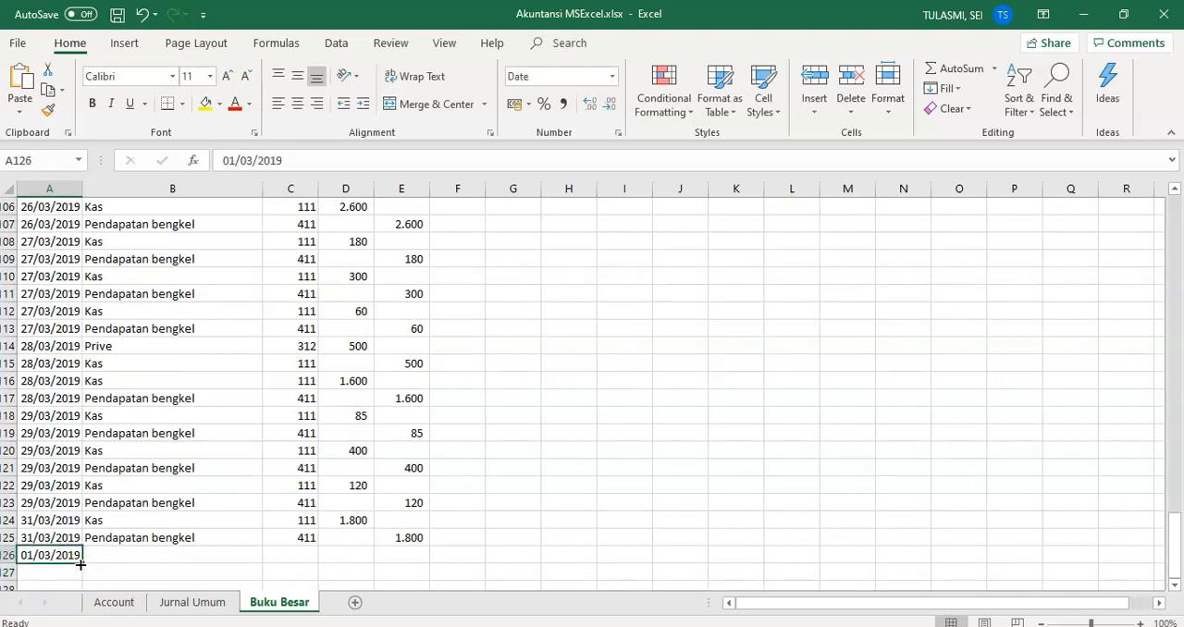
left_click_drag(83, 562, 67, 372)
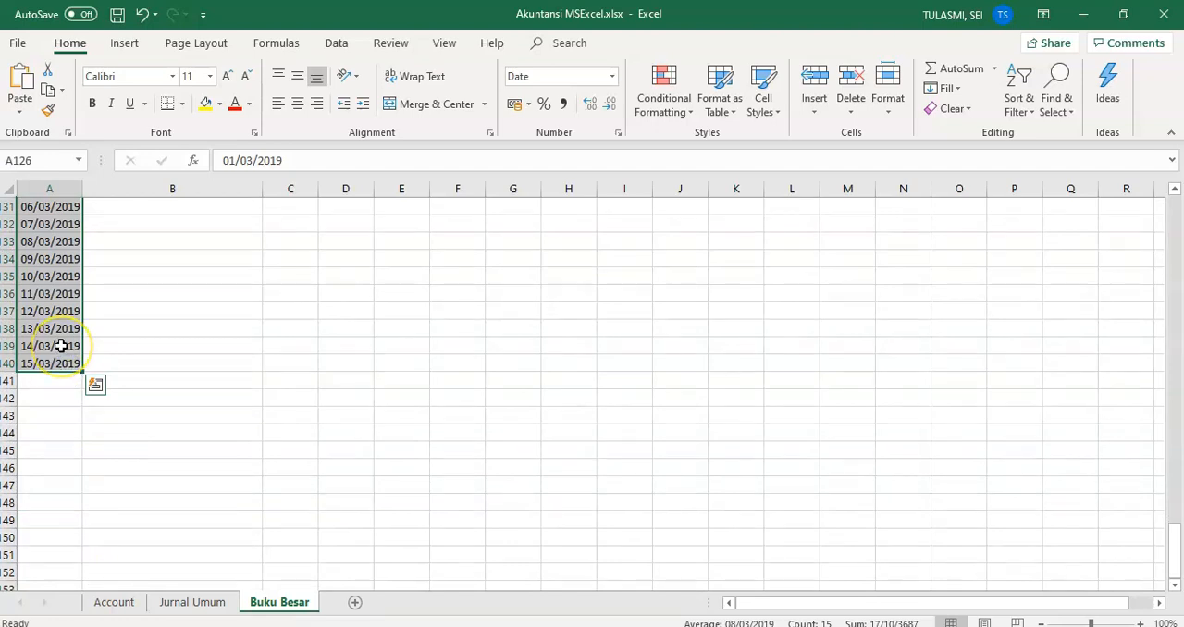
scroll(60, 346, "up", 10)
left_click(59, 345)
scroll(59, 344, "down", 3)
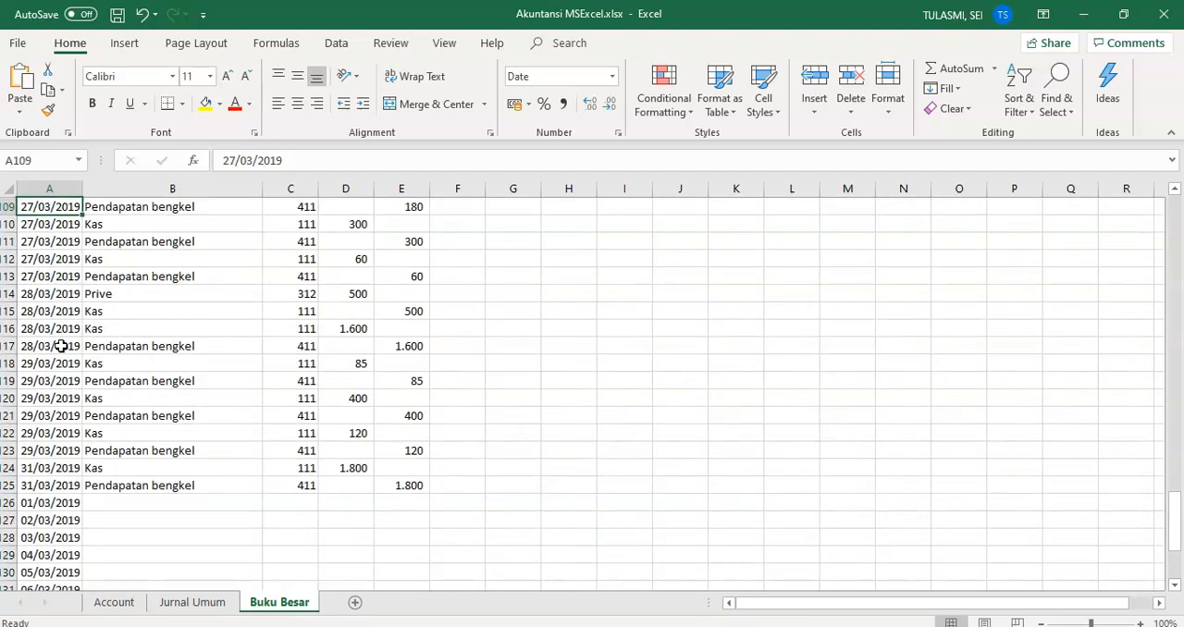
Step: Copy the date 01/03/2019 from A126 into cells A127 to A140 so every row has the same date
left_click(52, 502)
key("ctrl+c")
key("Down")
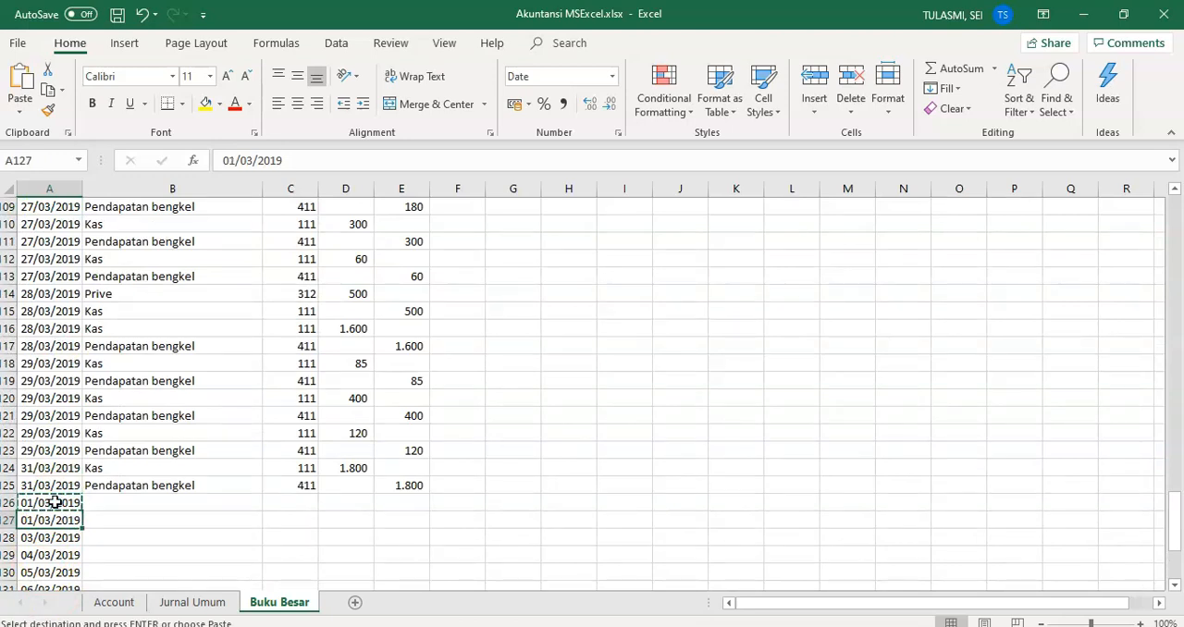
key("shift+Down")
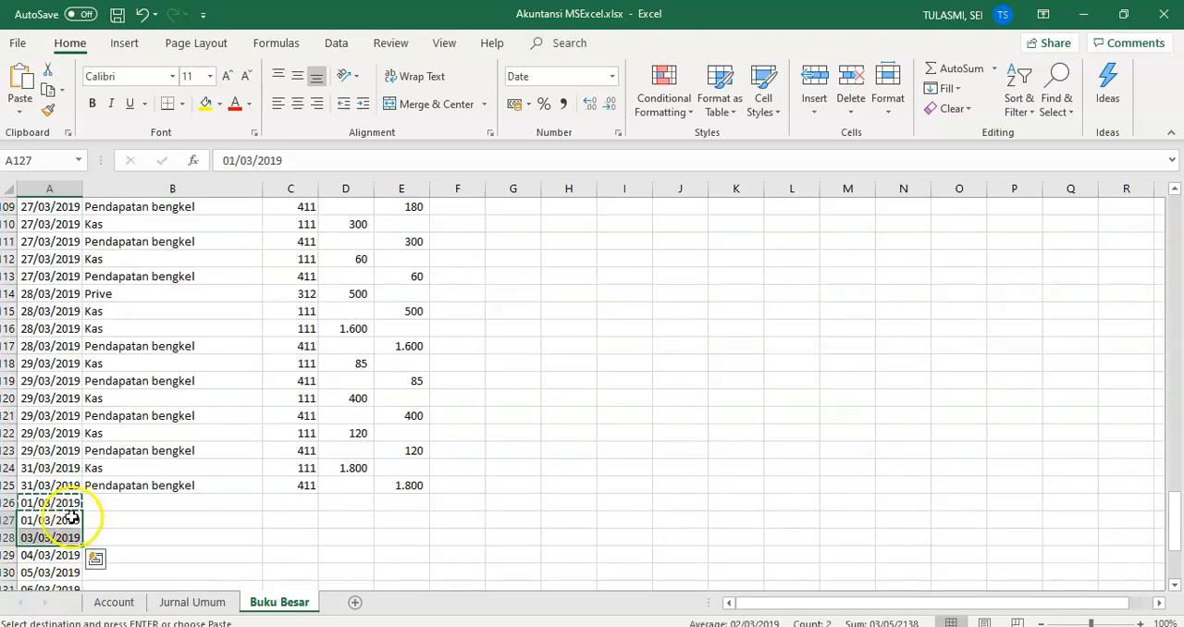
left_click_drag(70, 506, 68, 545)
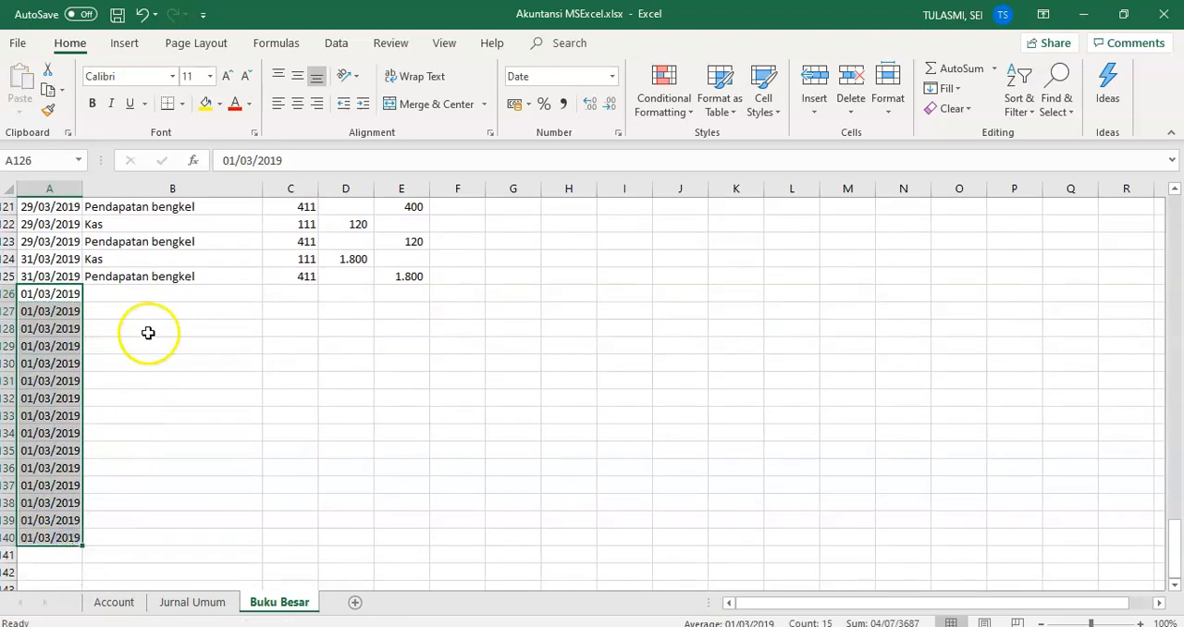
Step: Fill the account name VLOOKUP formula from B125 down to B140, after checking the opening balance accounts in Word
left_click(158, 300)
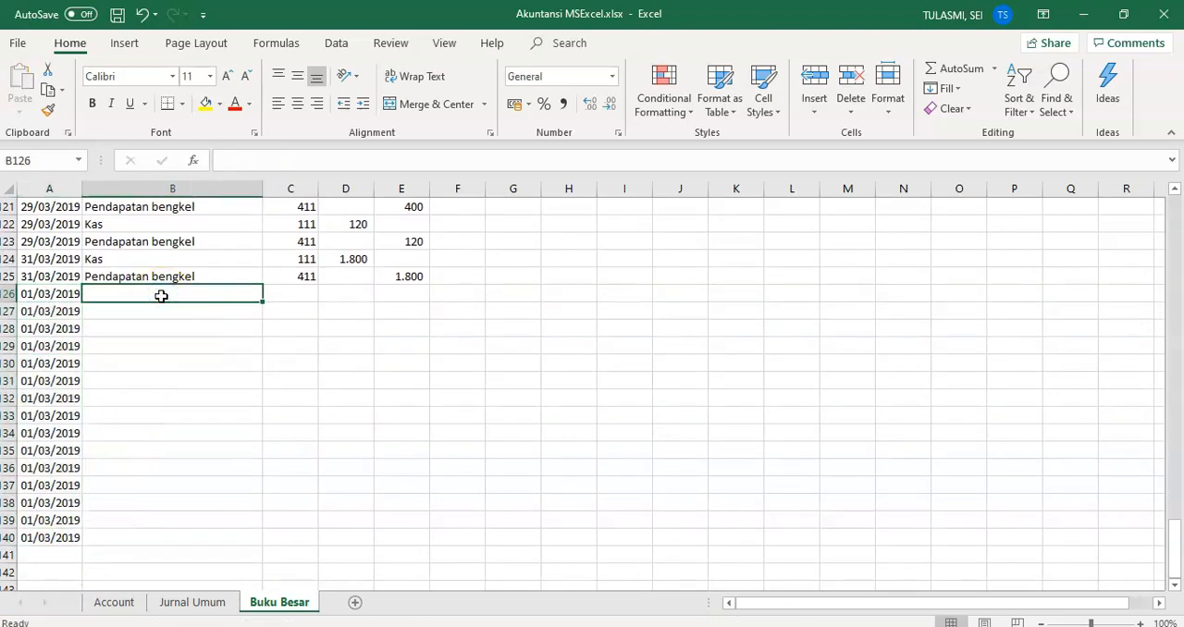
key("alt+Tab")
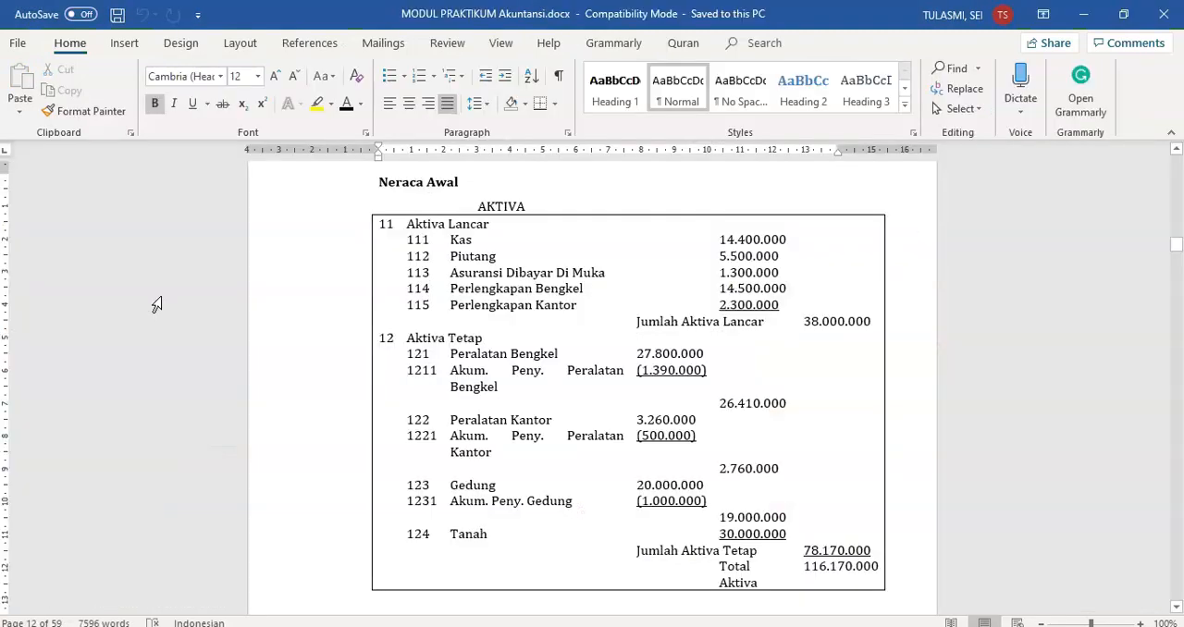
key("alt+Tab")
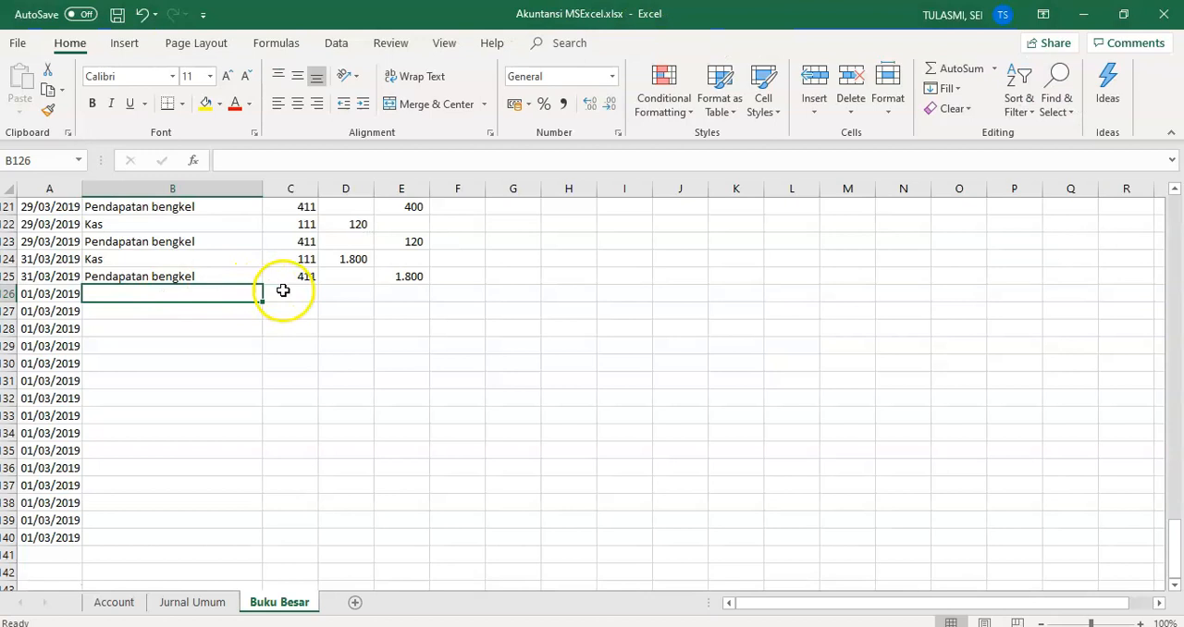
left_click(213, 280)
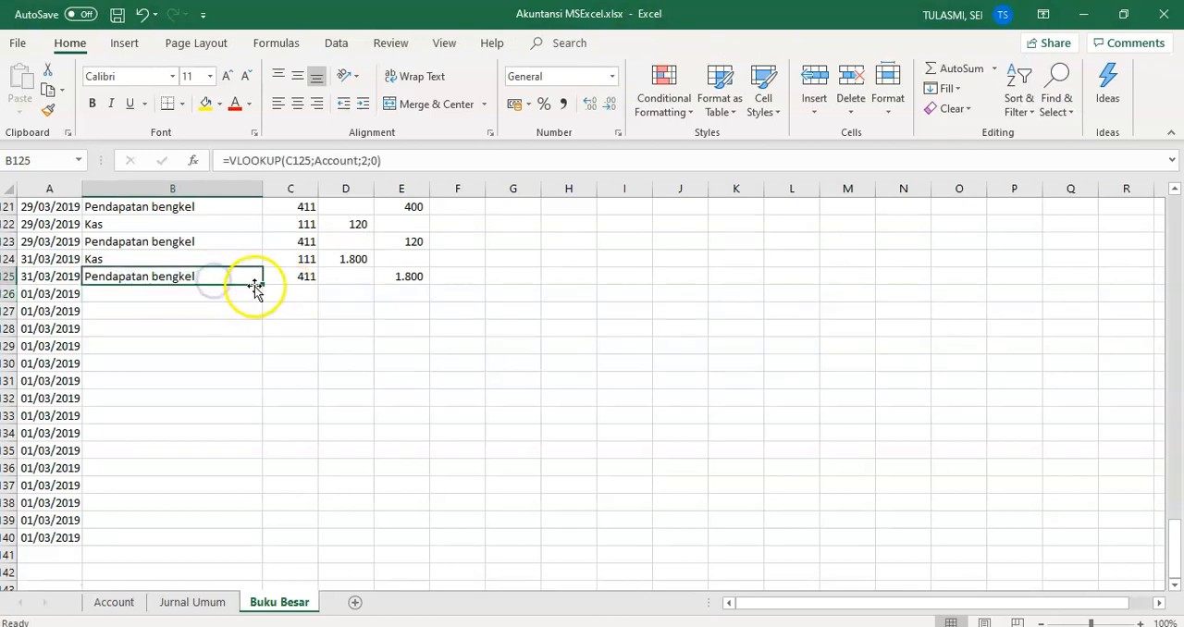
left_click_drag(263, 283, 251, 542)
Step: Enter the current asset account codes 111, 112, 113, 114 and 115 in cells C126 to C130
left_click(305, 293)
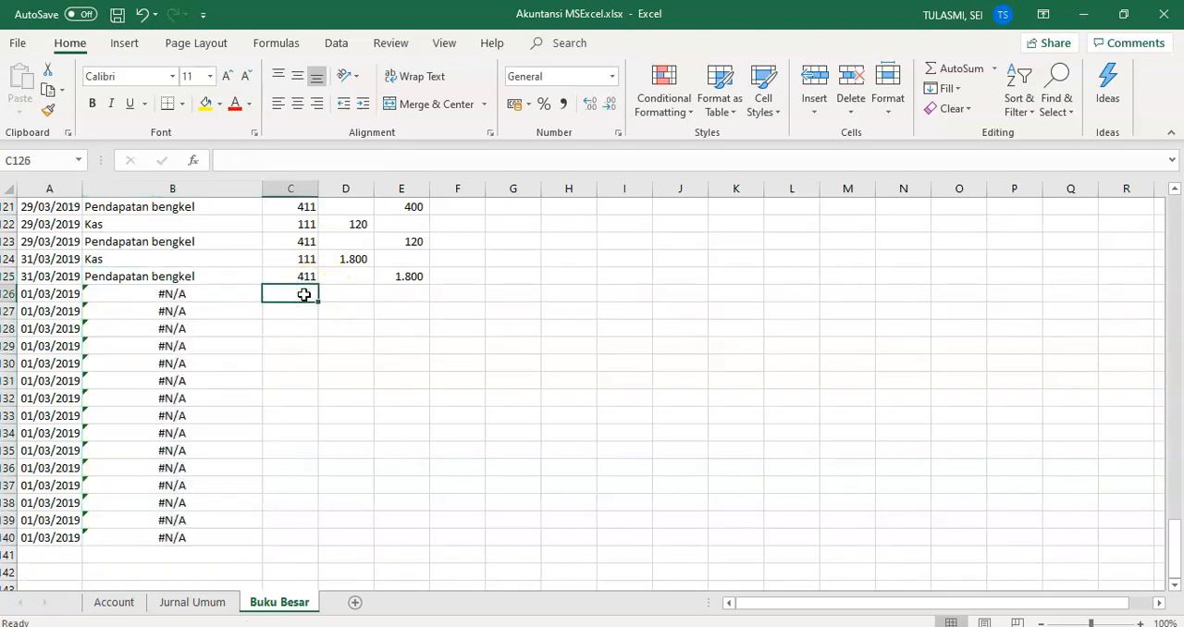
type("111")
key("Return")
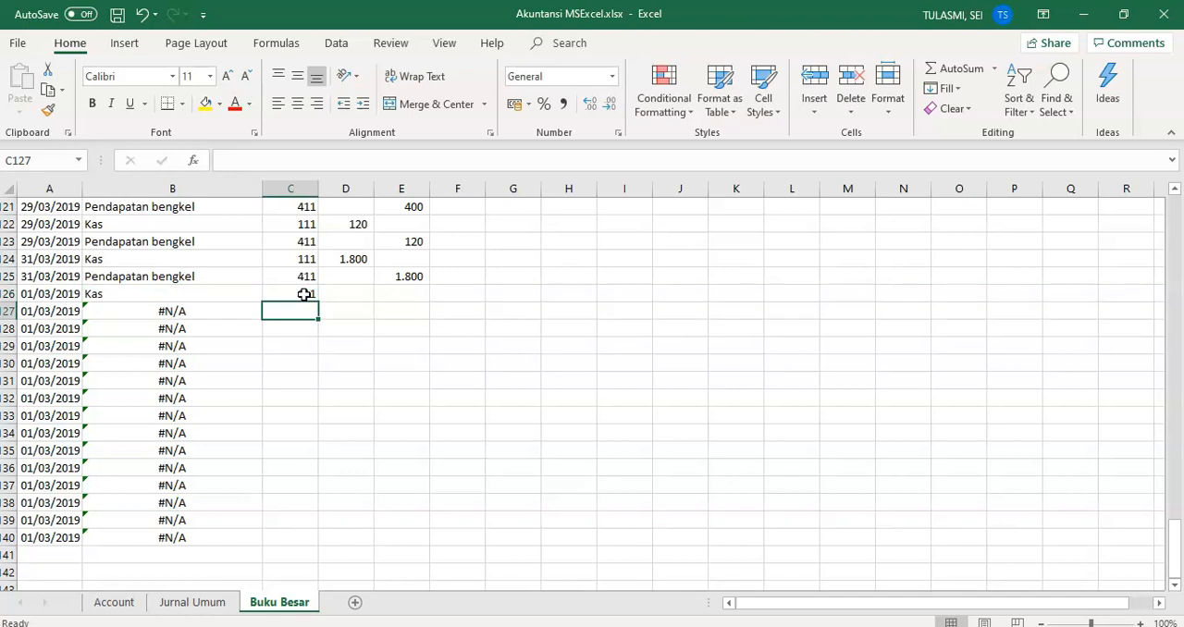
type("112")
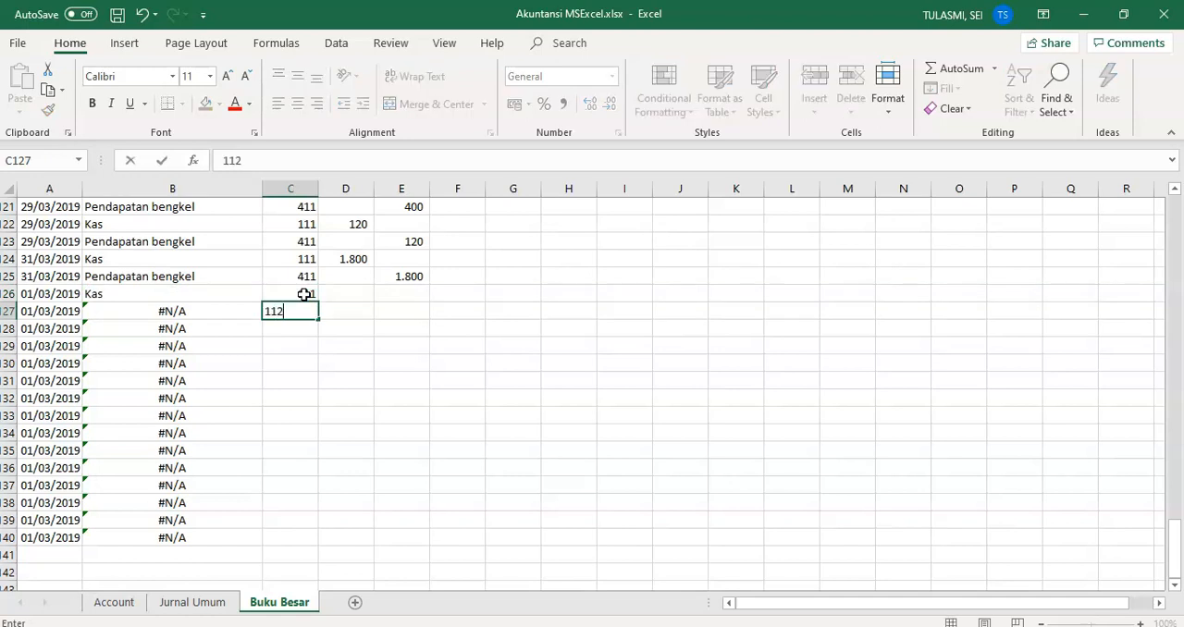
key("Return")
type("11")
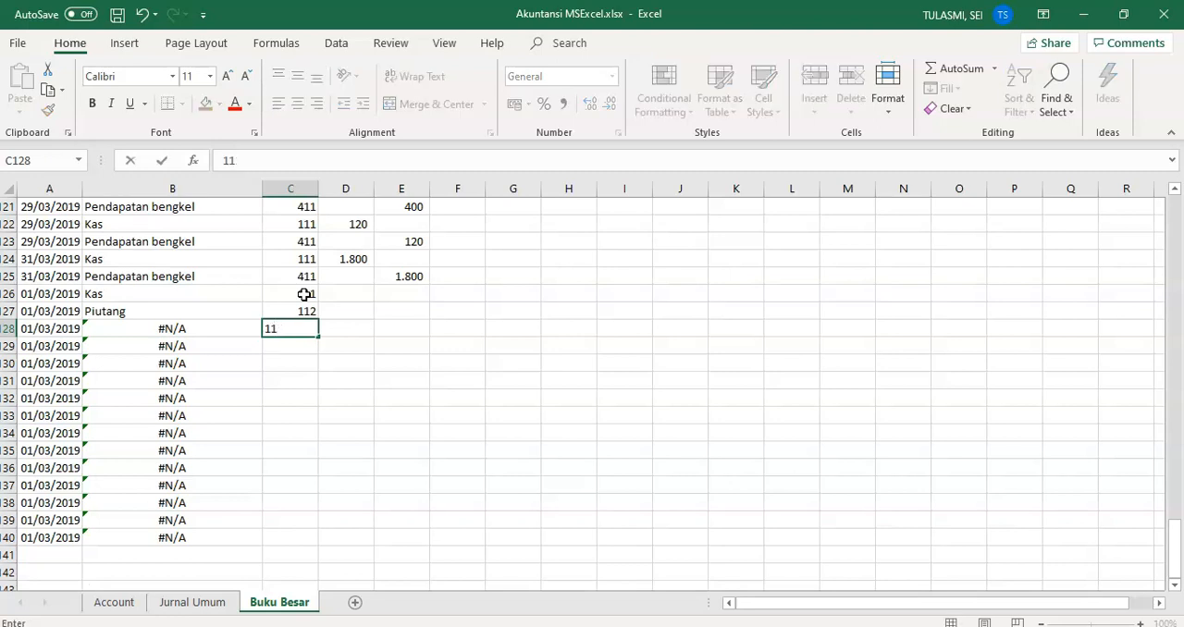
type("23")
key("Return")
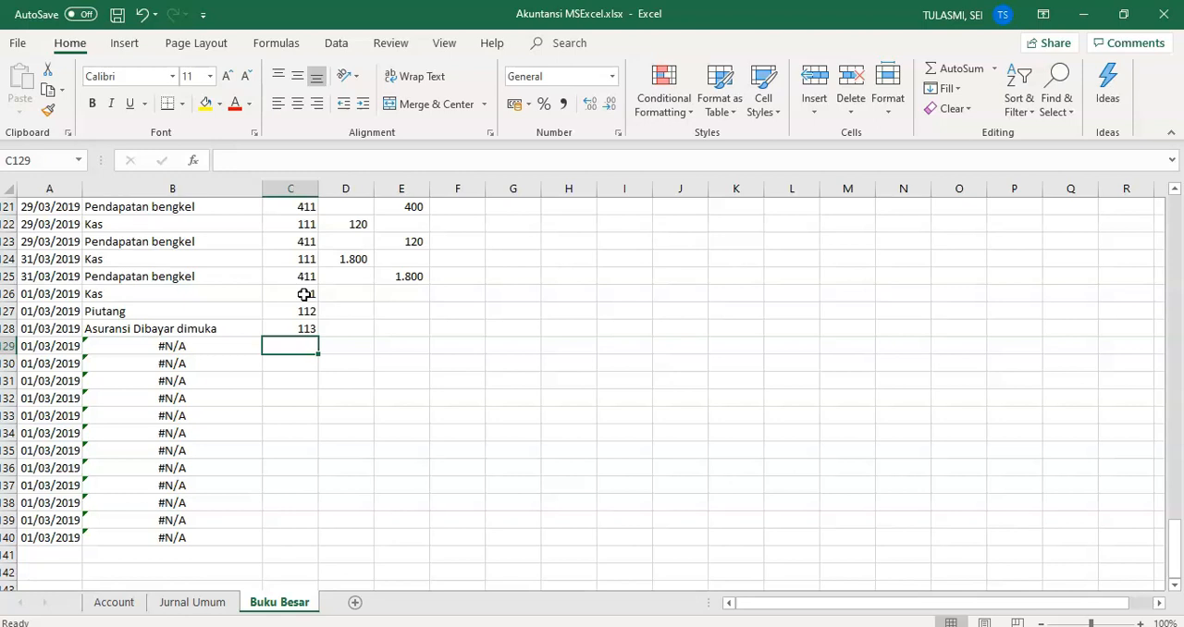
type("114")
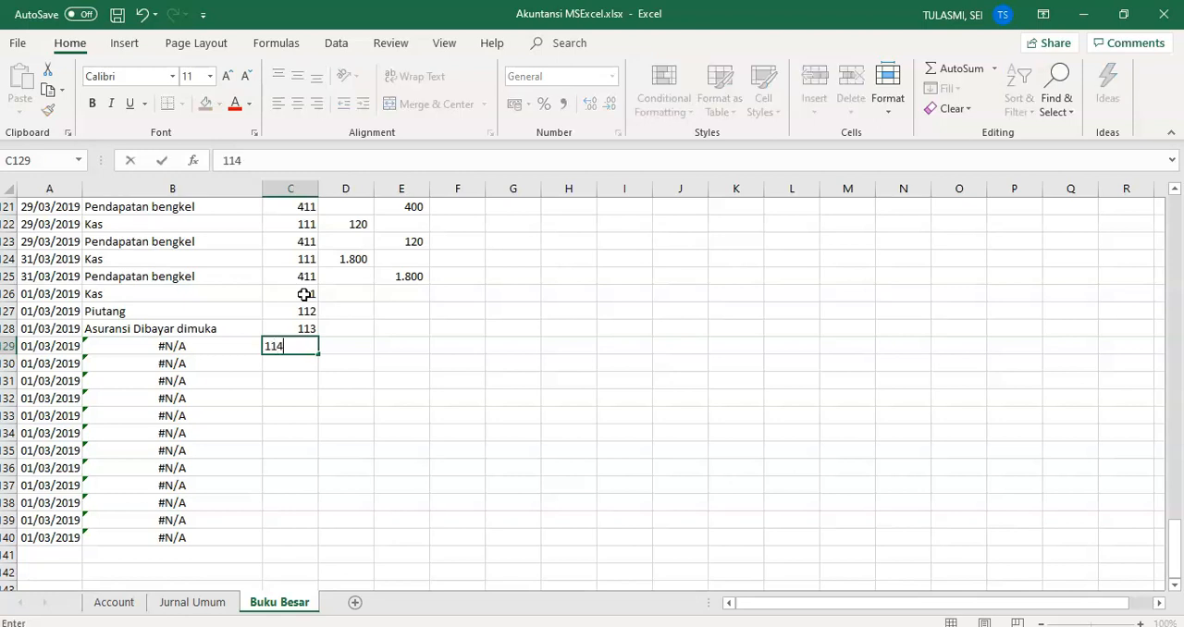
key("Return")
type("11")
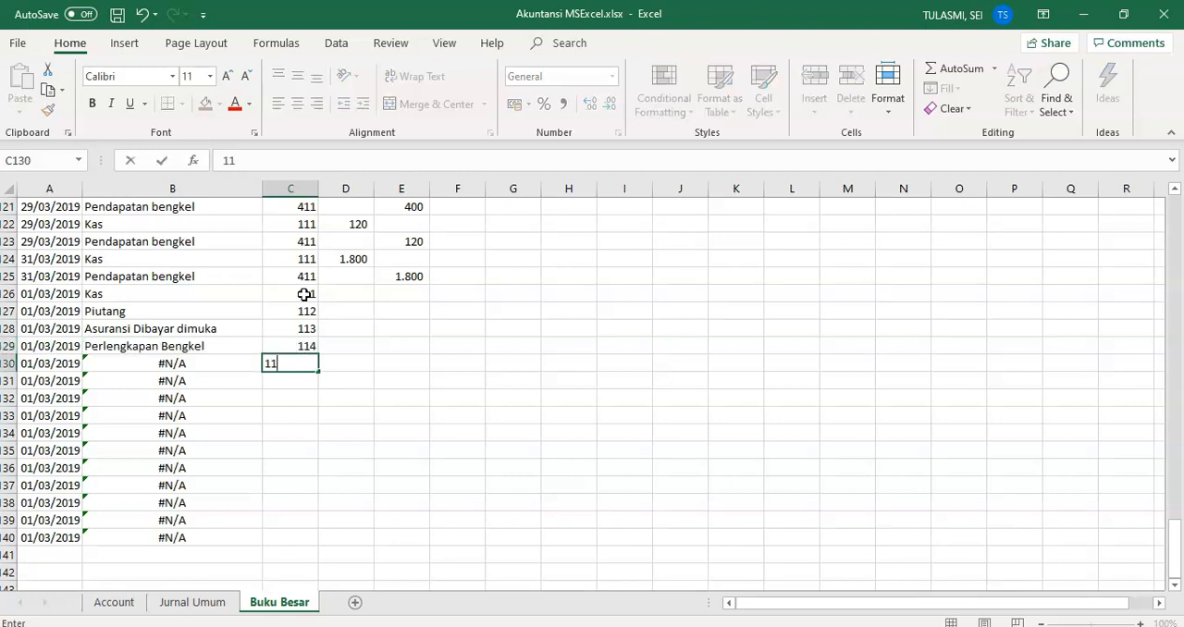
type("5")
key("Return")
Step: Enter the equipment and accumulated depreciation account codes 121, 1211, 122 and 1221 in cells C131 to C134
type("121")
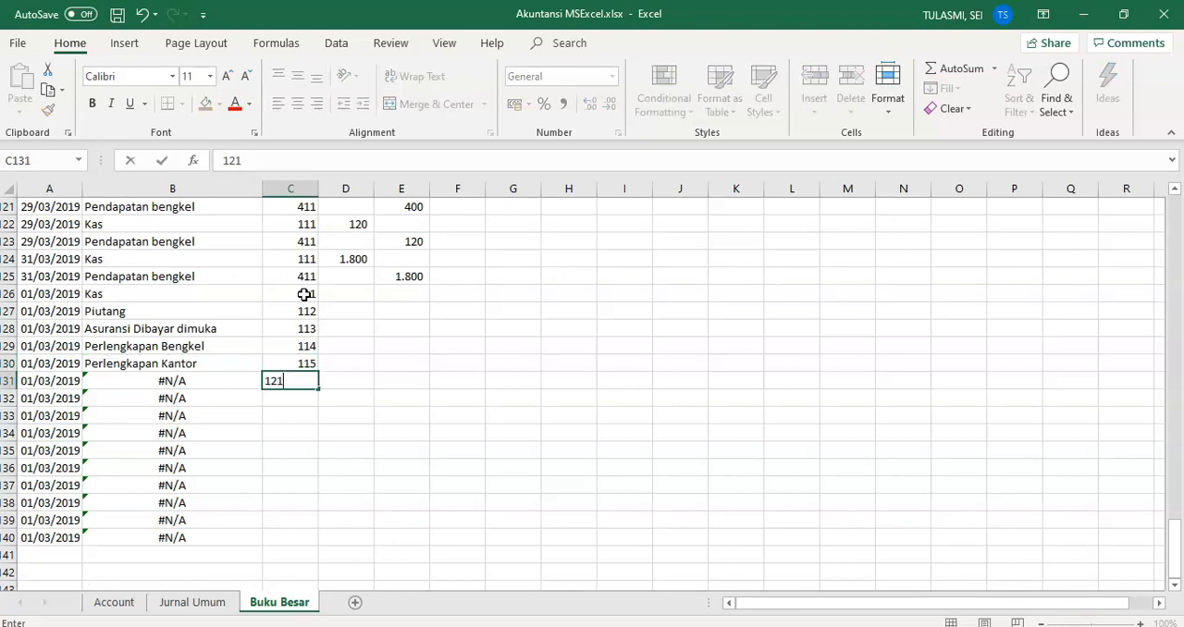
key("Return")
type("1211")
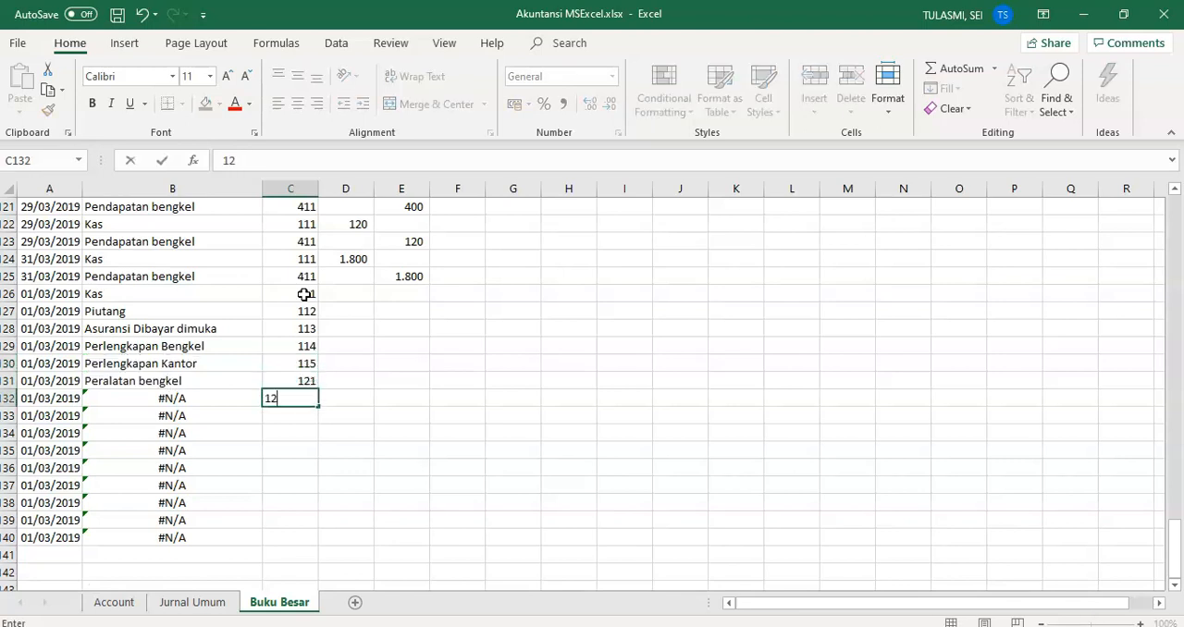
key("Return")
type("122")
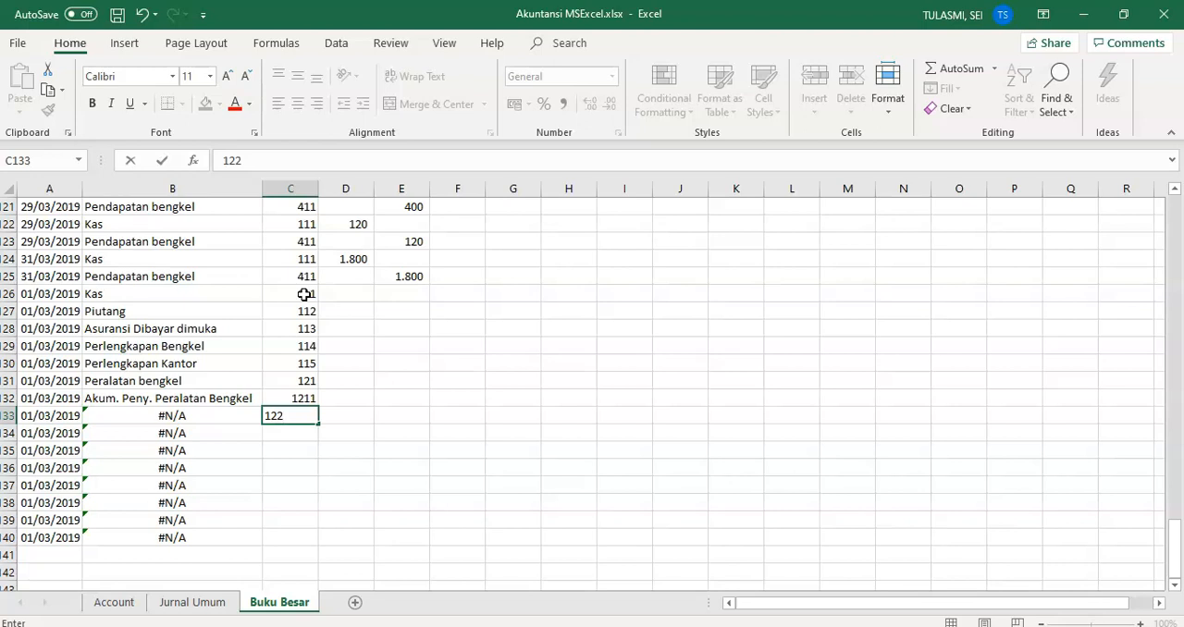
key("Return")
type("122")
key("Return")
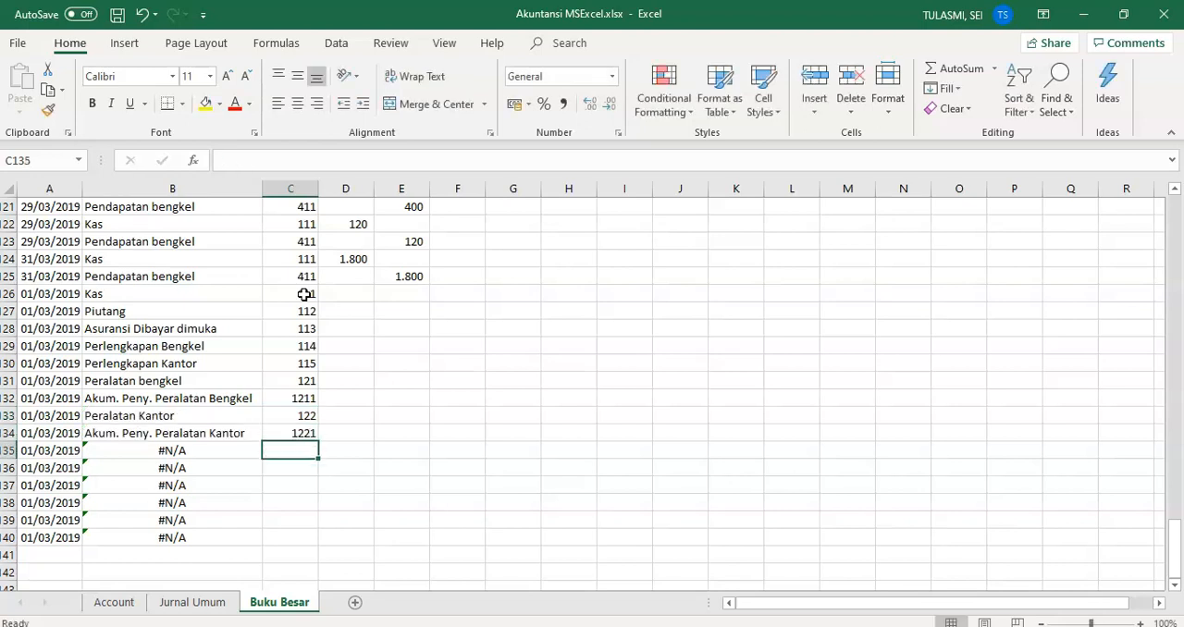
Step: Enter the building and land account codes 123, 1231 and 124 in cells C135 to C137
type("123")
key("Return")
type("123")
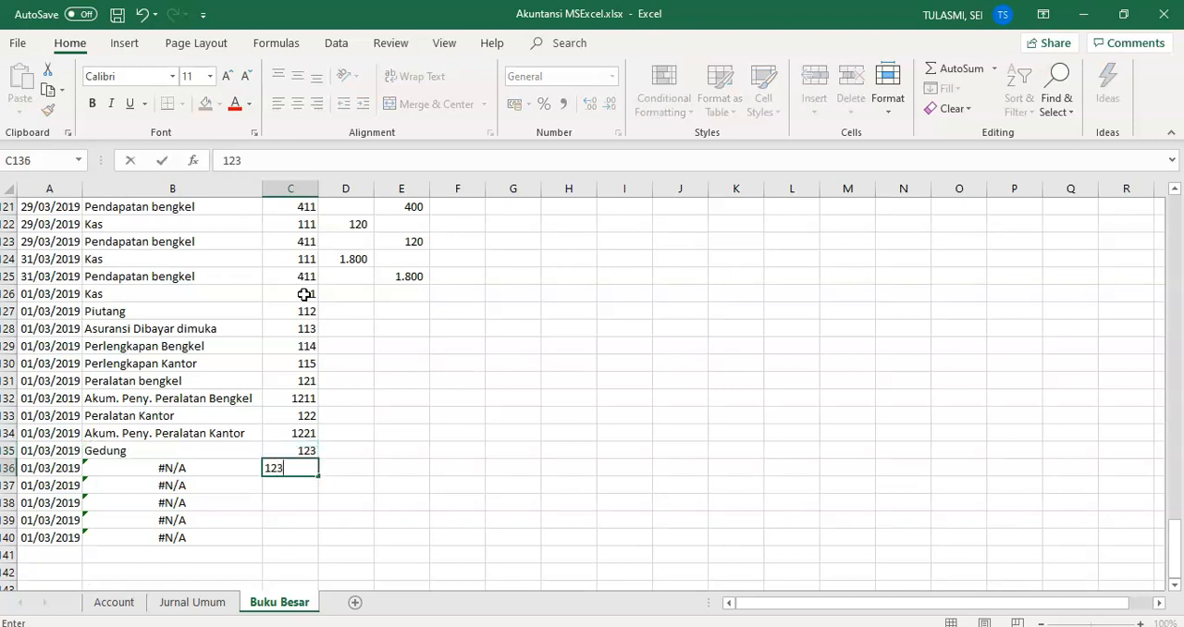
type("1")
key("Return")
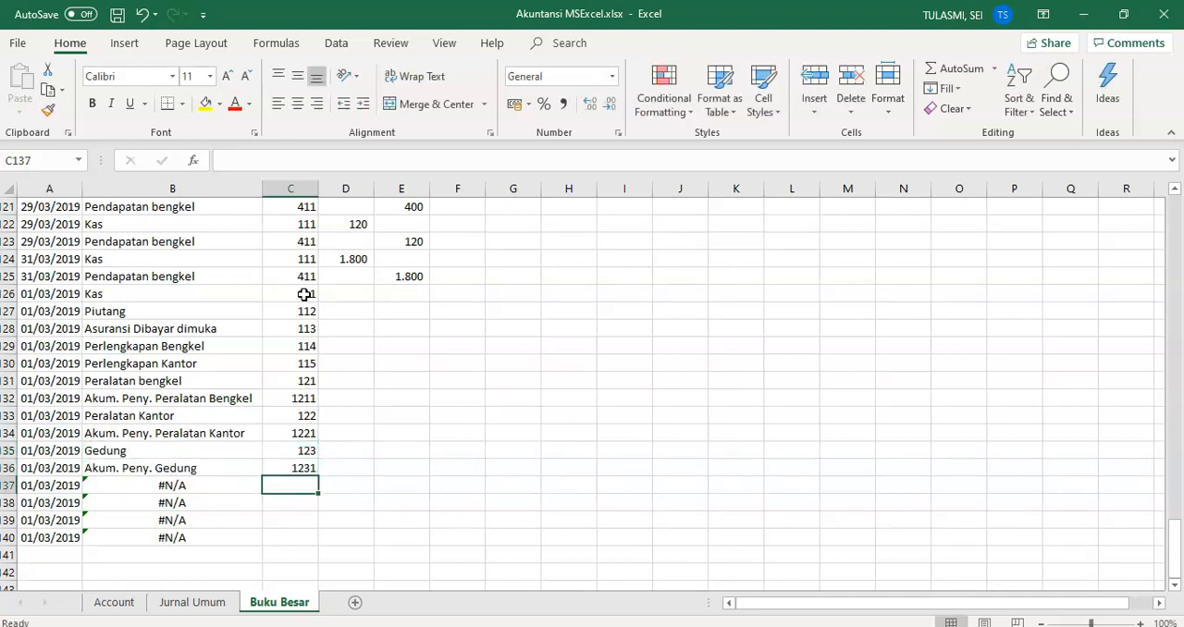
type("124")
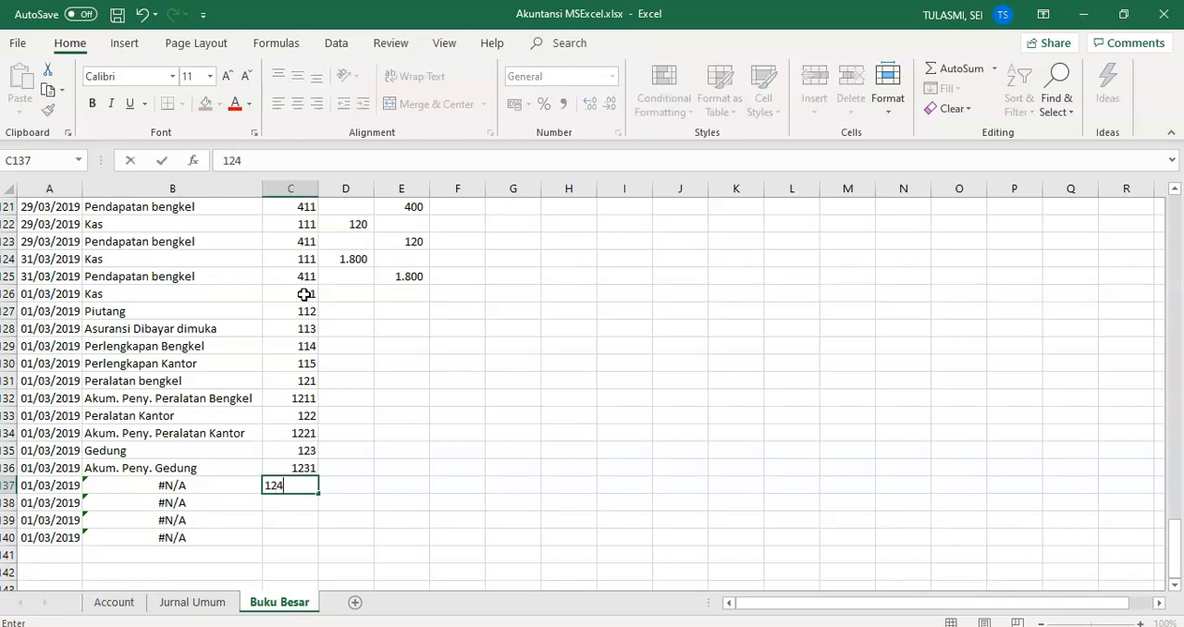
key("Return")
Step: Enter the liability and capital account codes 211, 212 and 311 in cells C138 to C140
type("211")
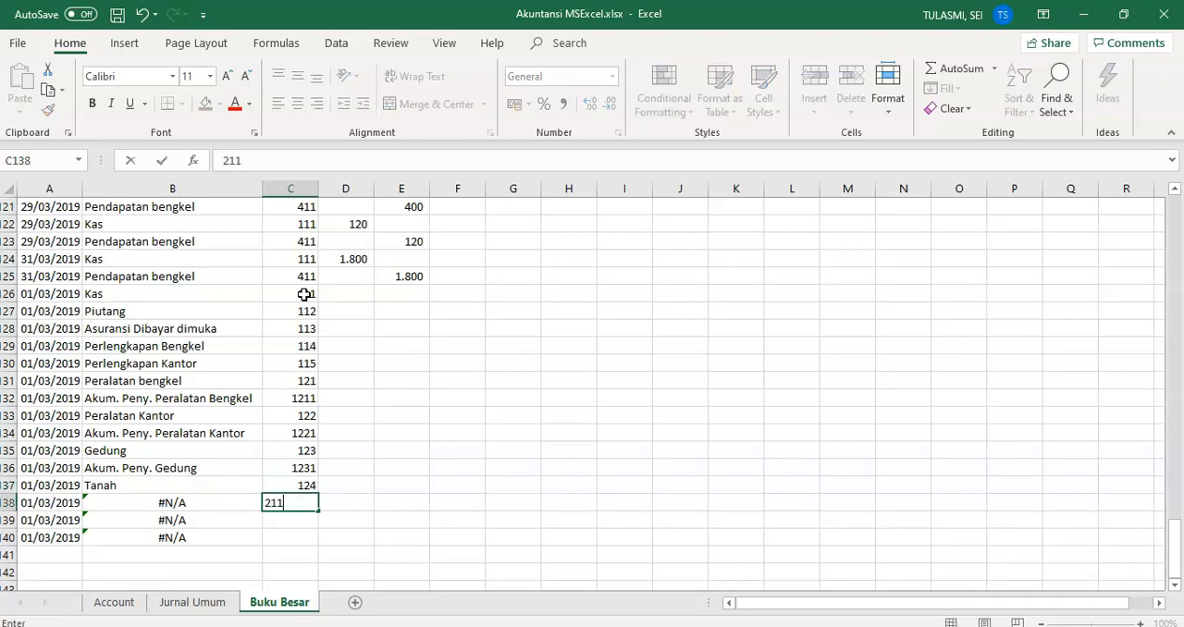
key("Return")
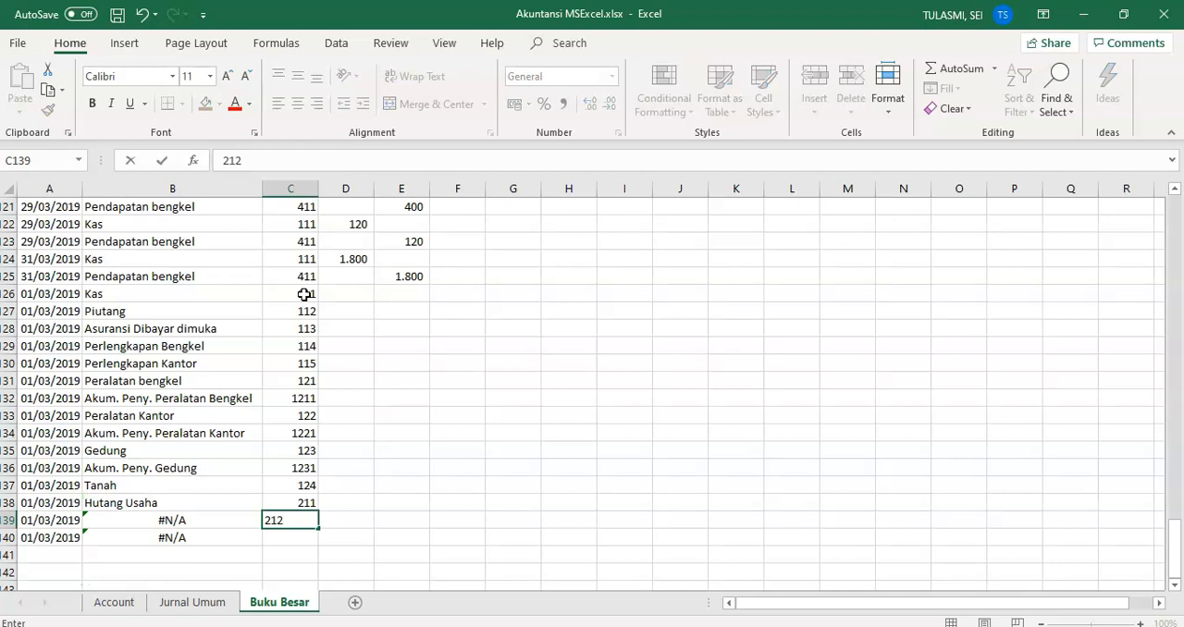
key("Return")
type("311")
key("Tab")
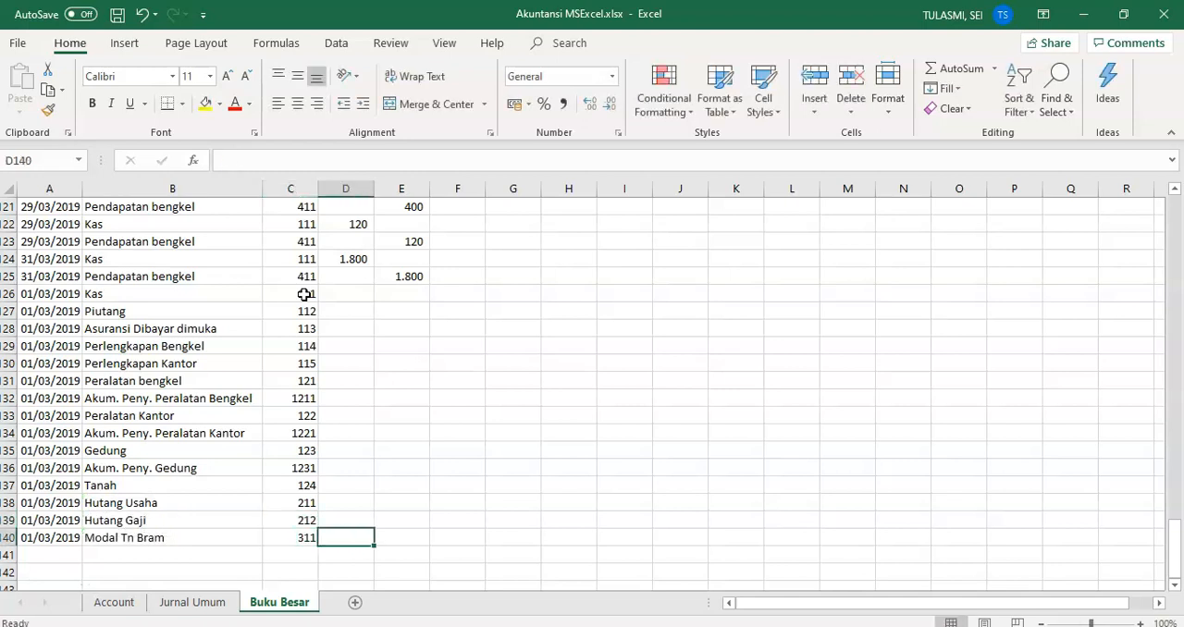
Step: Check the opening balance sheet in Word and enter 14400 as the Kas debit in D126
key("Up")
key("Up")
key("Up")
key("Up")
key("Up")
key("Up")
key("Up")
key("Up")
key("Up")
key("Up")
key("Up")
key("Up")
key("Up")
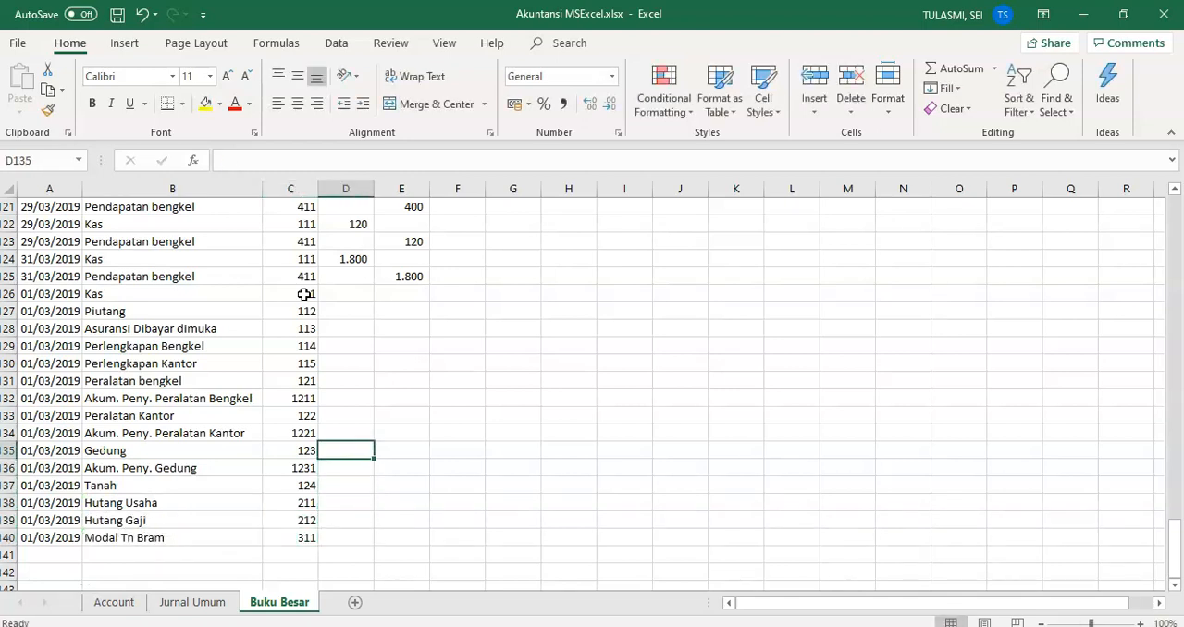
key("Up")
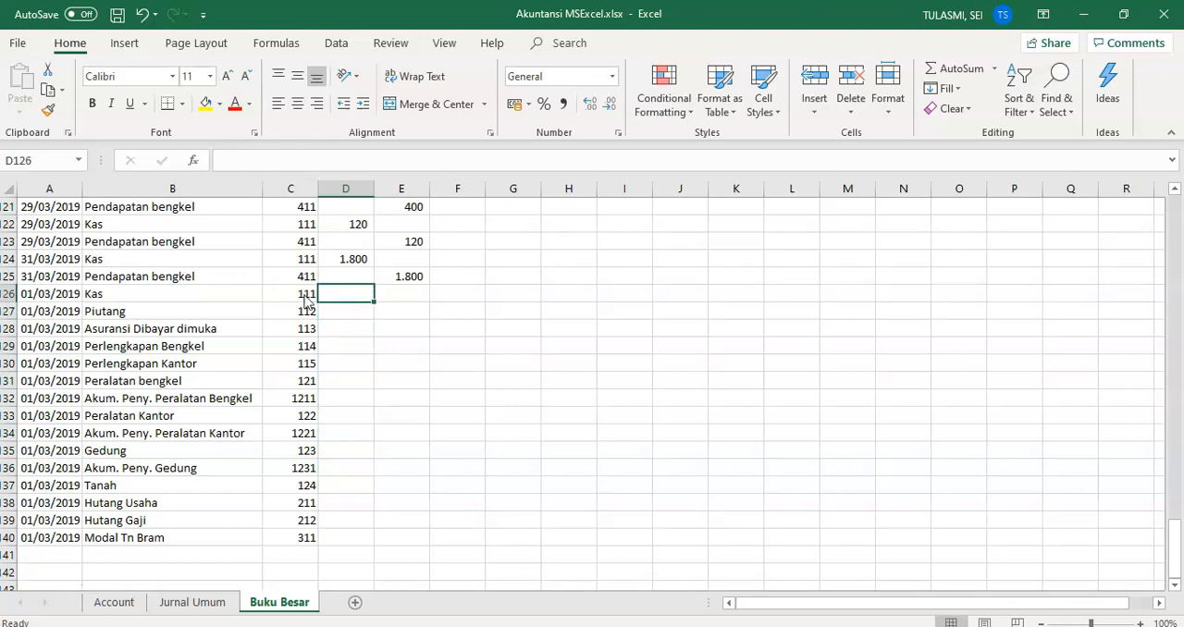
key("alt+Tab")
key("alt+Tab")
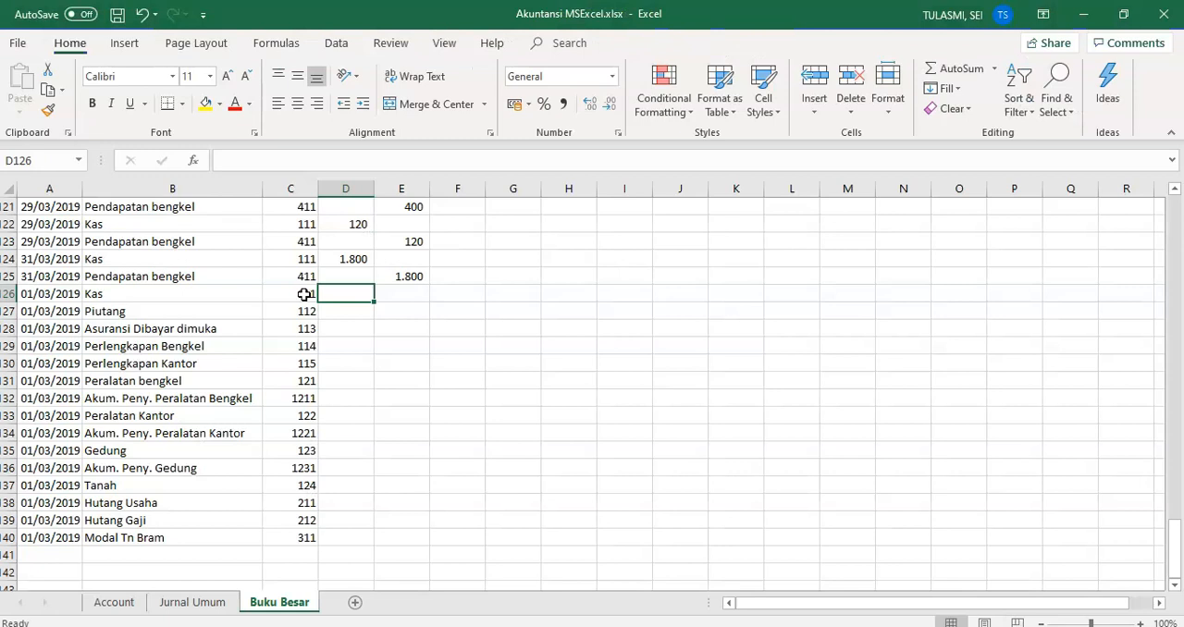
type("14400")
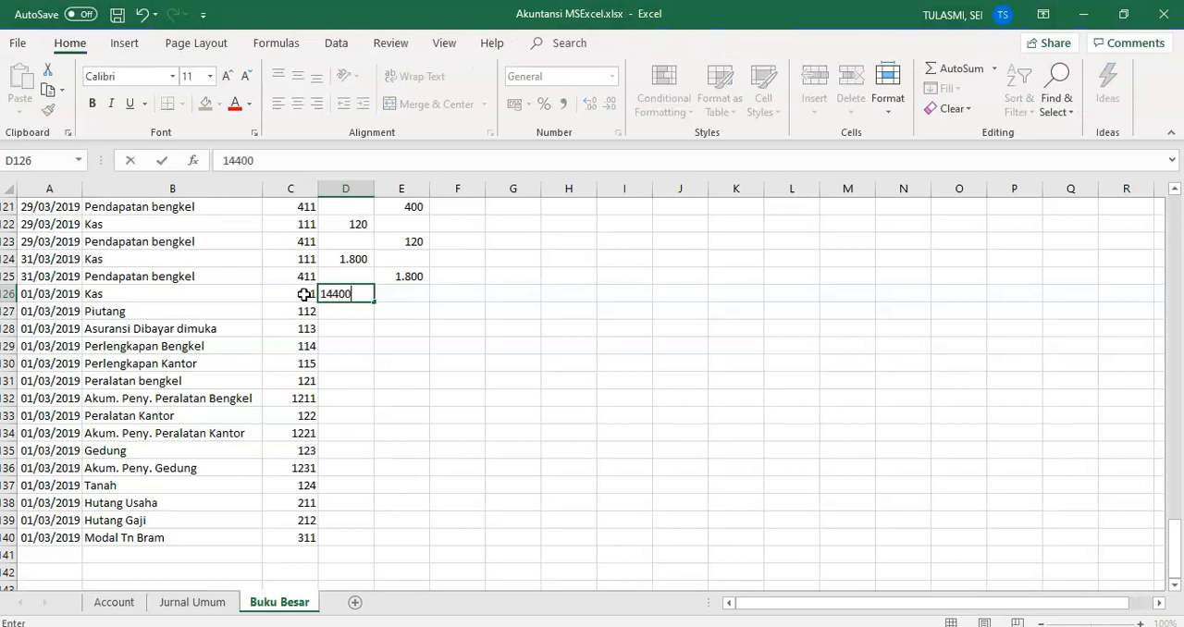
key("Return")
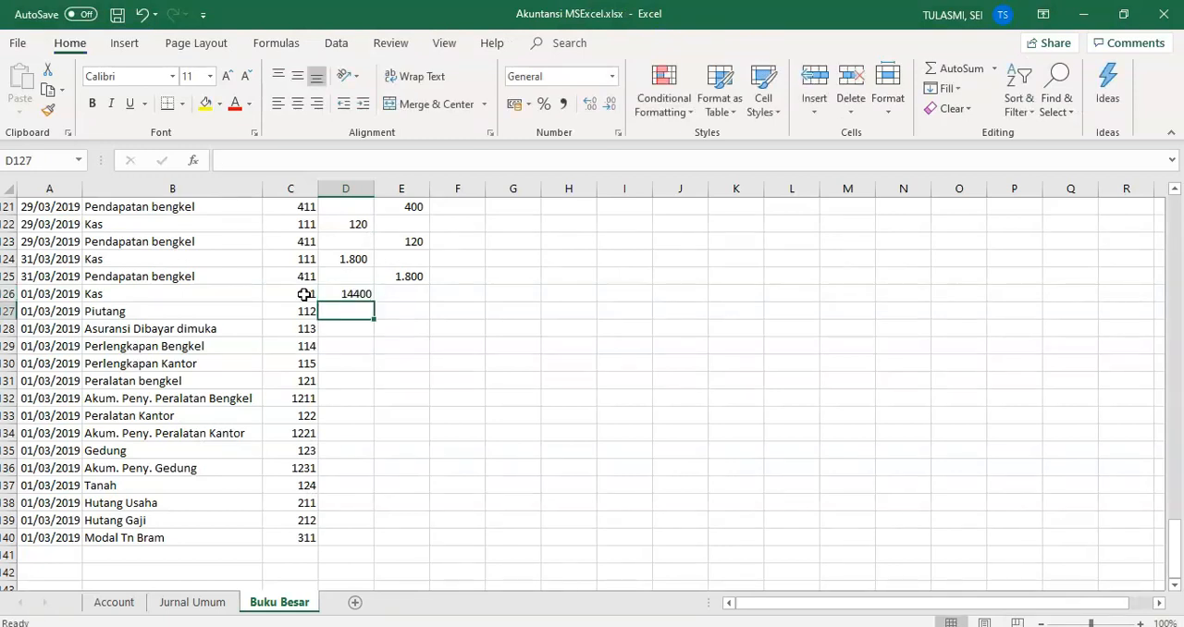
Step: Enter the opening debits 5500, 1300, 14500 and 2300 in D127 to D130, from Piutang to Perlengkapan Kantor
type("5500")
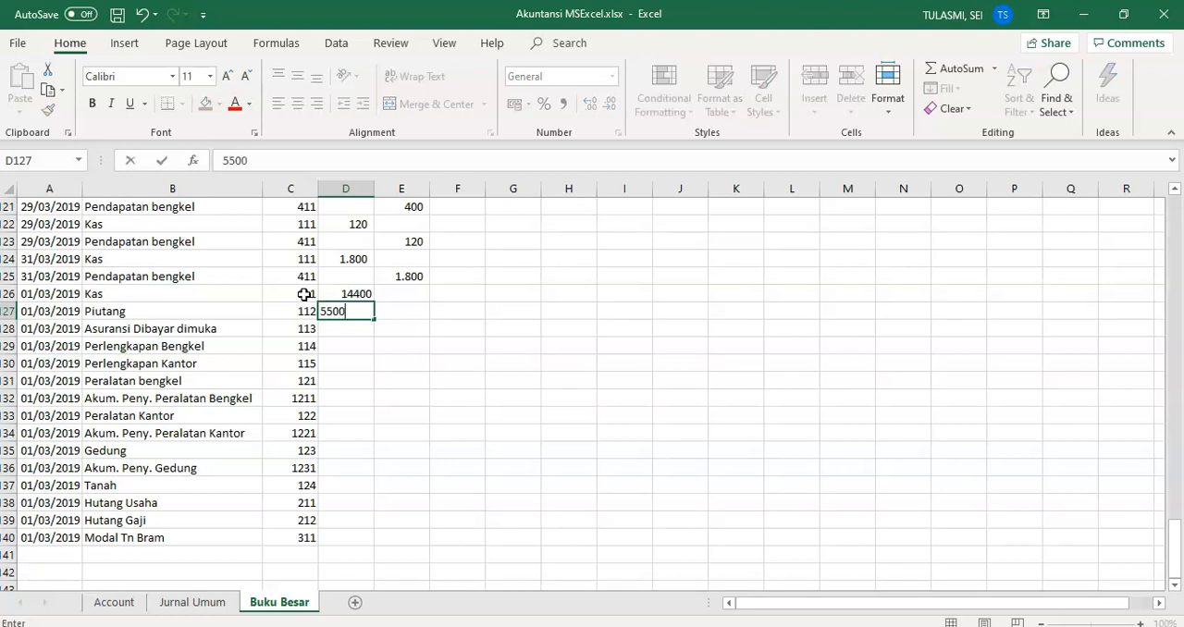
key("Return")
type("1300")
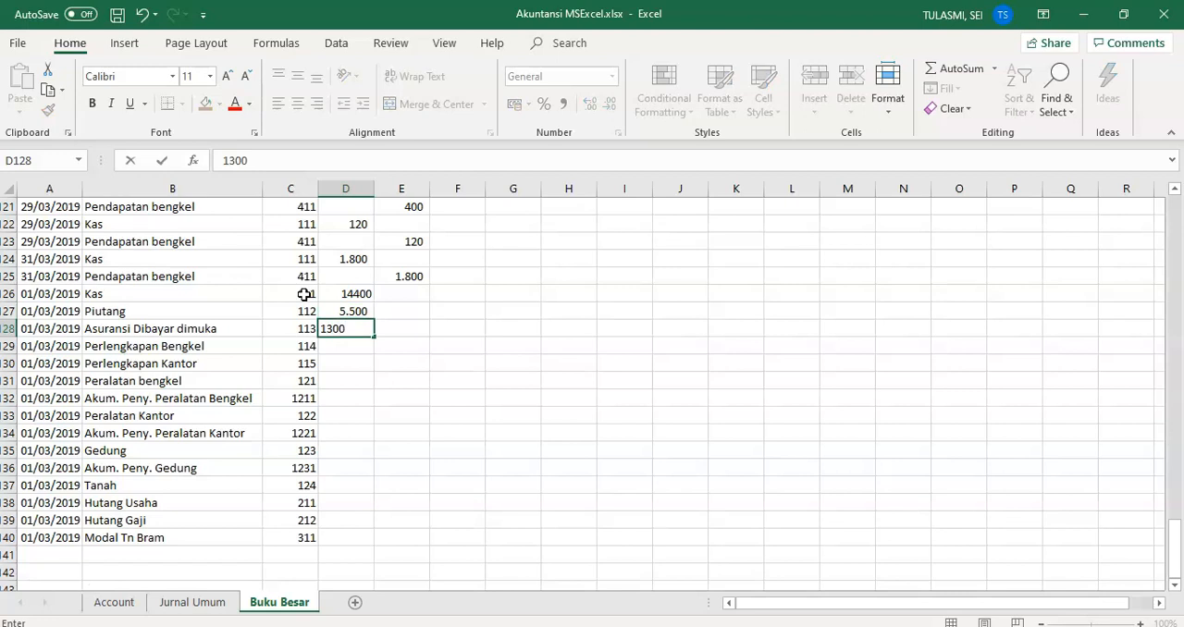
key("Return")
type("14")
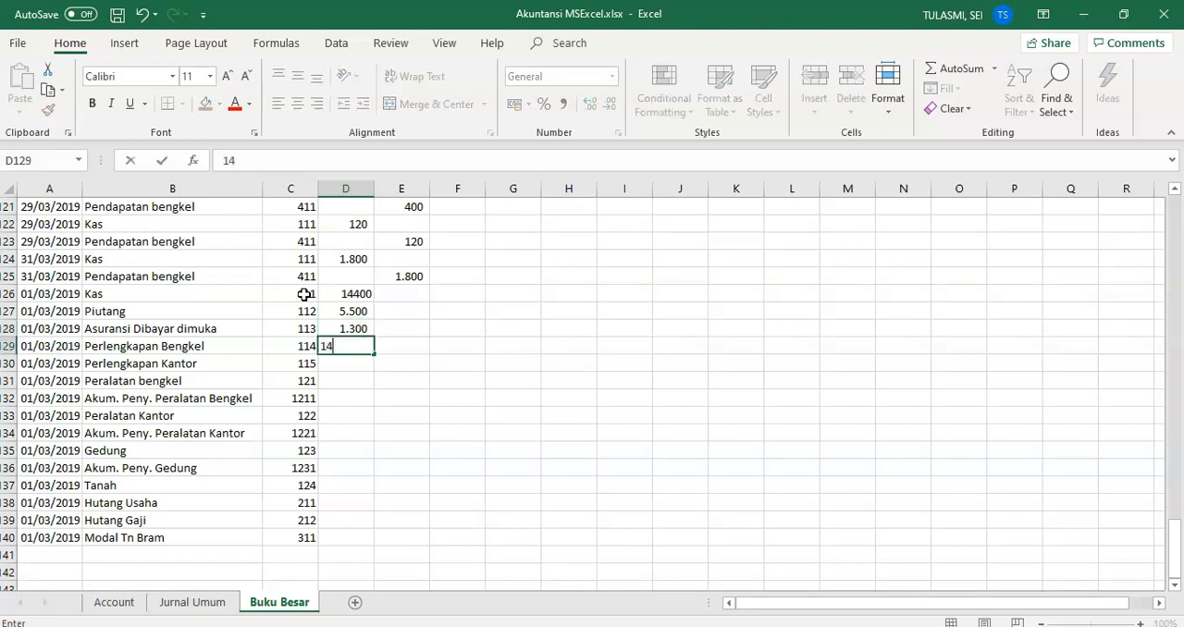
type(".500")
key("Return")
type("2300")
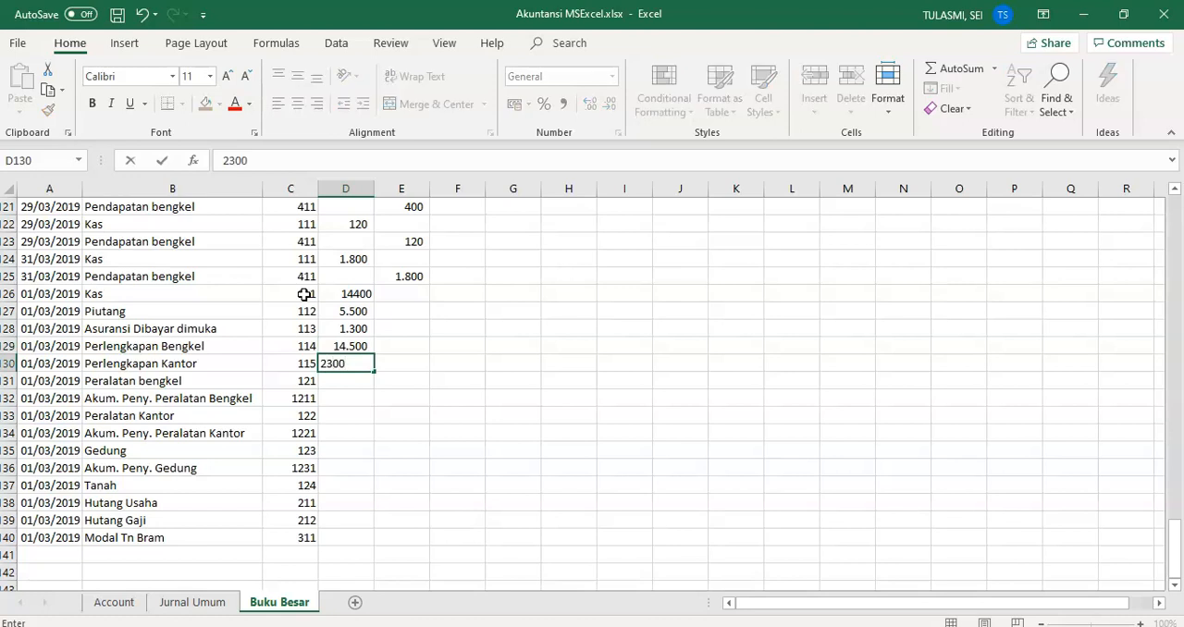
key("Return")
Step: Enter 27800 as the Peralatan bengkel debit in D131 and 1390 as its accumulated depreciation credit in E132
type("27800")
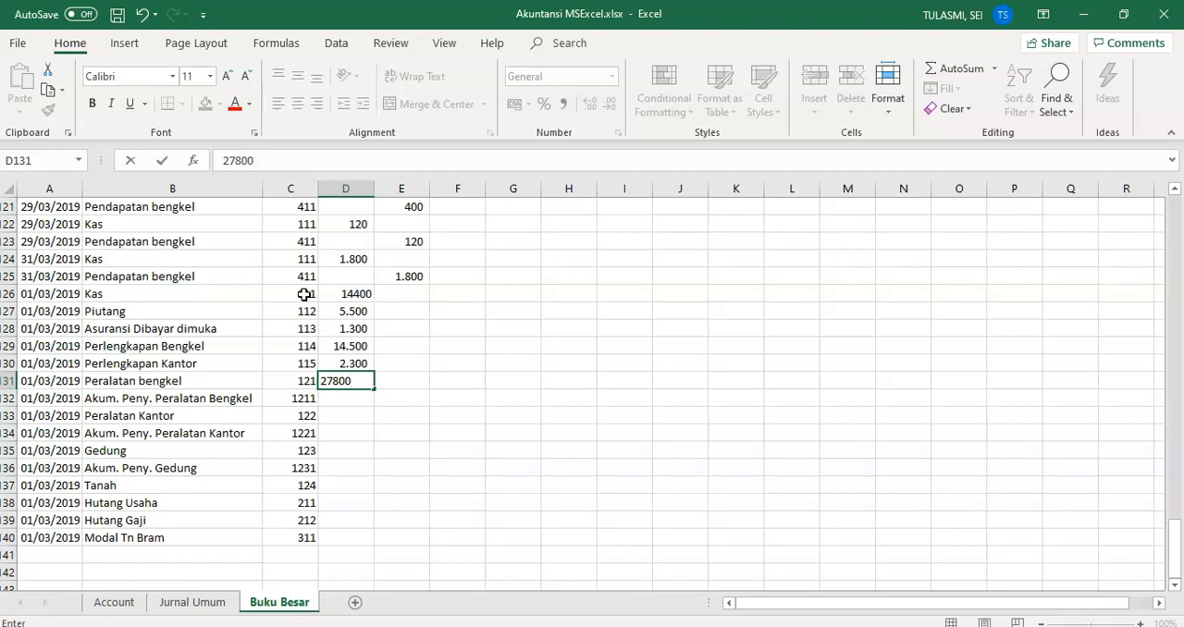
key("Return")
key("Right")
type("1390")
key("Return")
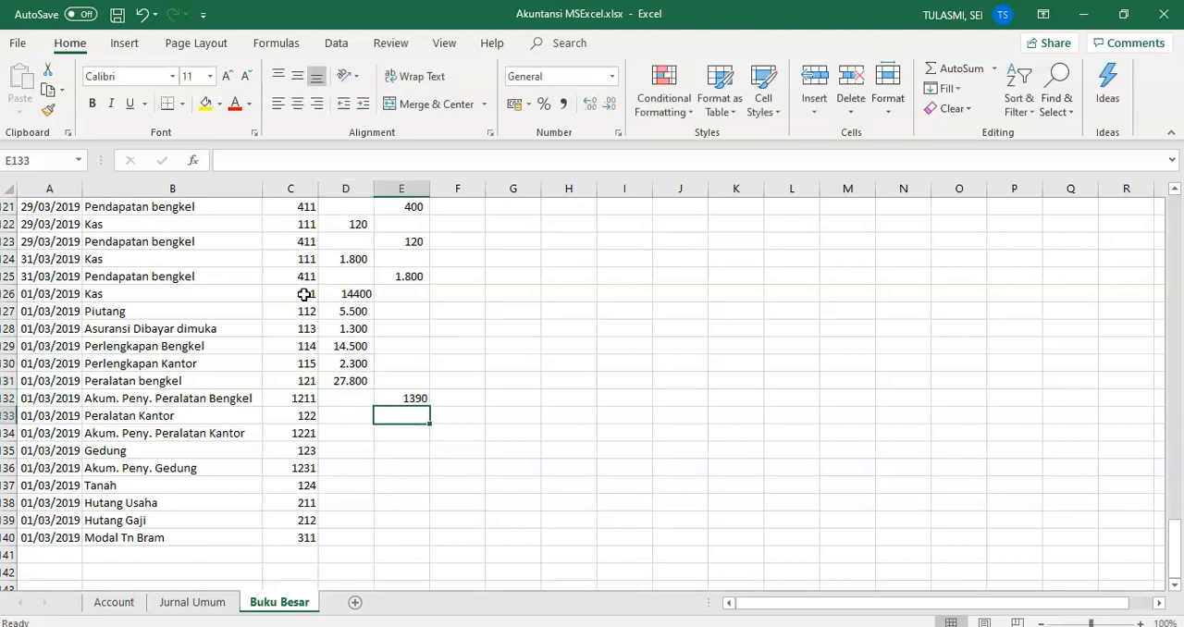
Step: Check the Neraca Awal in Word, then enter 3260 as the Peralatan Kantor debit in D133 and 500 as its depreciation credit in E134
key("alt+Tab")
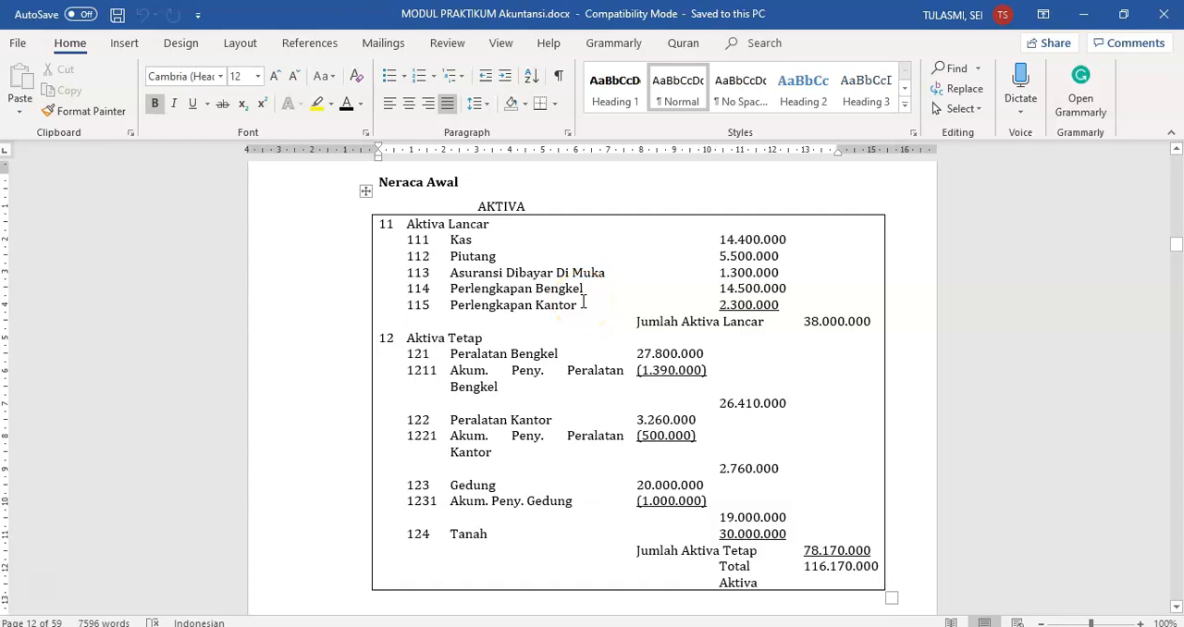
key("alt+Tab")
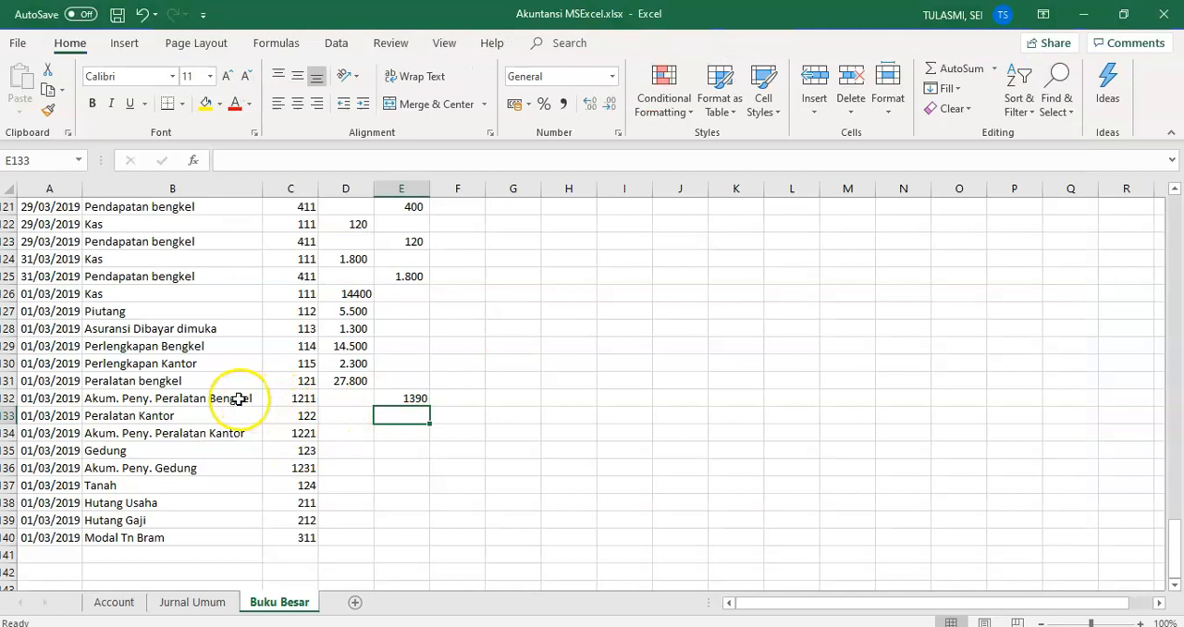
left_click(354, 414)
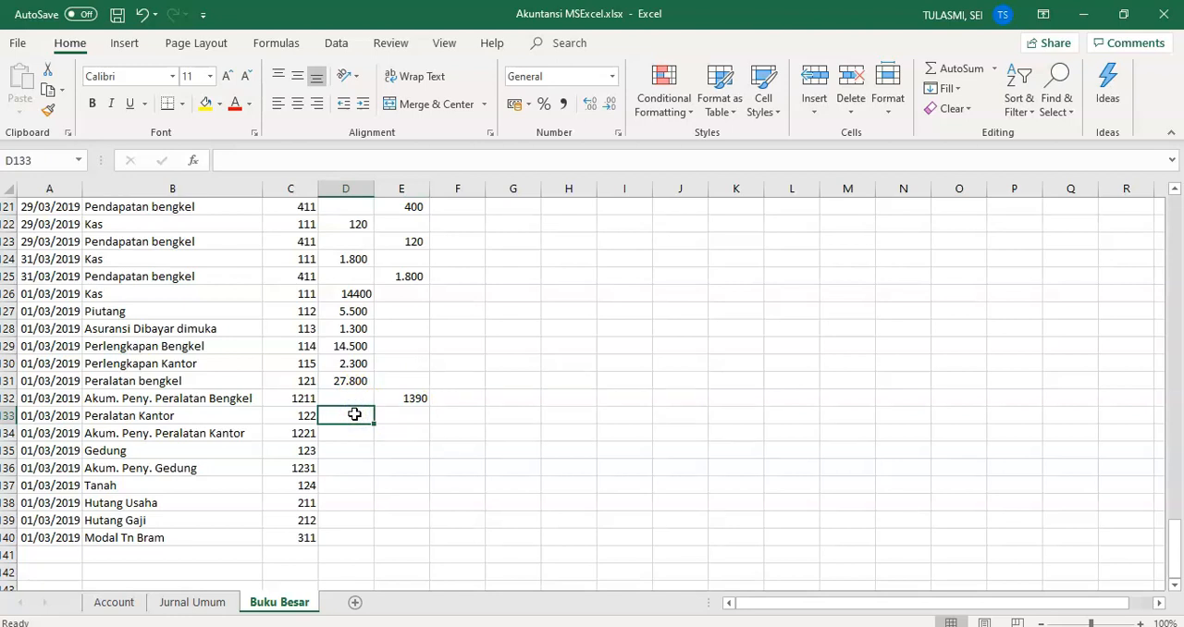
type("3")
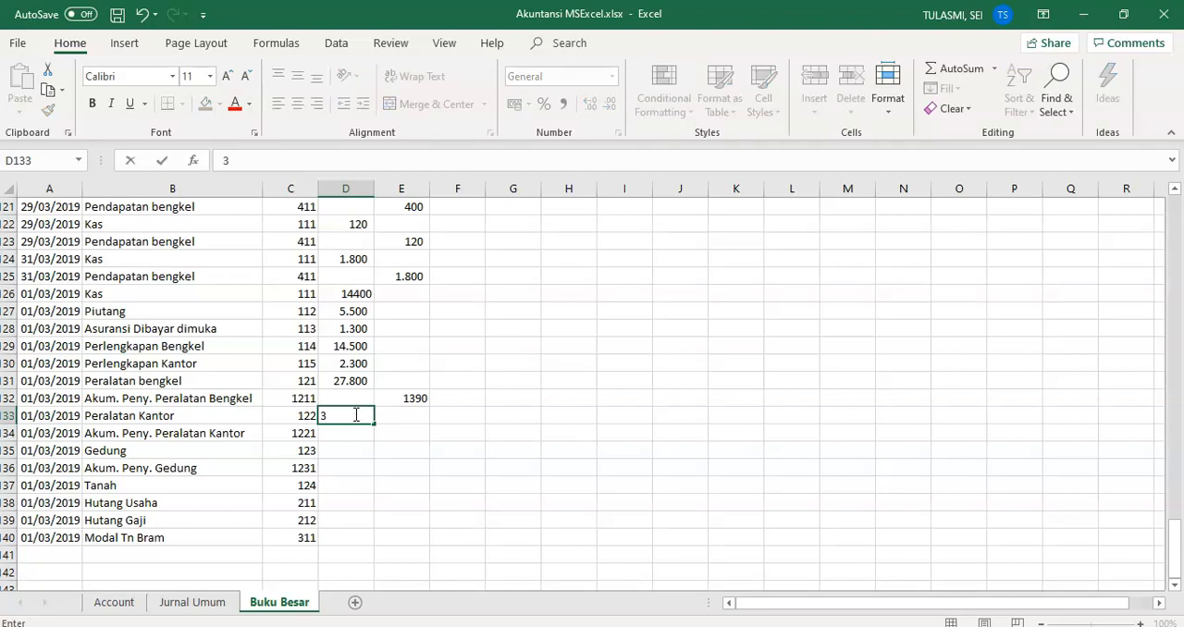
type("260")
key("Return")
key("Right")
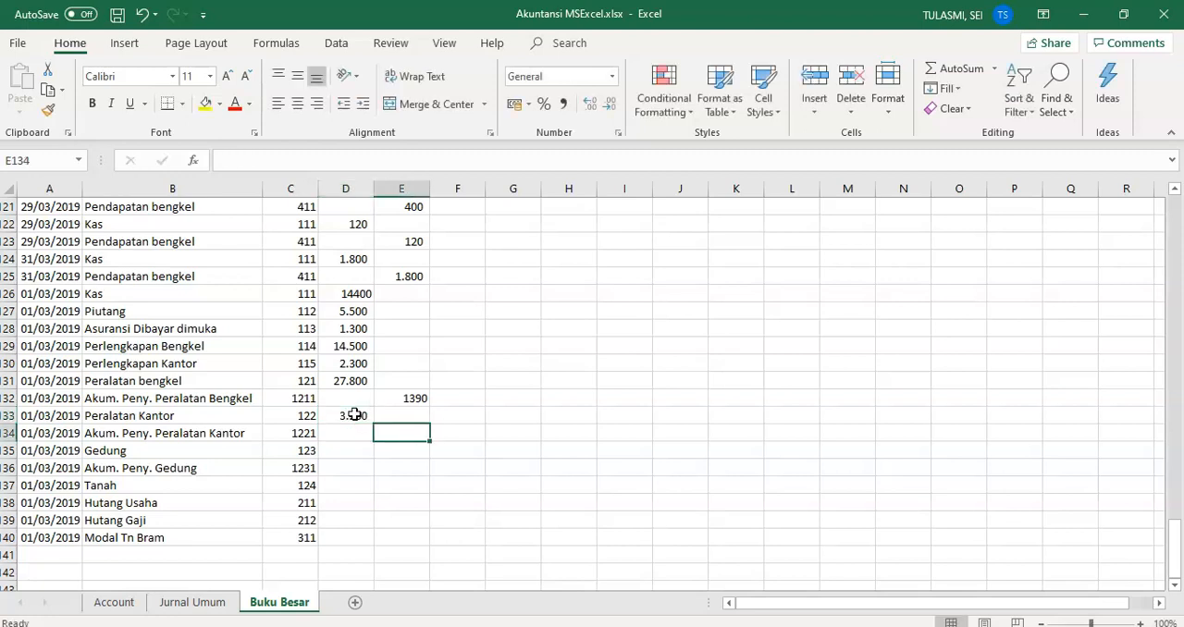
type("500")
key("Return")
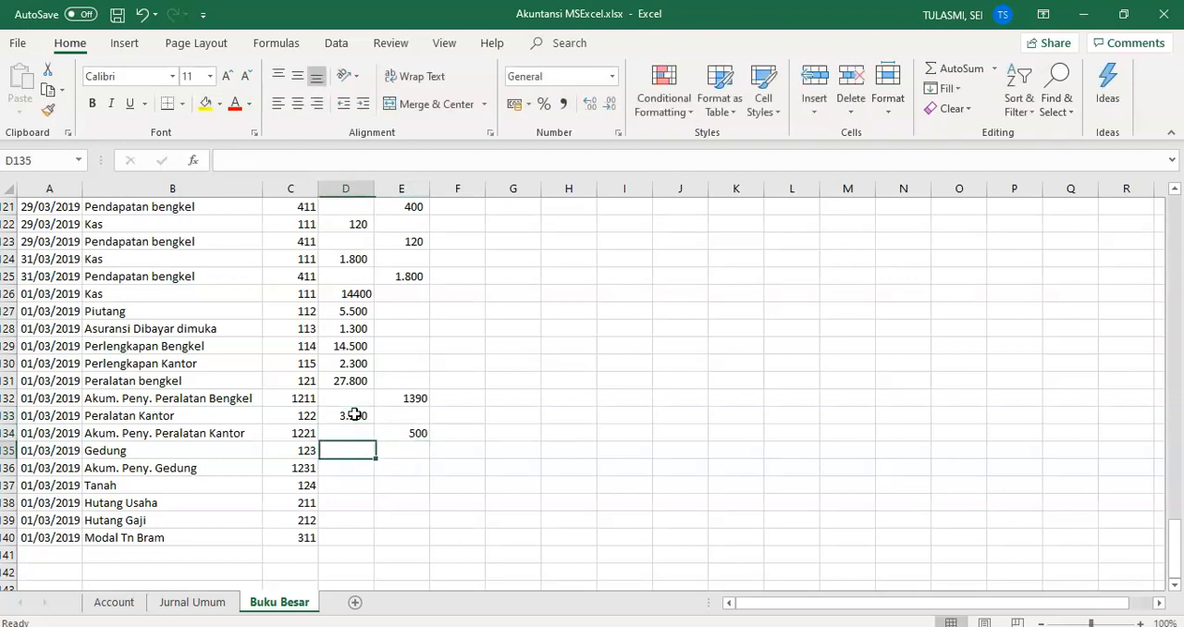
Step: Enter 20000 as the Gedung debit in D135 and move to the credit cell E136 for Akum. Peny. Gedung
type("20000")
key("Return")
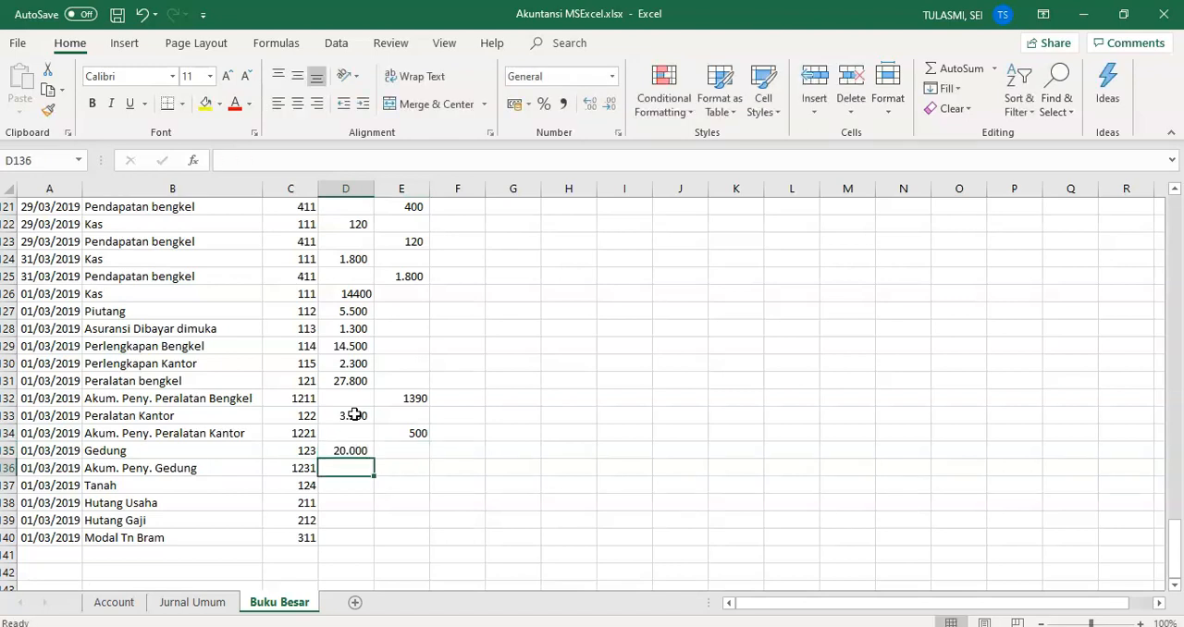
key("Tab")
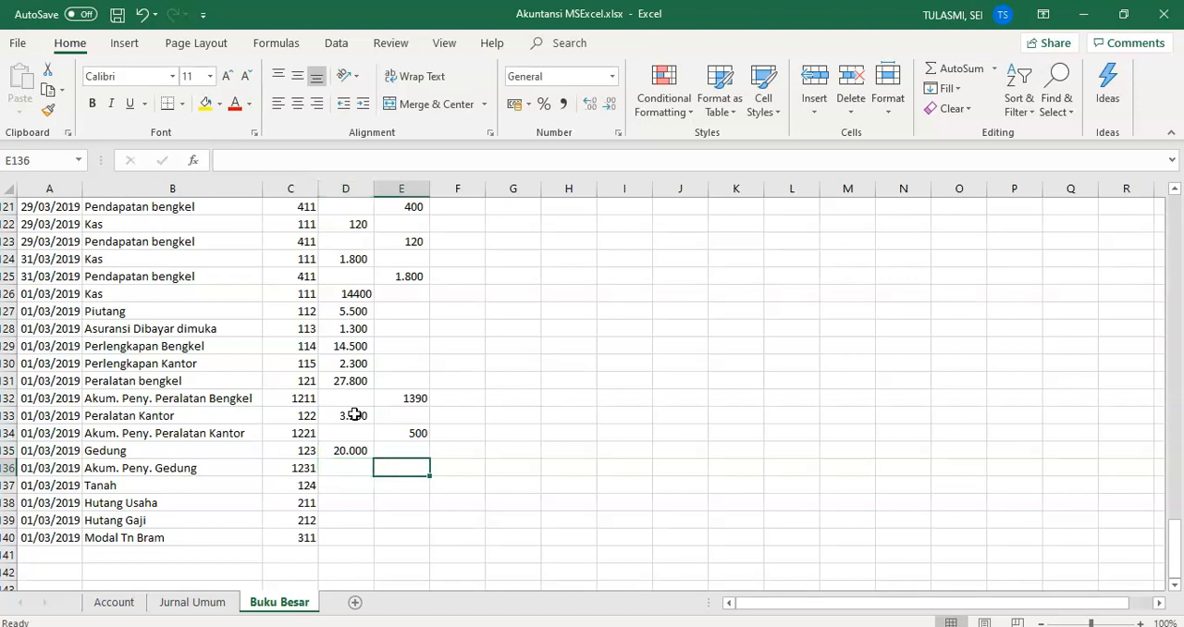
Step: Enter 1000 as the Akum. Peny. Gedung credit in E136 and 30000 as the Tanah debit in D137
type("1000")
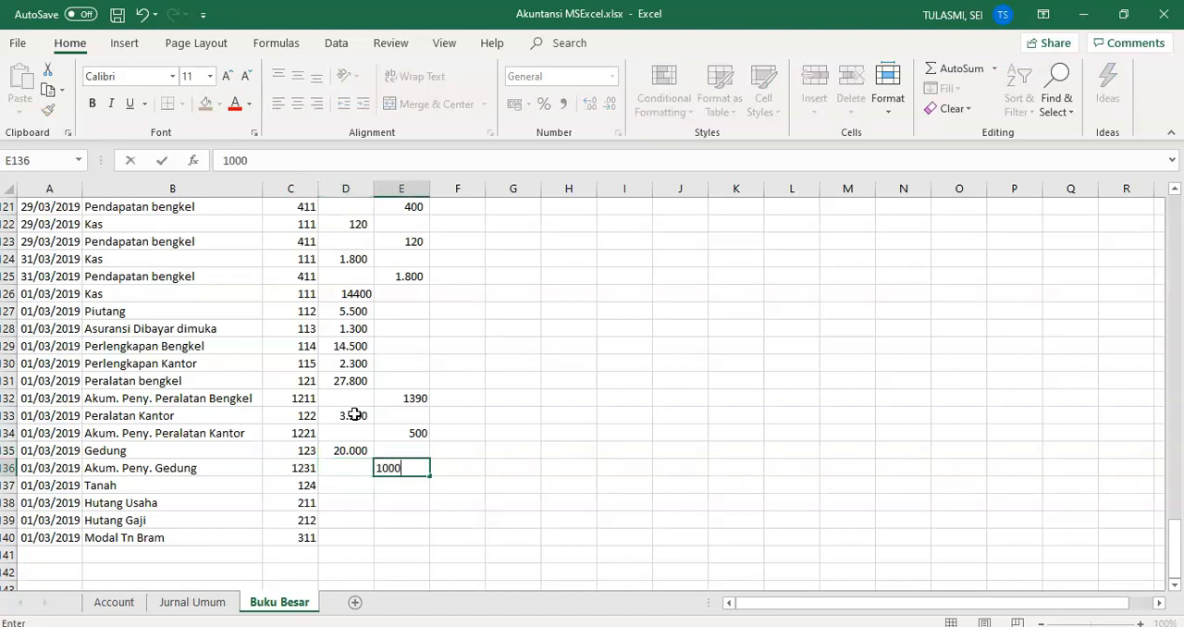
key("Return")
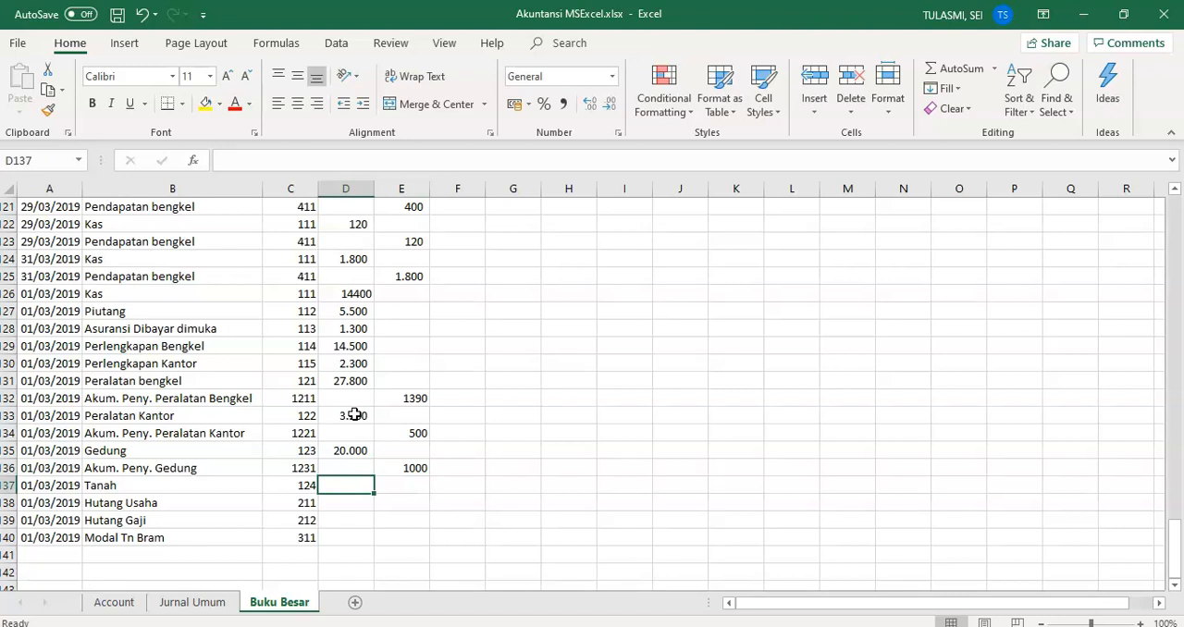
type("30000")
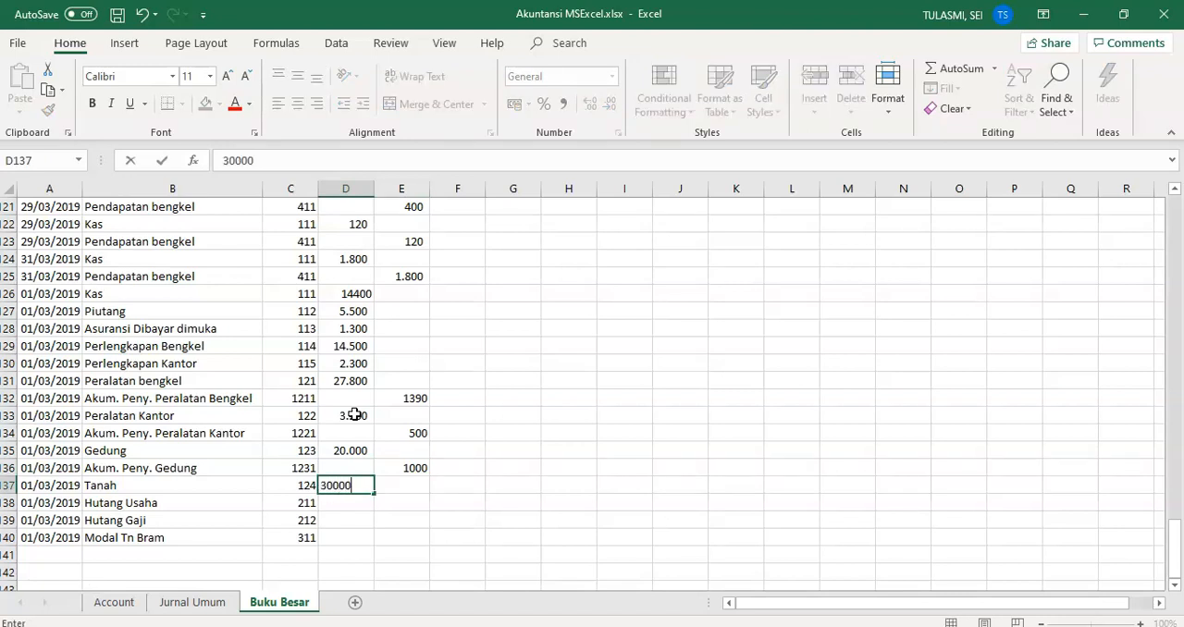
key("Return")
Step: Enter 28500 as the Hutang Usaha credit in E138
key("Right")
type("2")
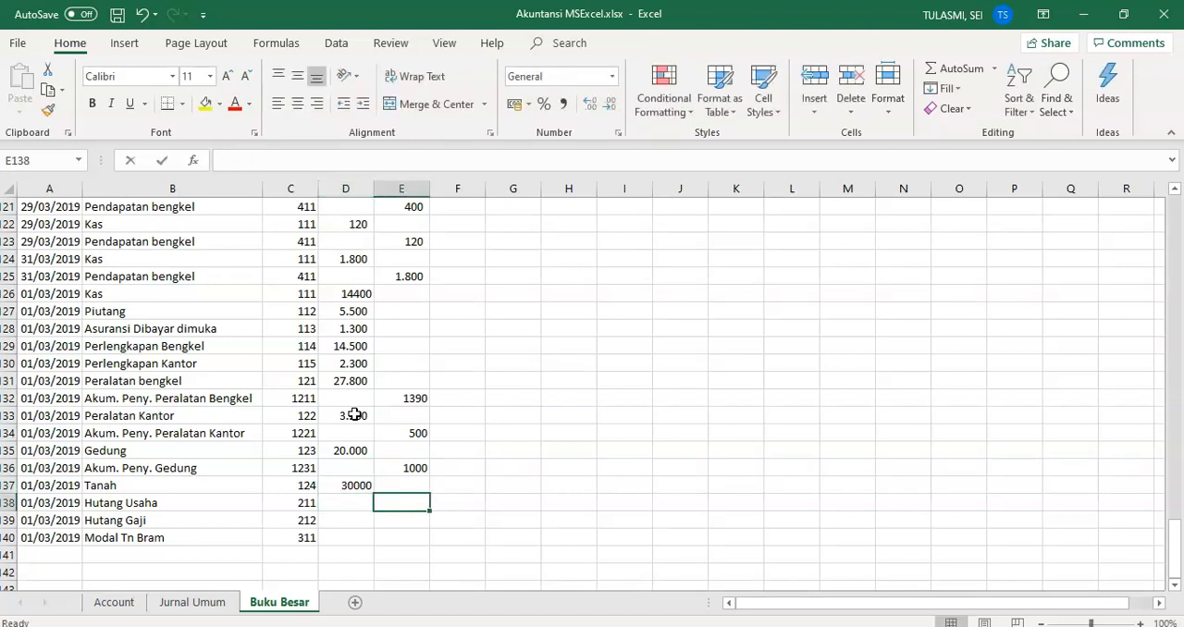
type("8500")
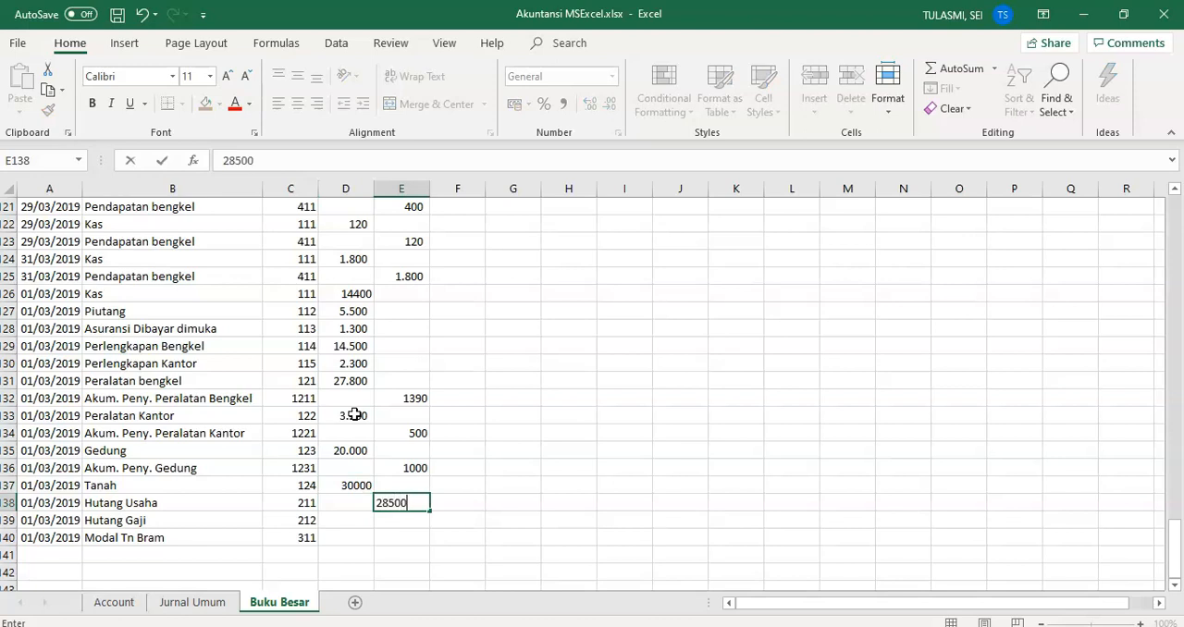
key("Return")
key("Left")
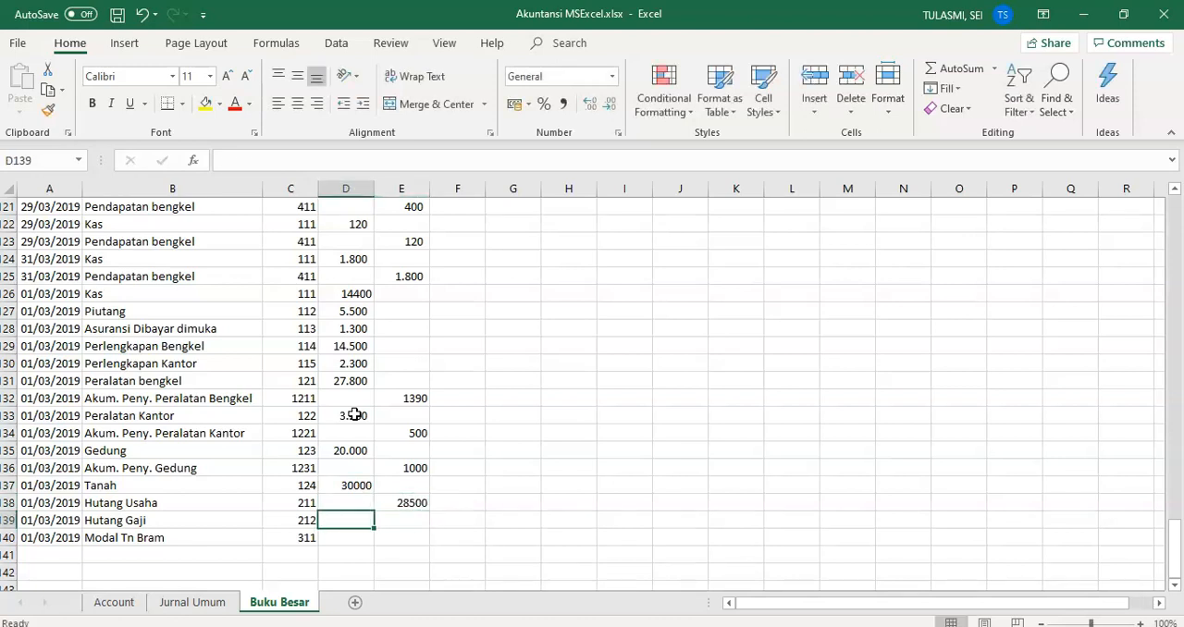
type("2000")
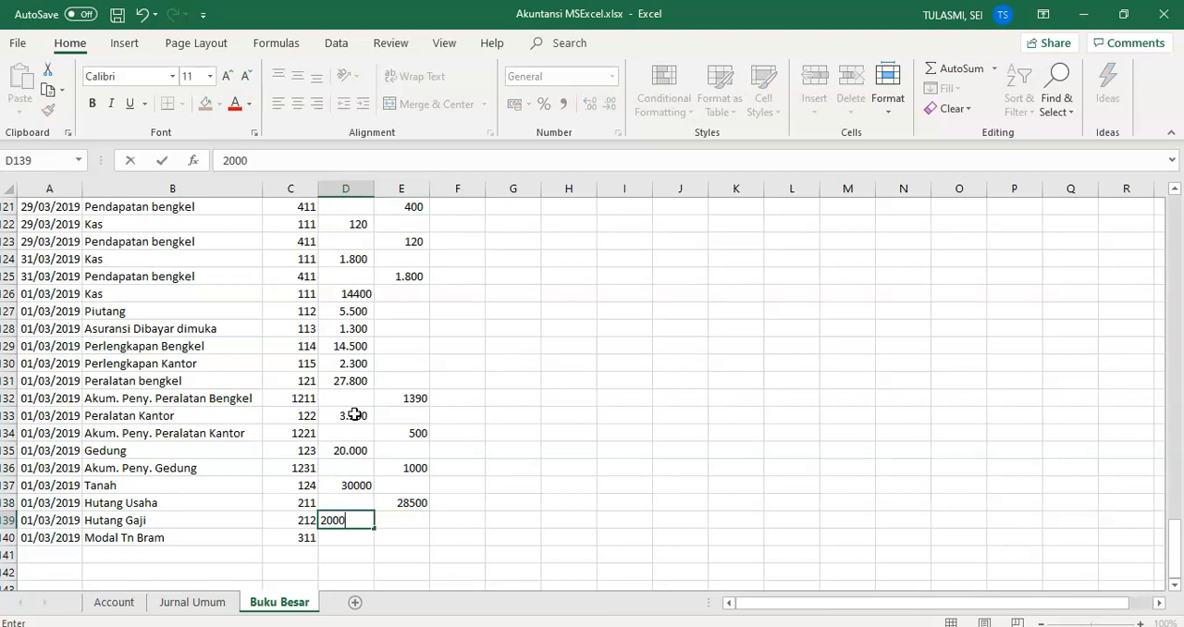
key("BackSpace")
key("BackSpace")
key("BackSpace")
key("BackSpace")
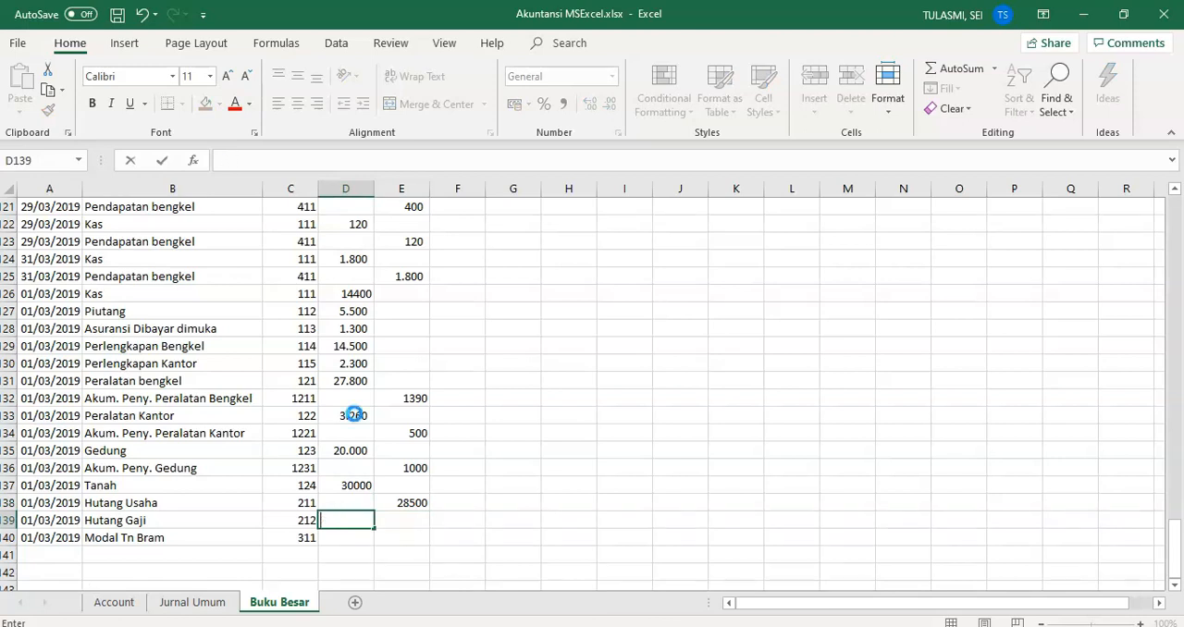
key("Right")
Step: Enter 2000 as the Hutang Gaji credit in E139 and 85670 as the owner's Modal credit in E140
type("20")
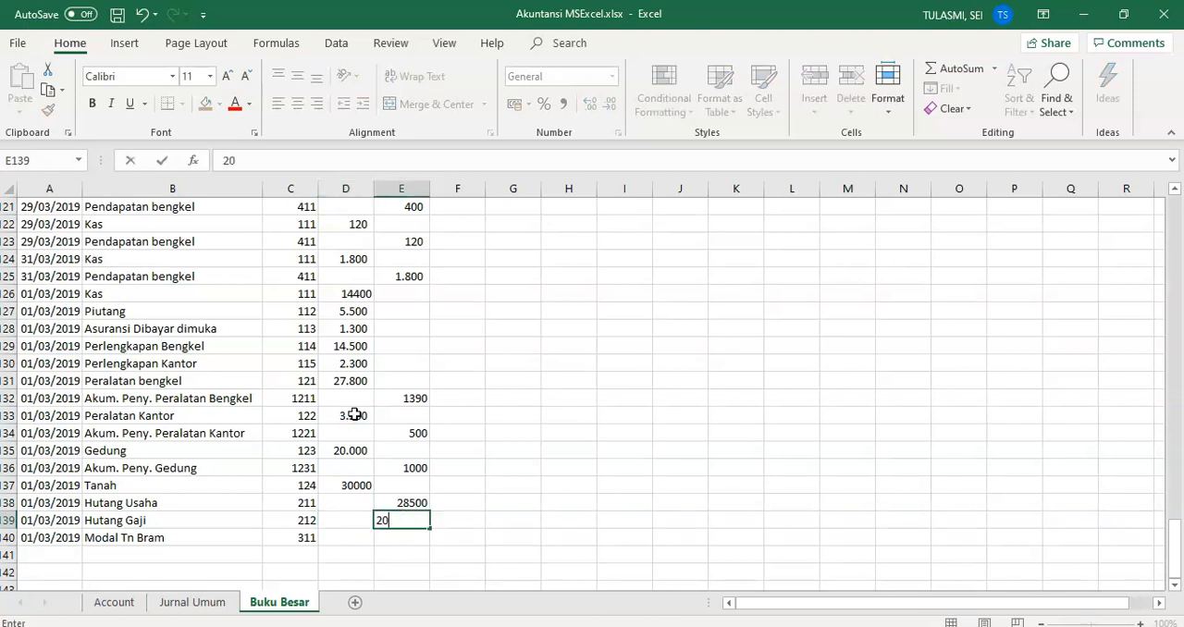
type("00")
key("Return")
type("85")
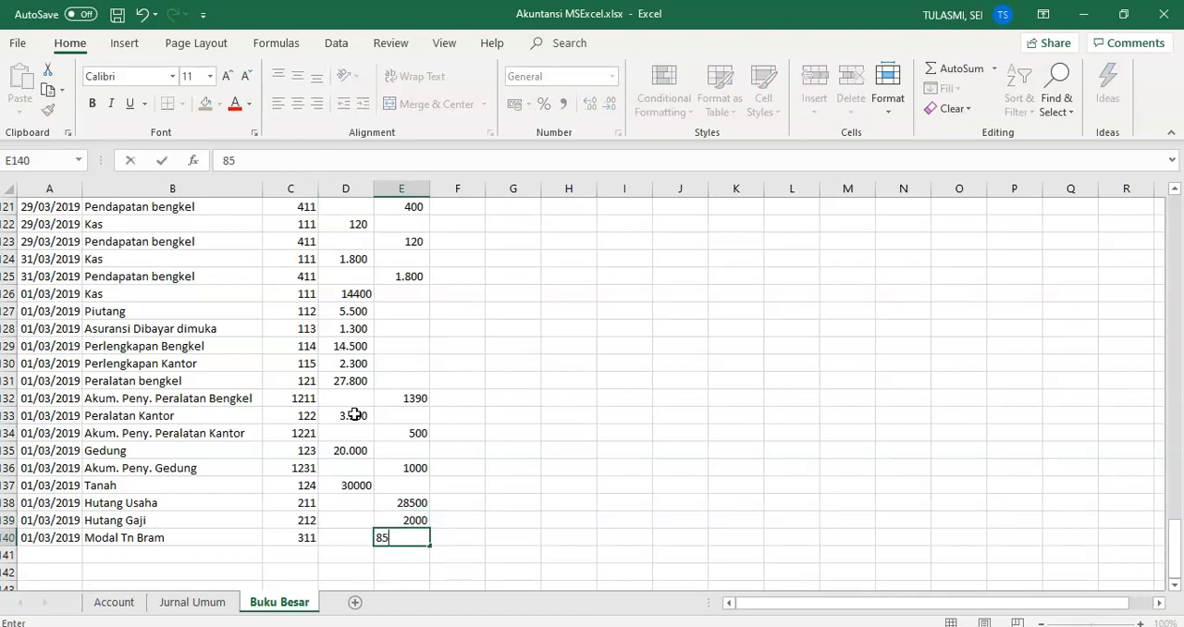
type("670")
key("Tab")
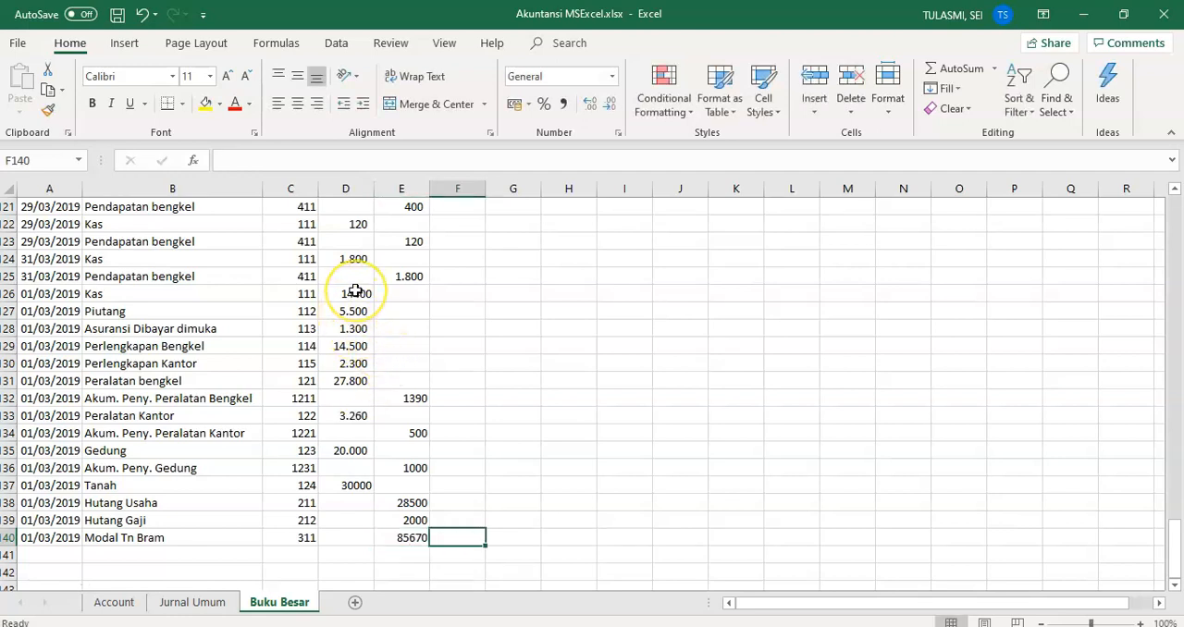
Step: Compare the sum of the opening debits in D126:D137 with the sum of the opening credits in E132:E140
left_click_drag(355, 290, 357, 484)
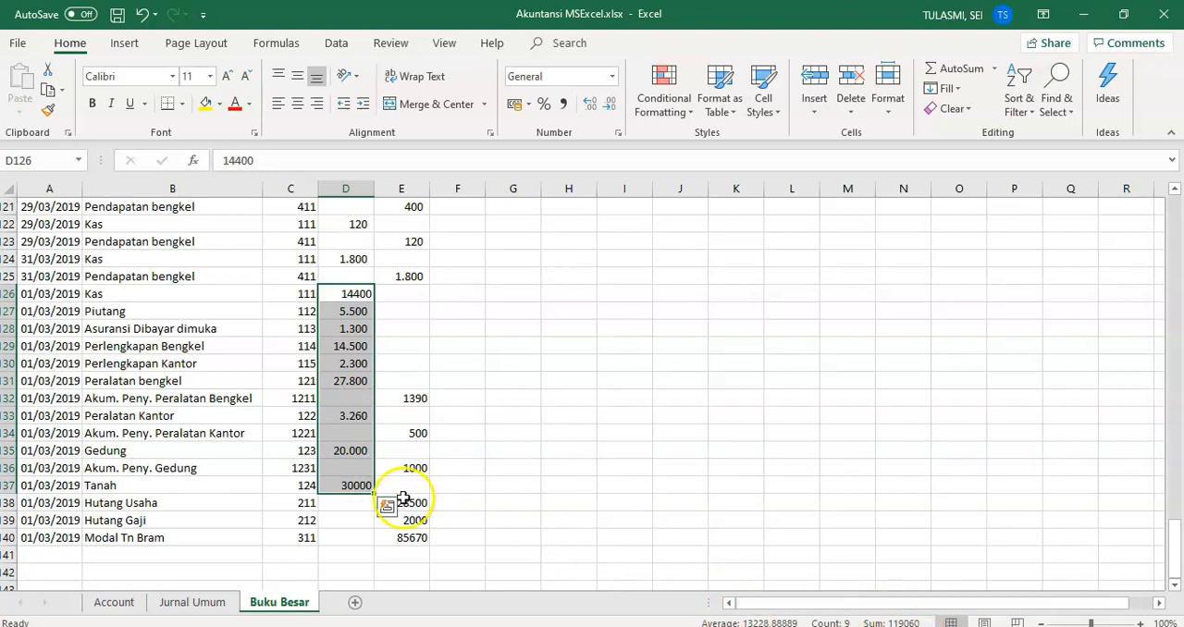
left_click_drag(419, 404, 415, 536)
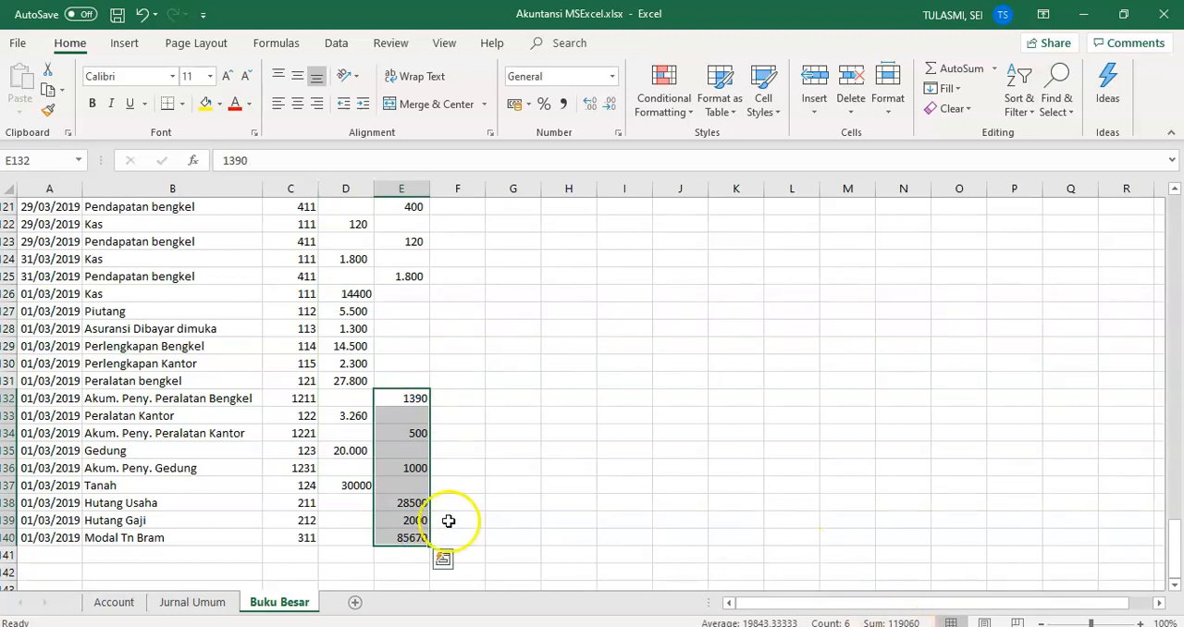
left_click(396, 520)
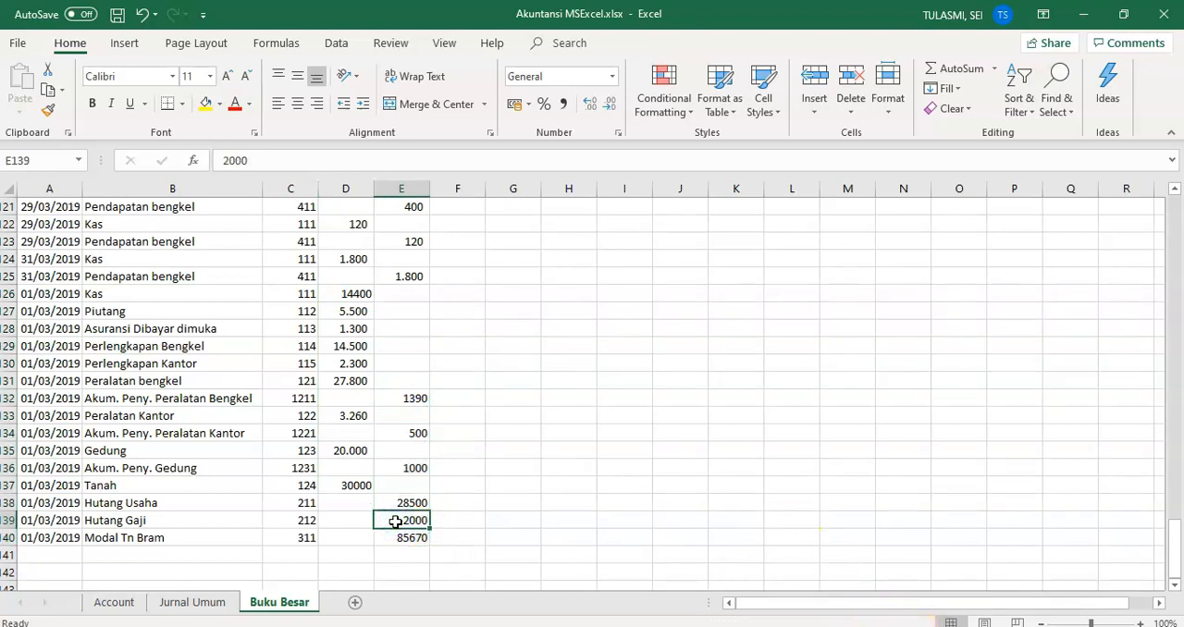
left_click(389, 455)
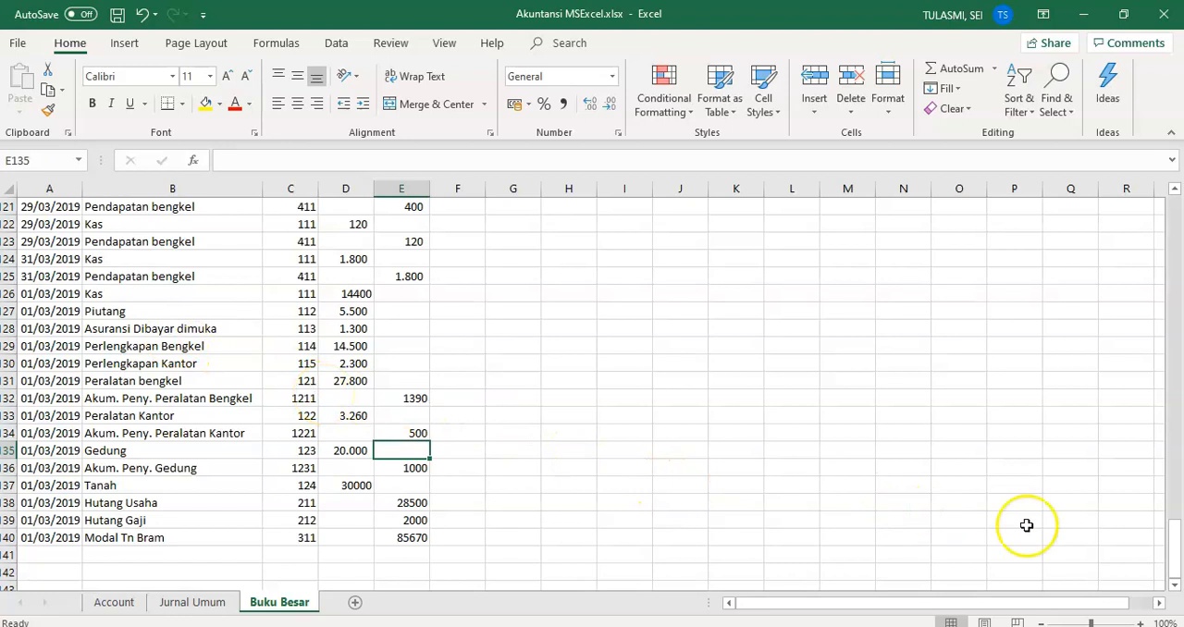
Step: Sort the ledger range A6:E140, with its header row, by No Akun in ascending order
left_click(52, 536)
key("shift+Right")
key("shift+Right")
key("shift+Right")
key("shift+Right")
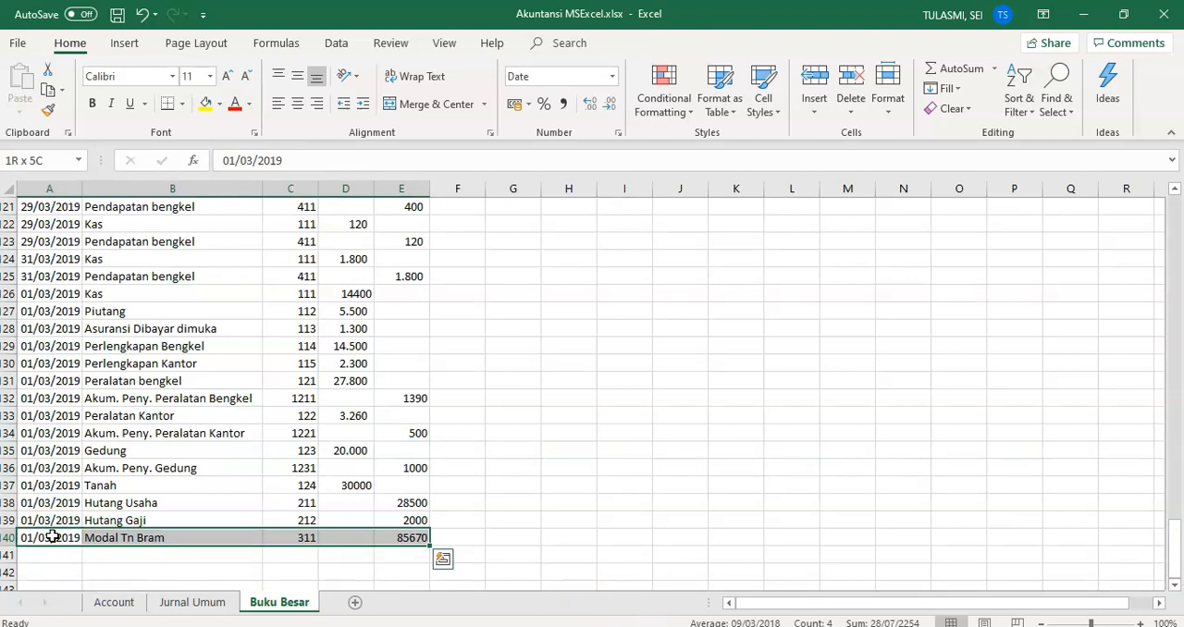
key("ctrl+shift+Up")
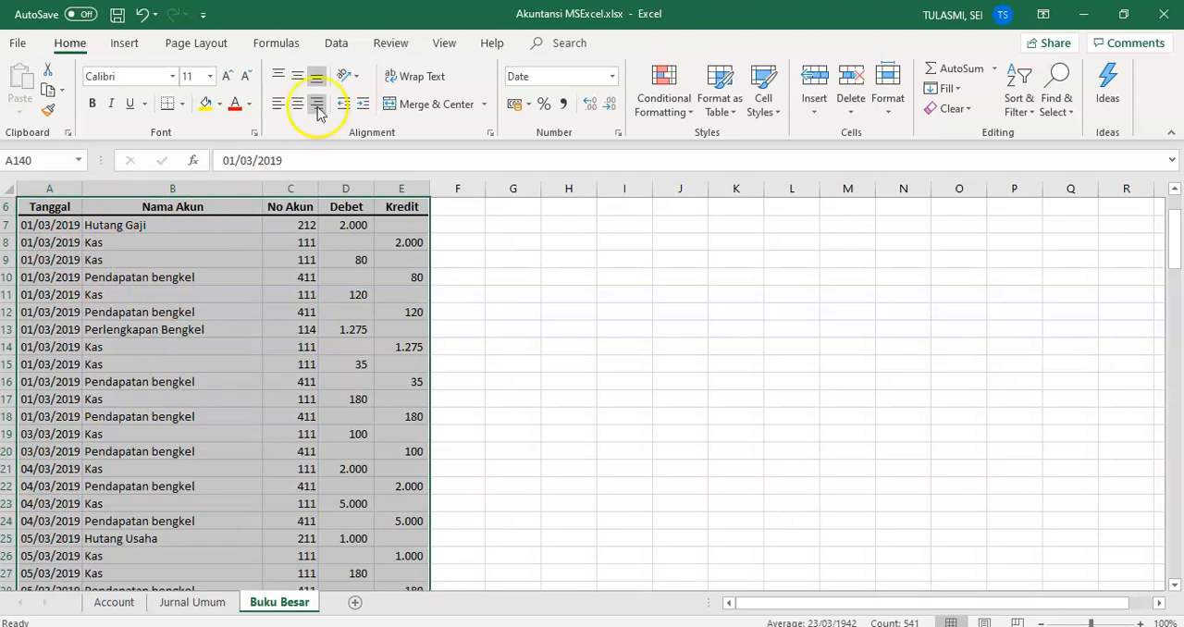
left_click(337, 45)
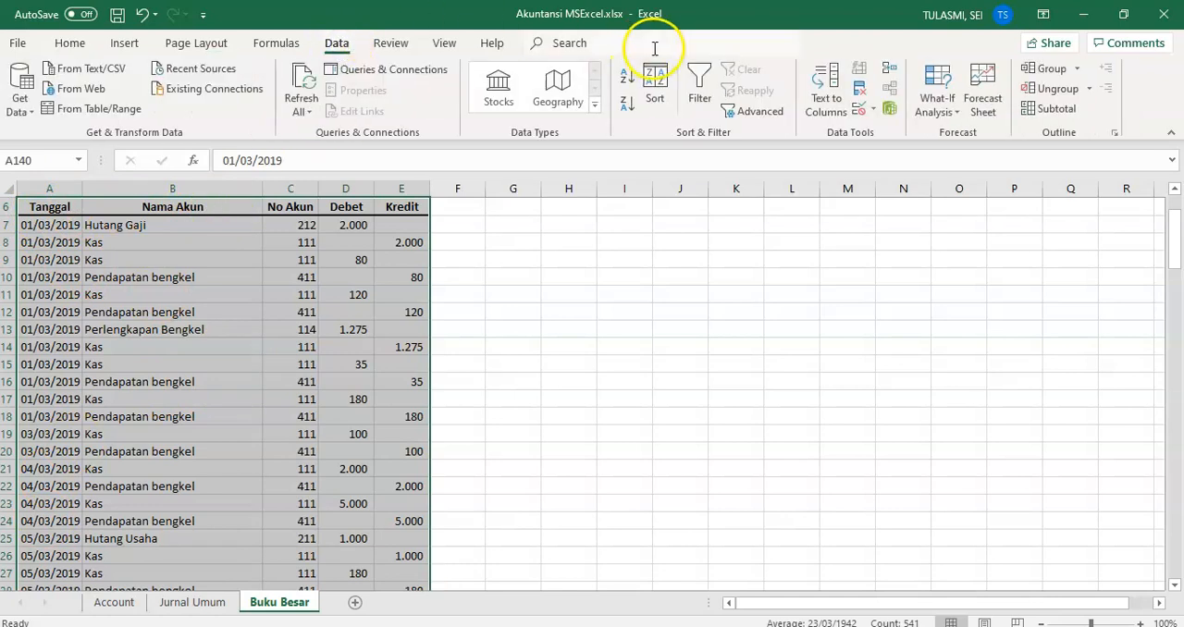
left_click(655, 100)
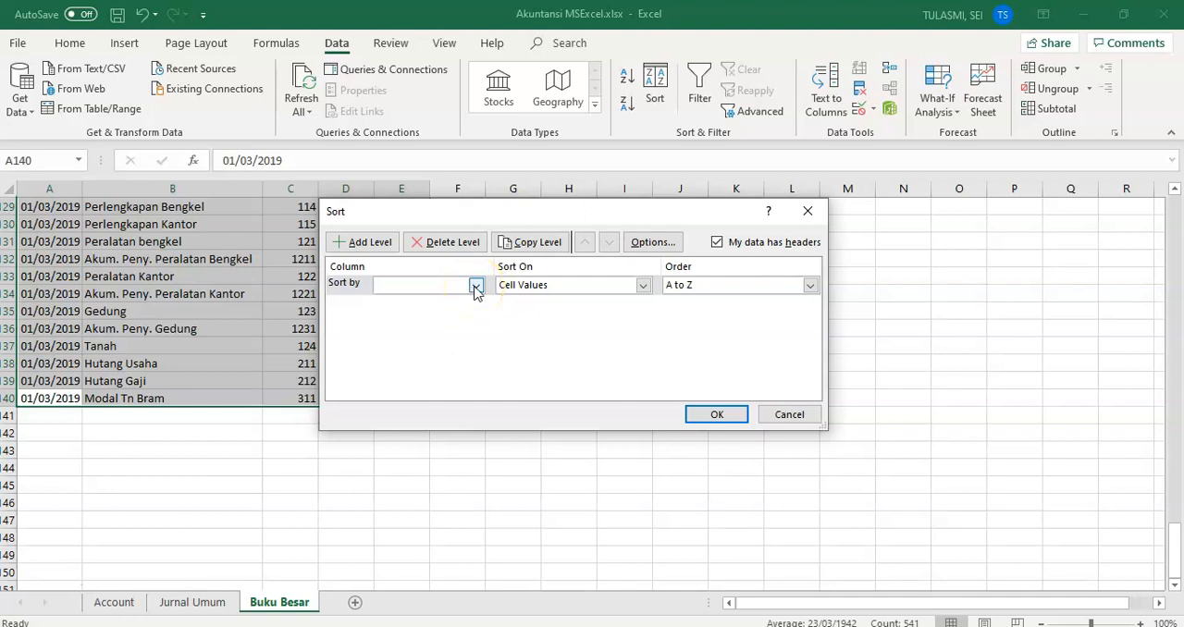
left_click(476, 286)
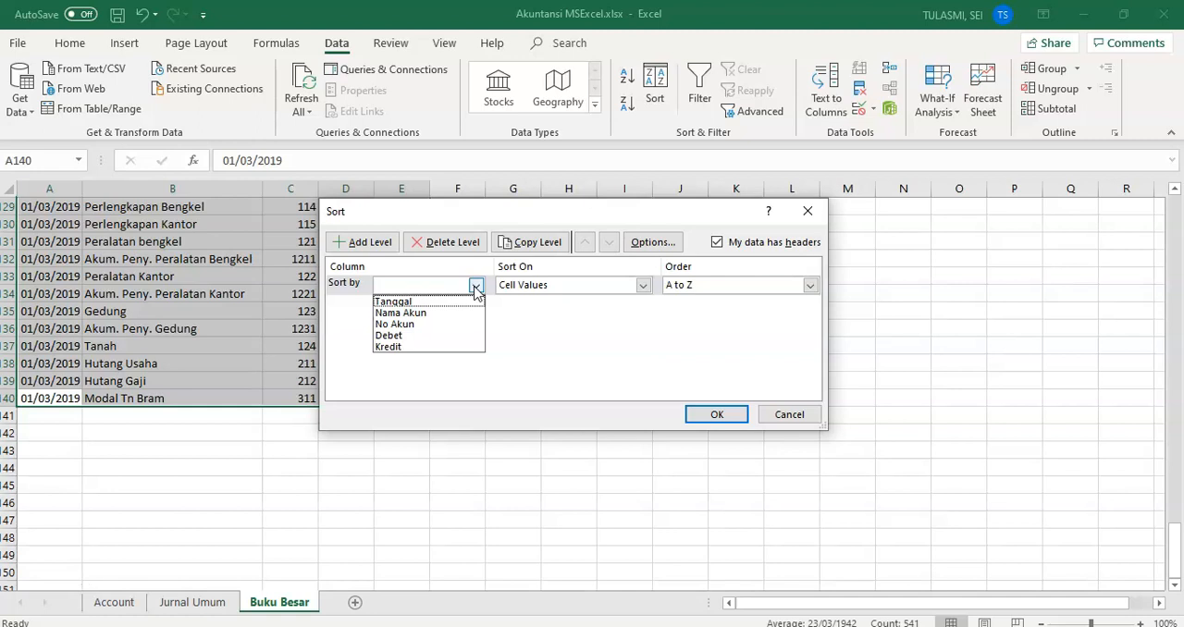
left_click(422, 325)
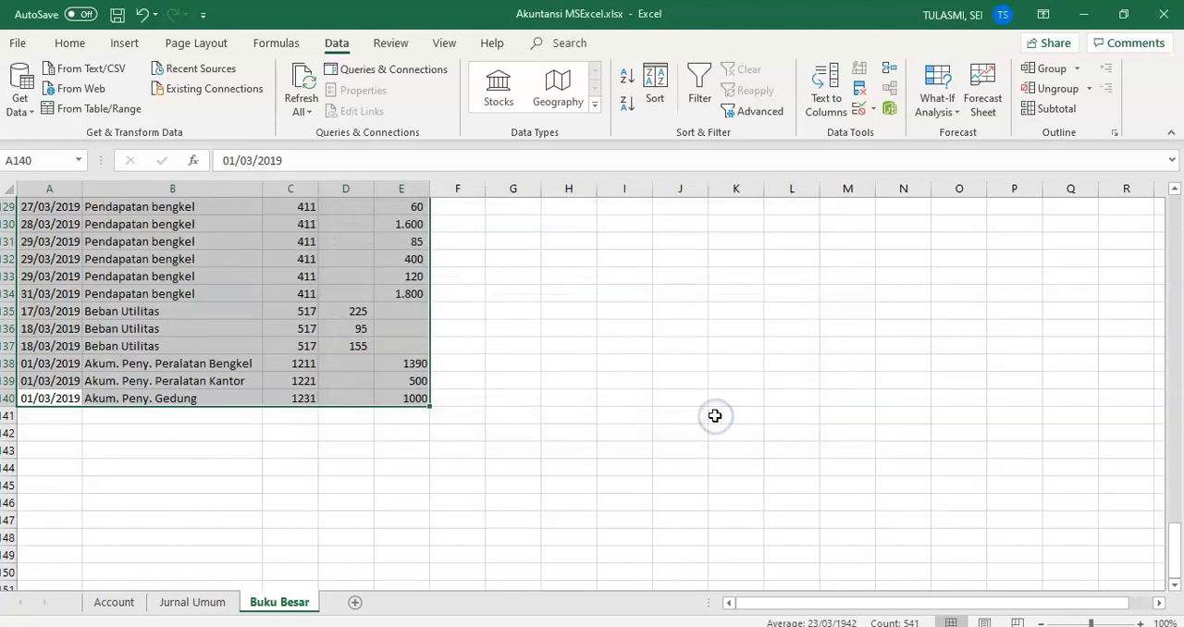
Step: Examine the sorted ledger from the Kas entries to the Akum. Peny. accounts to check how the accounts are grouped
left_click(223, 380)
key("Page_Up")
key("Page_Up")
key("Page_Up")
key("Page_Up")
key("Page_Up")
key("Page_Up")
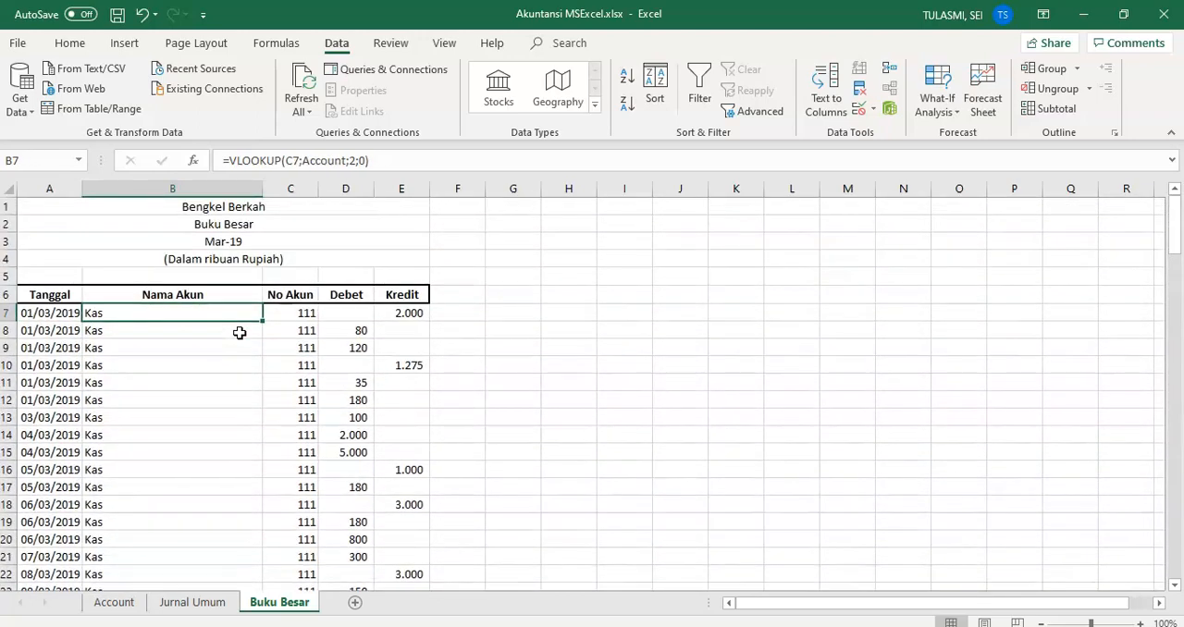
key("Page_Down")
key("Page_Down")
key("Page_Down")
key("Page_Down")
key("Page_Down")
key("Page_Down")
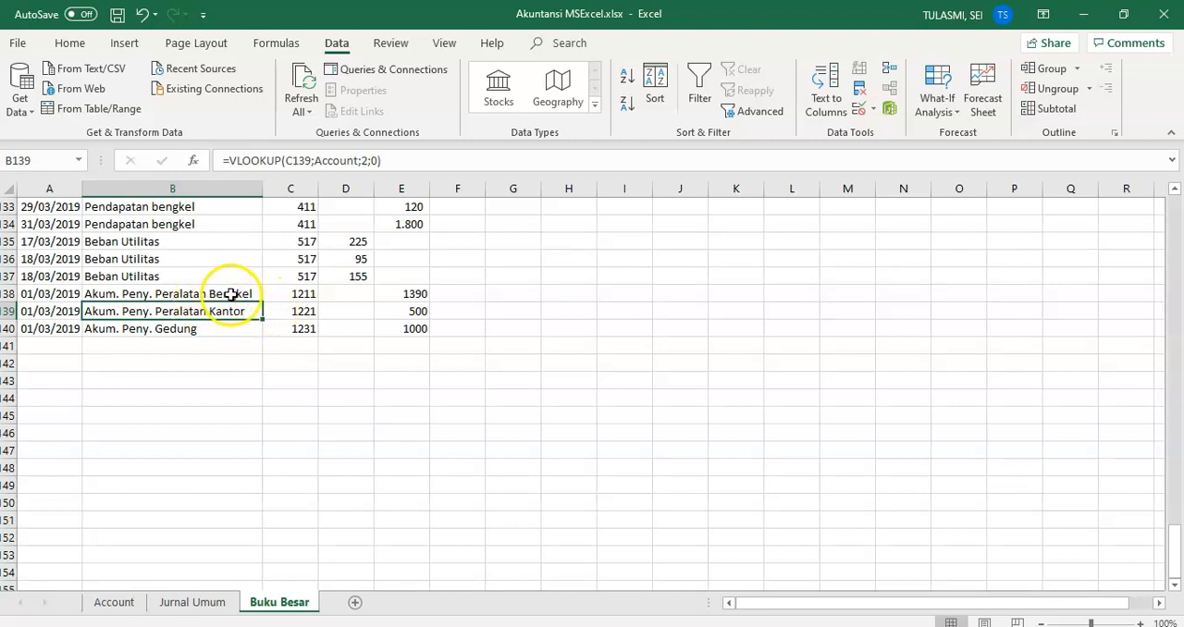
left_click(405, 295)
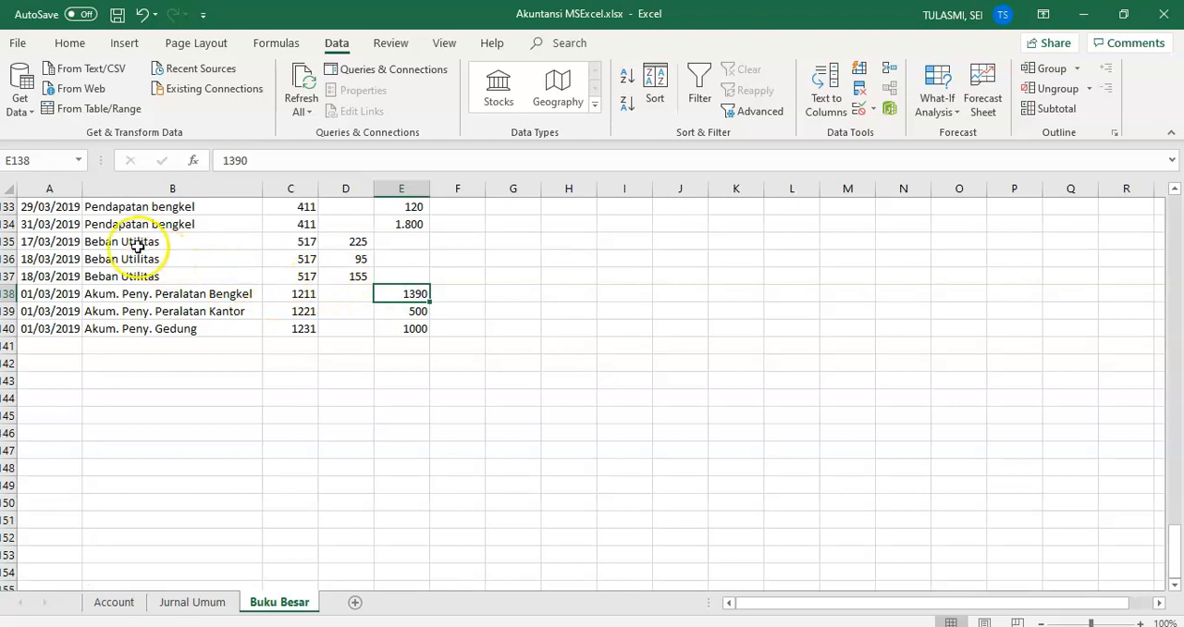
left_click_drag(1173, 532, 1175, 190)
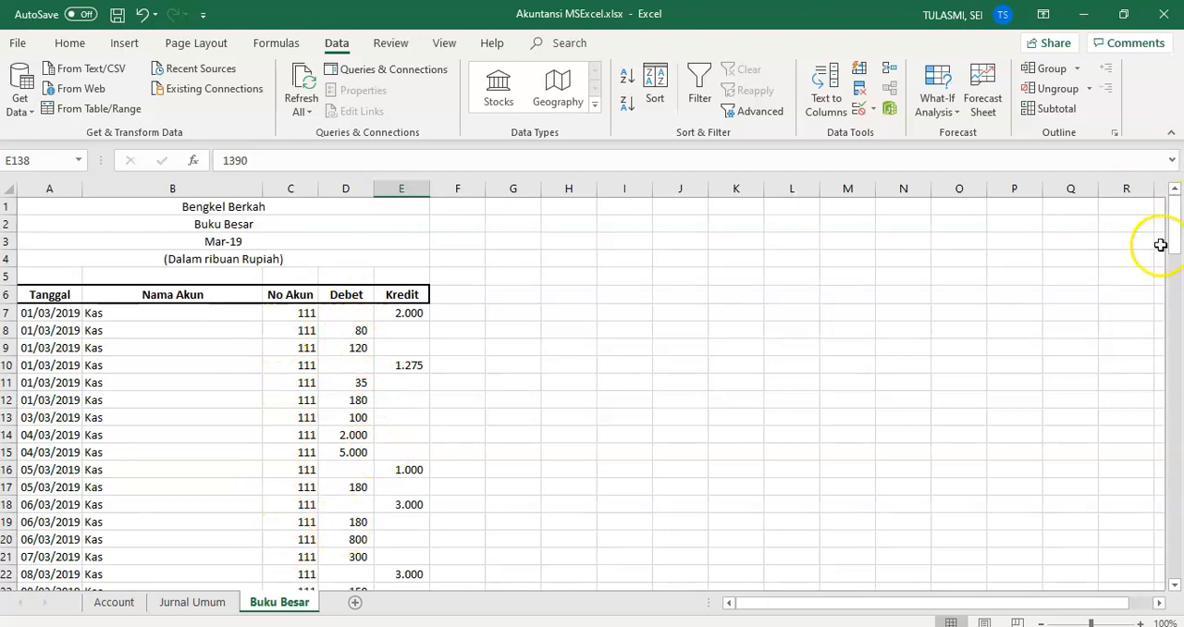
left_click_drag(1174, 231, 1174, 488)
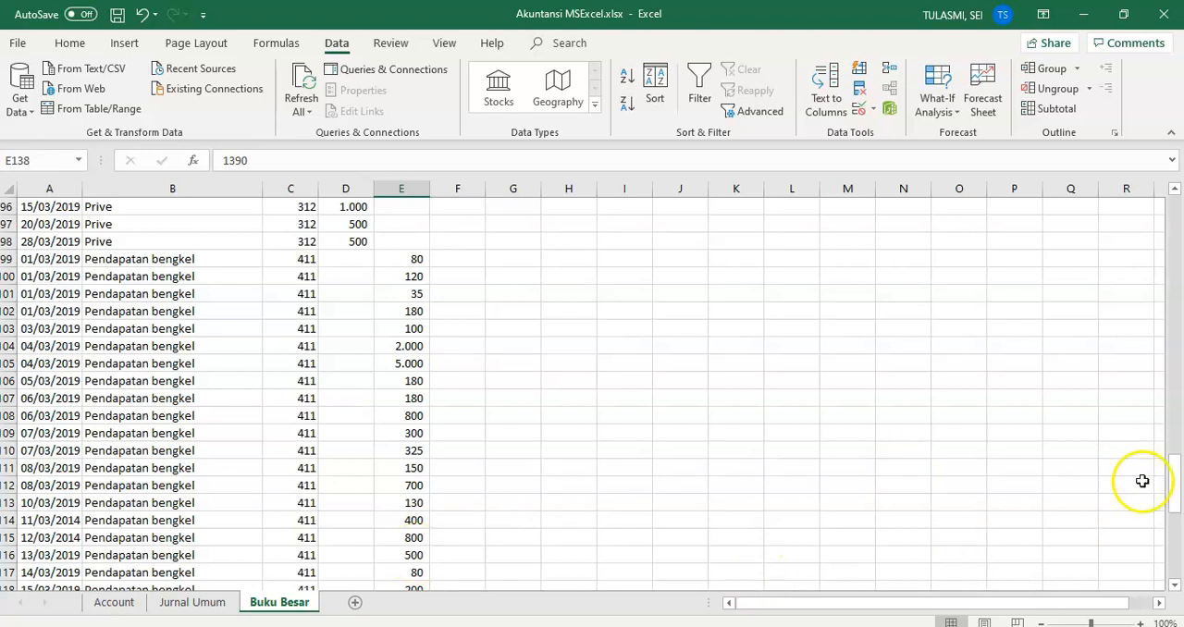
left_click_drag(1173, 486, 1179, 200)
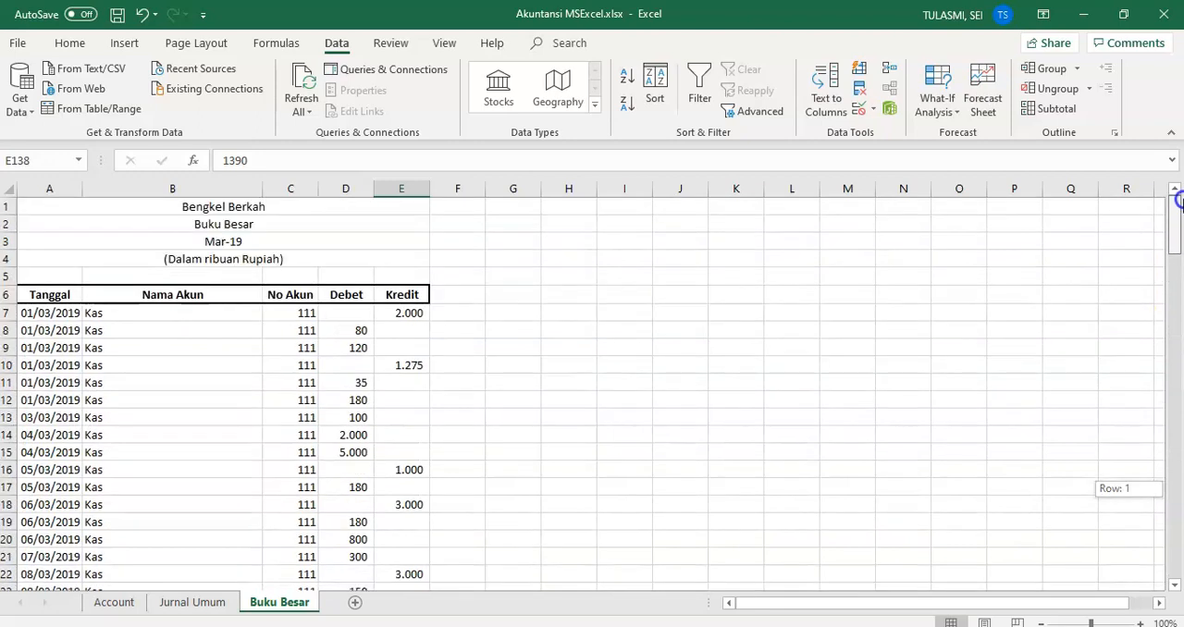
Step: Add Sum subtotals for Debet and Kredit at each change in Nama Akun across the ledger range A6:E140, with summaries below the data
left_click(51, 294)
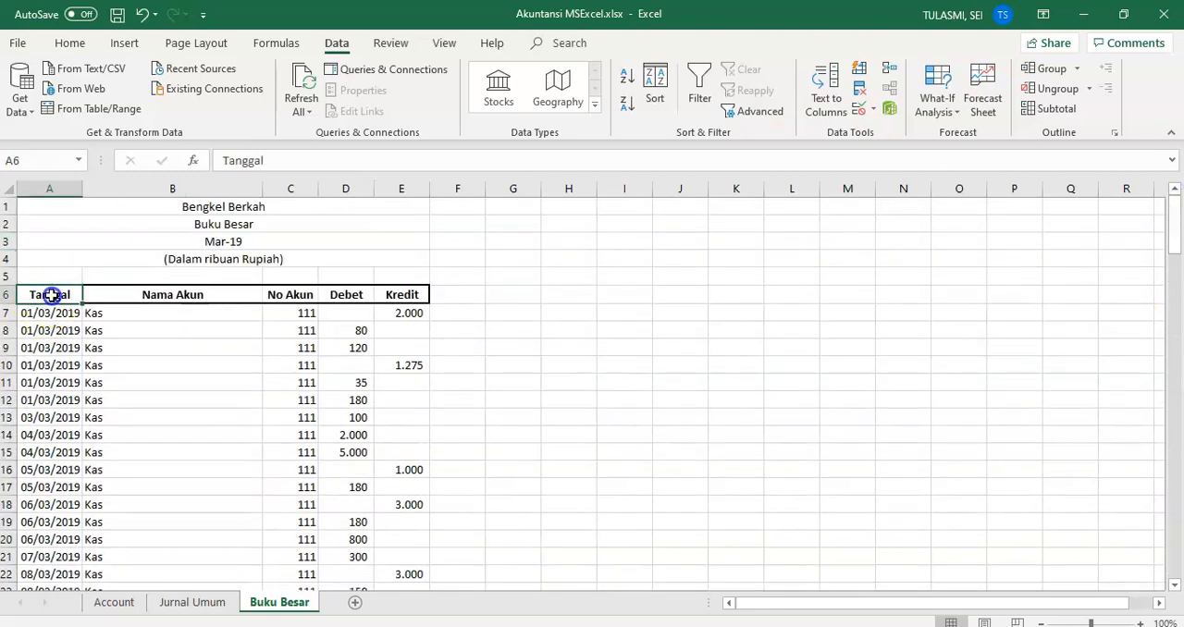
key("shift+Right")
key("shift+Right")
key("shift+Right")
key("shift+Right")
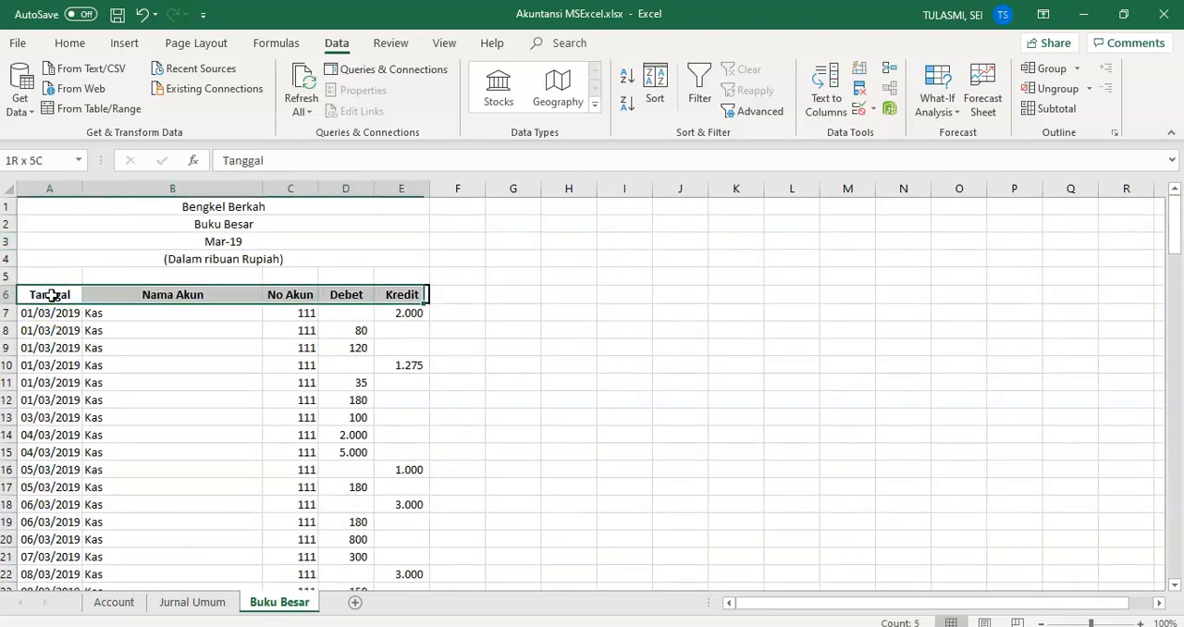
key("ctrl+shift+Down")
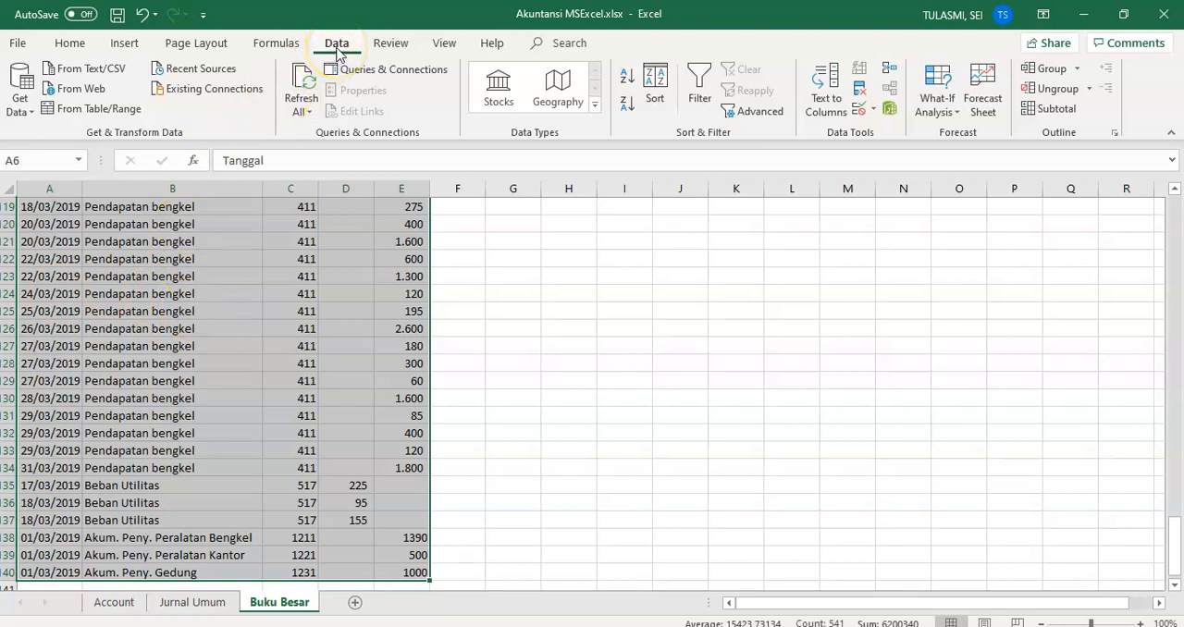
left_click(1061, 111)
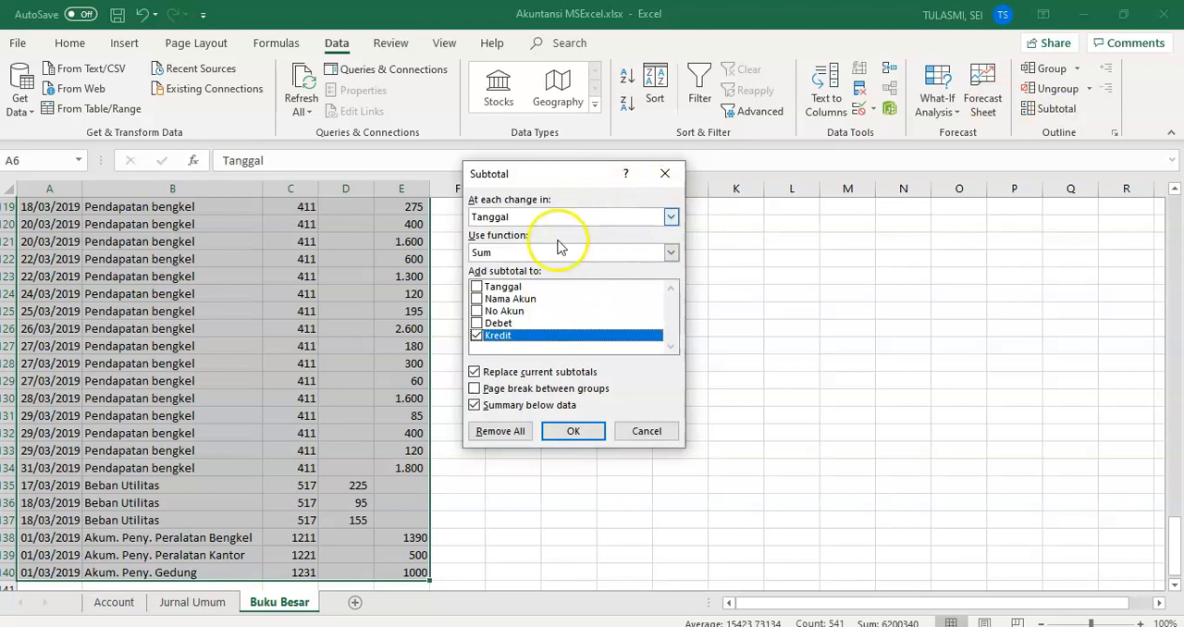
left_click(671, 218)
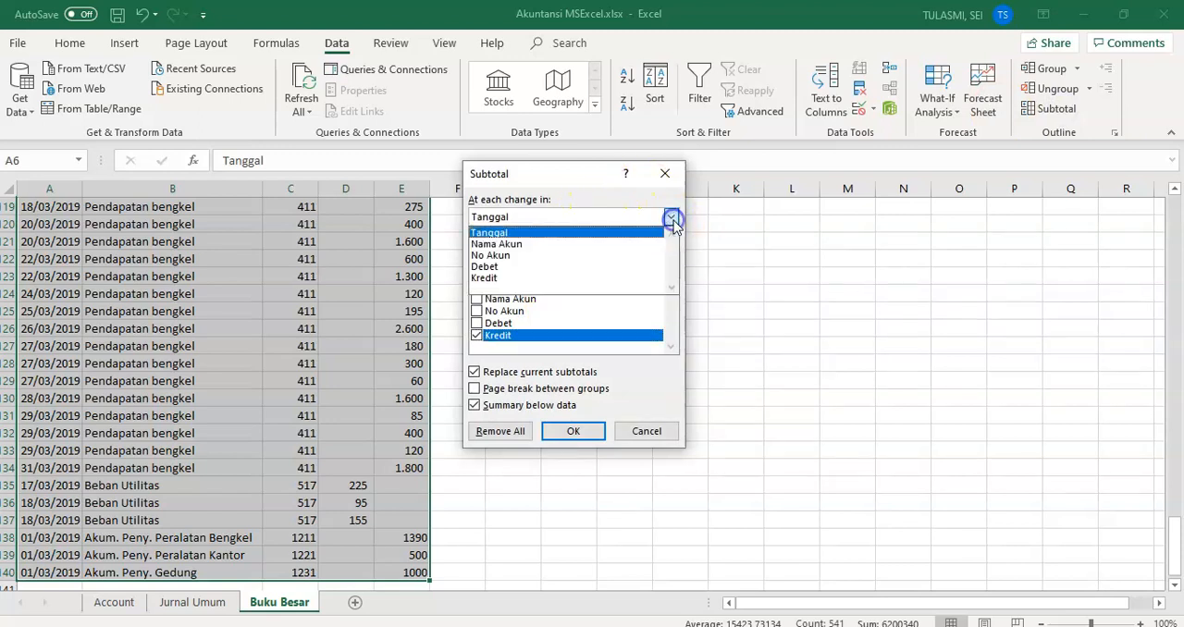
left_click(507, 244)
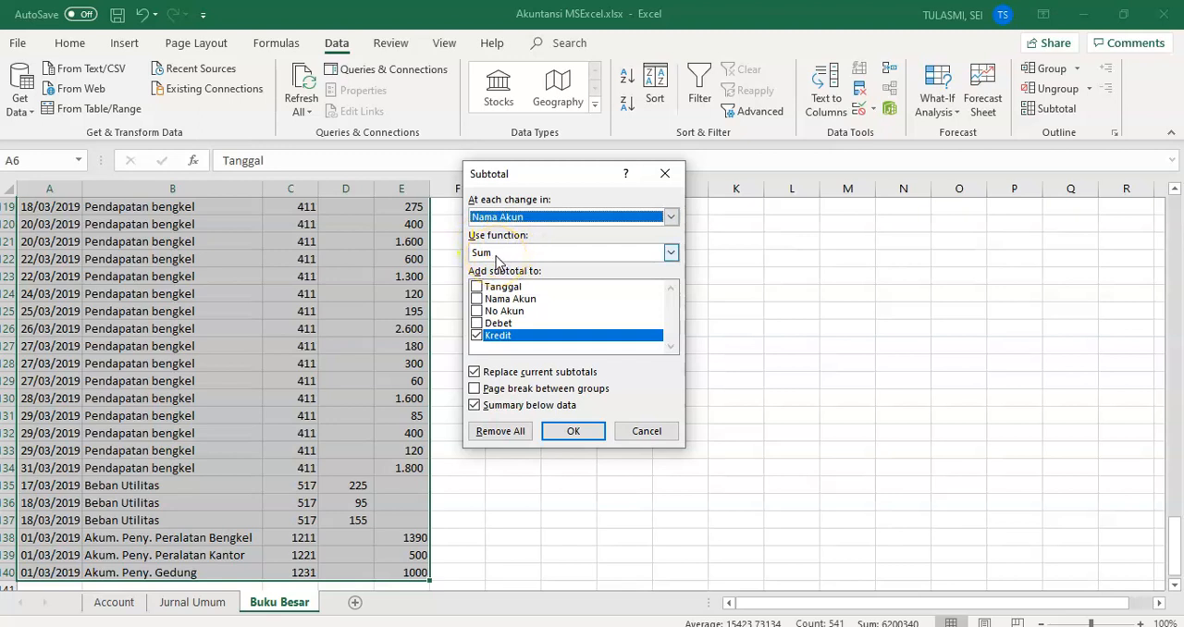
left_click(476, 323)
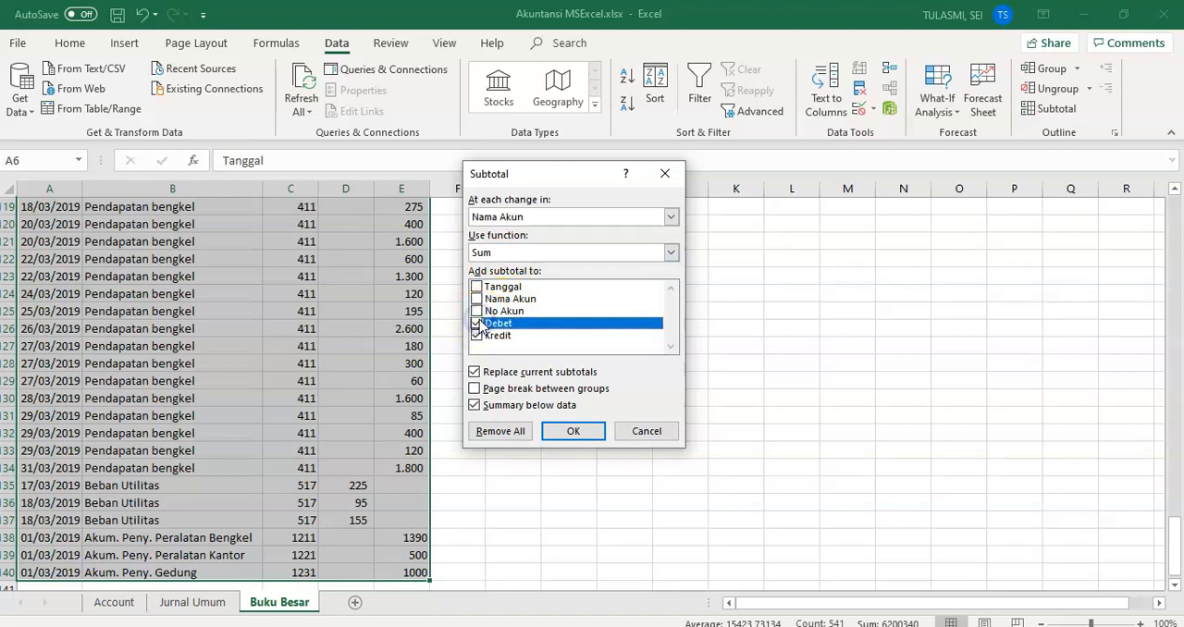
left_click(476, 335)
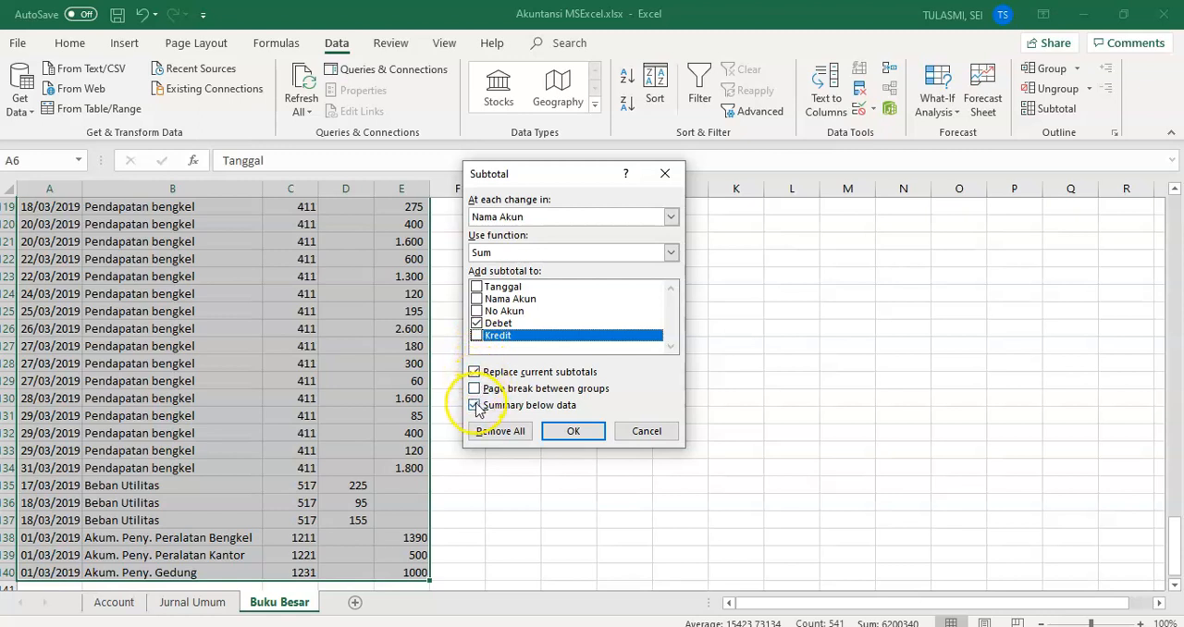
left_click(476, 335)
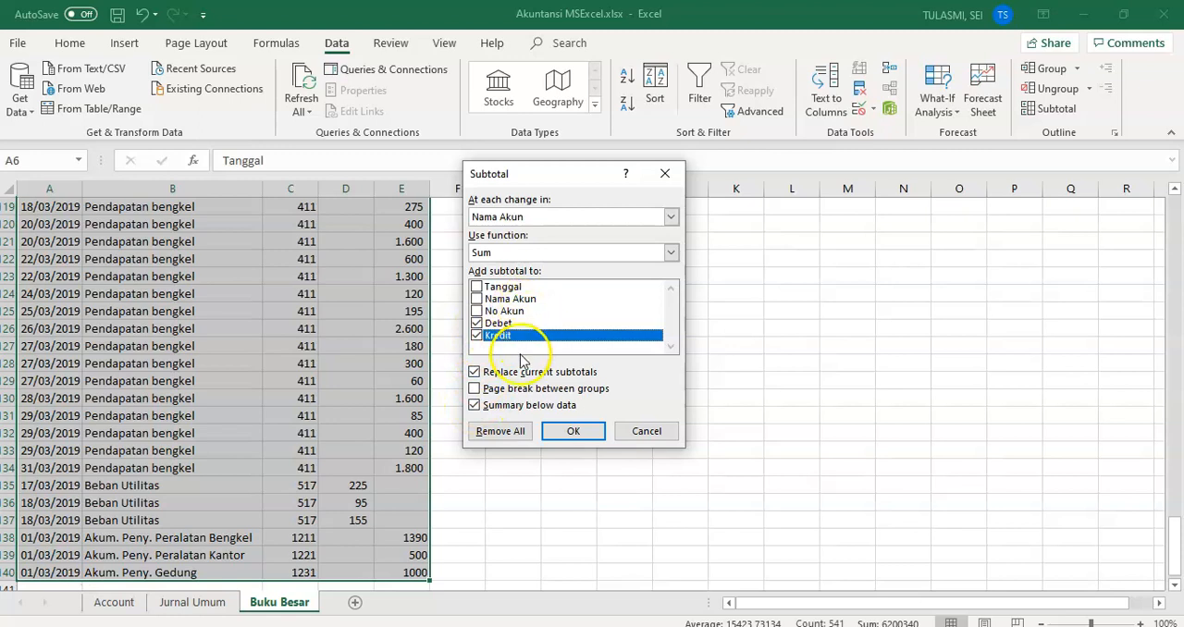
left_click(573, 431)
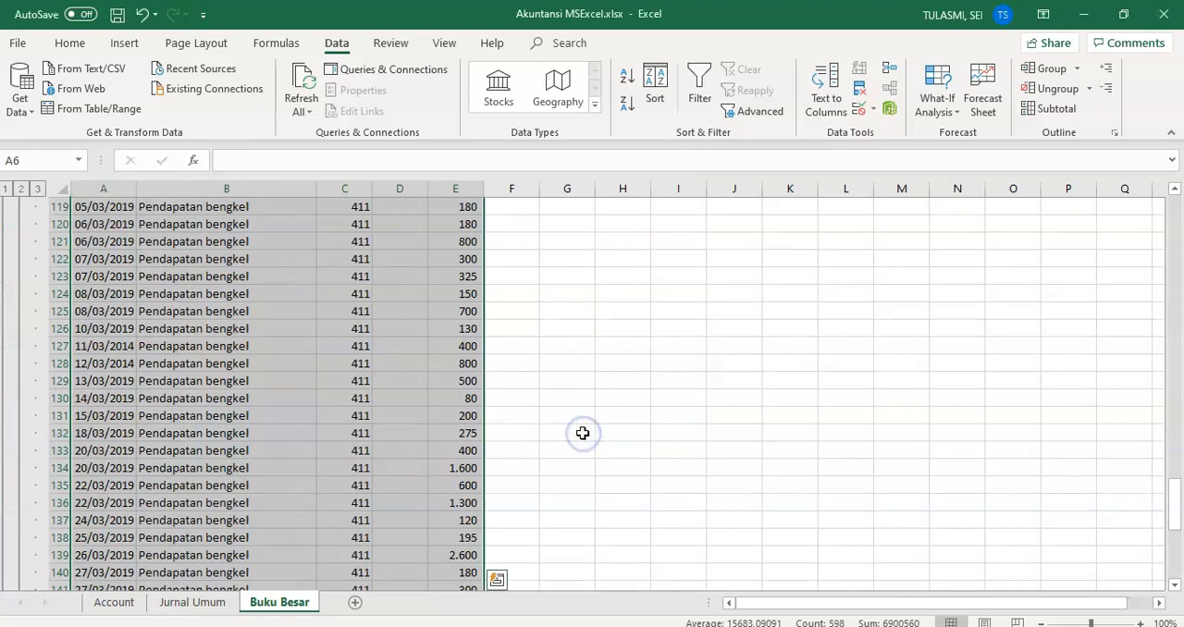
Step: Examine the subtotal rows inserted beneath the Kas, Piutang, Asuransi Dibayar dimuka and Perlengkapan entries
left_click(1086, 443)
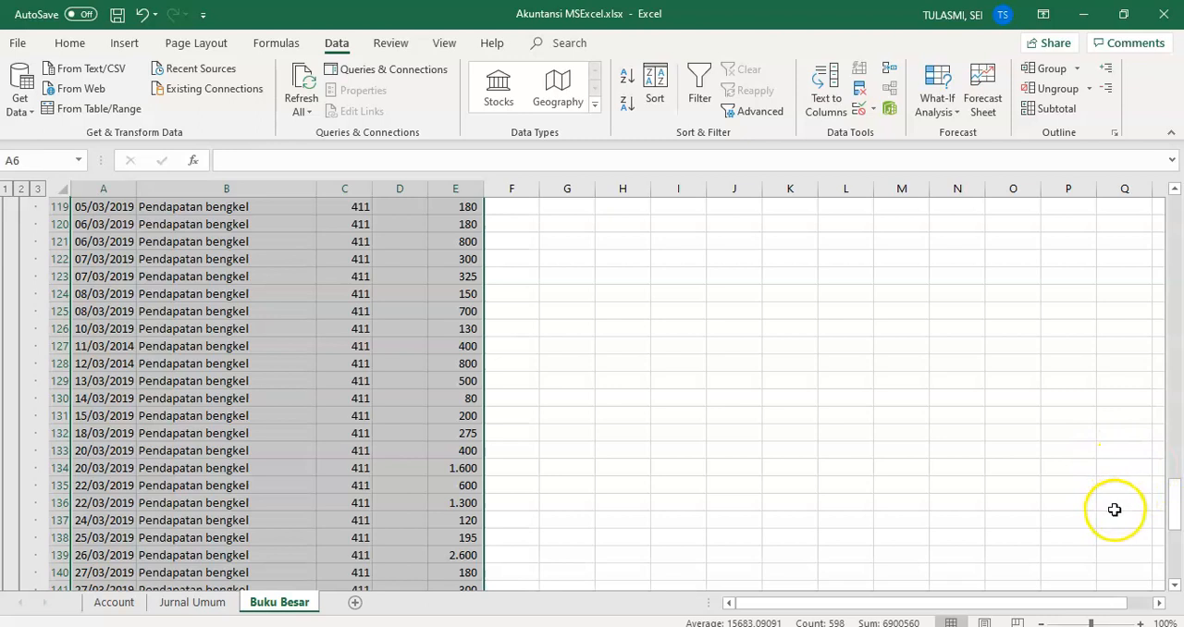
left_click_drag(1177, 504, 1178, 344)
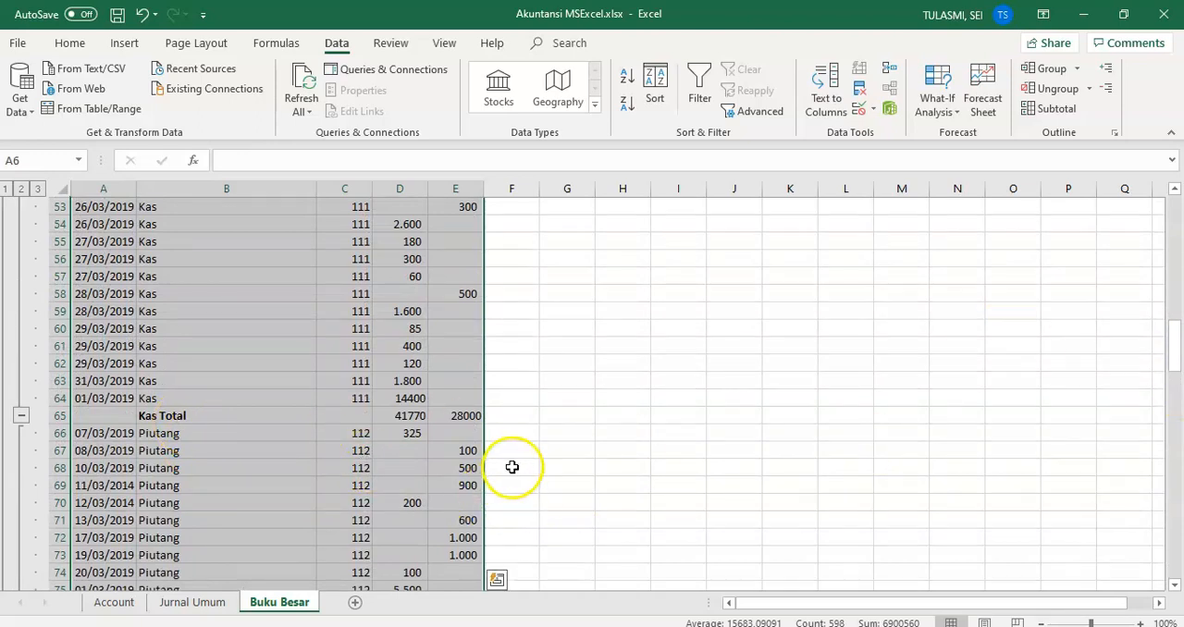
left_click_drag(1174, 331, 1176, 365)
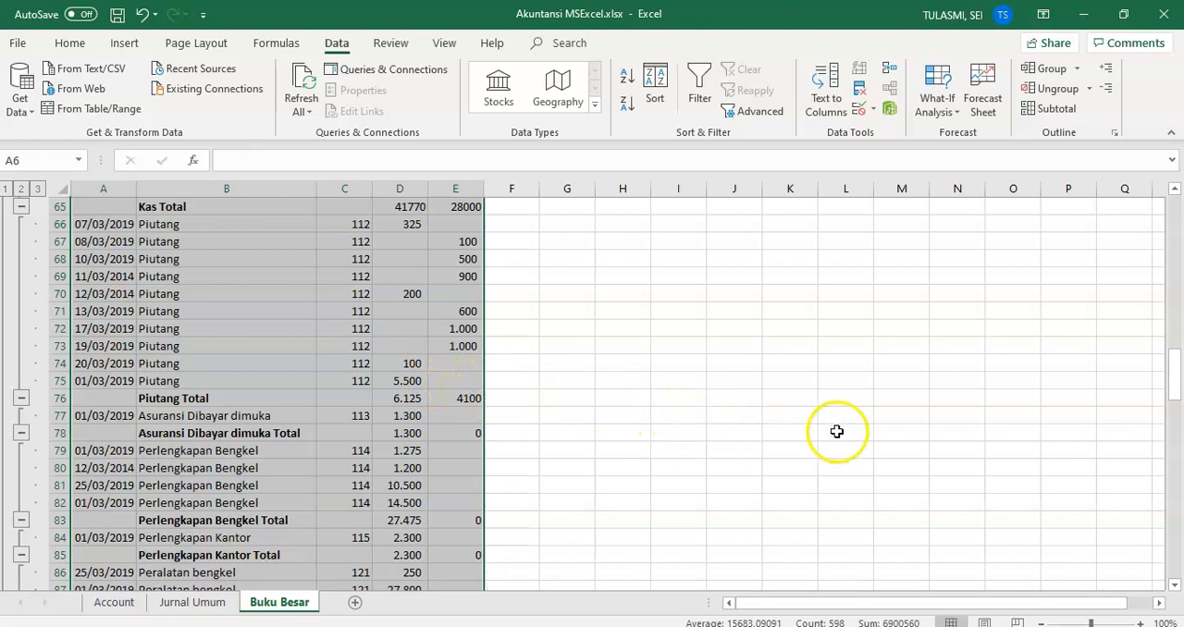
left_click_drag(1176, 372, 1175, 212)
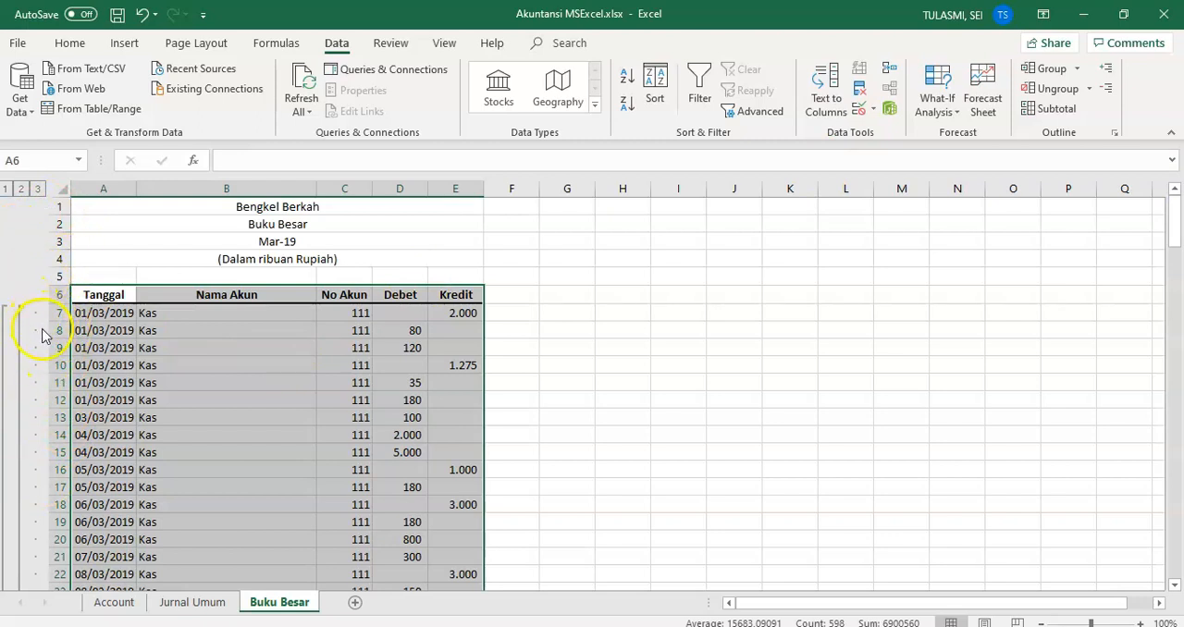
Step: Compare the three outline levels of the subtotalled ledger: grand total only, totals per account, and all individual entries
left_click(7, 189)
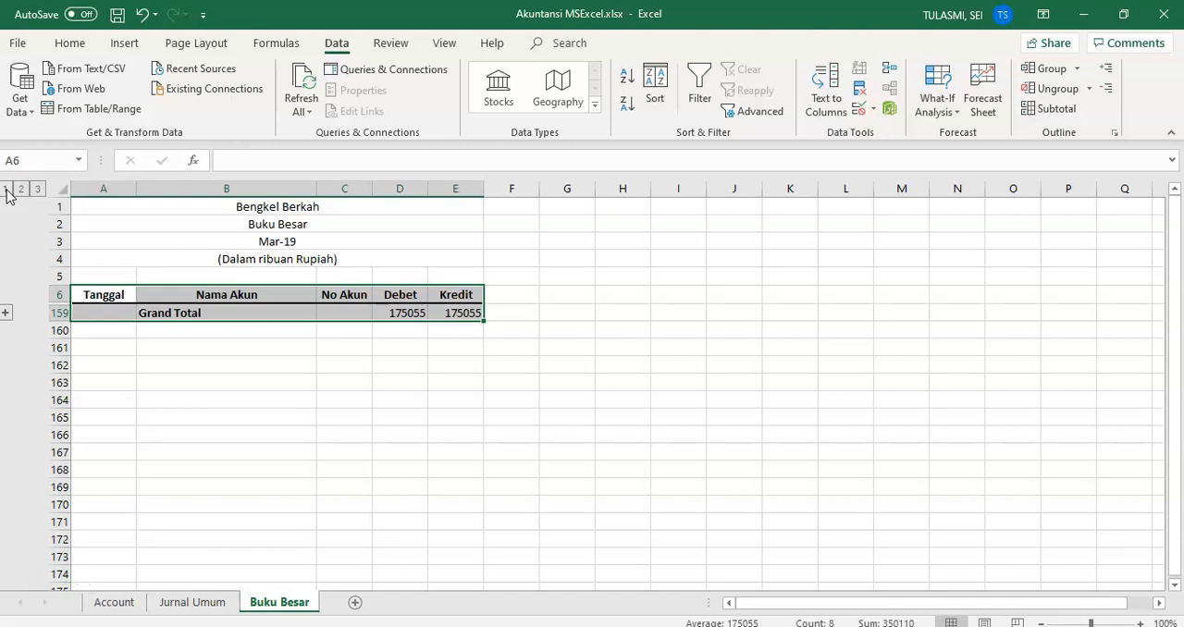
left_click(21, 189)
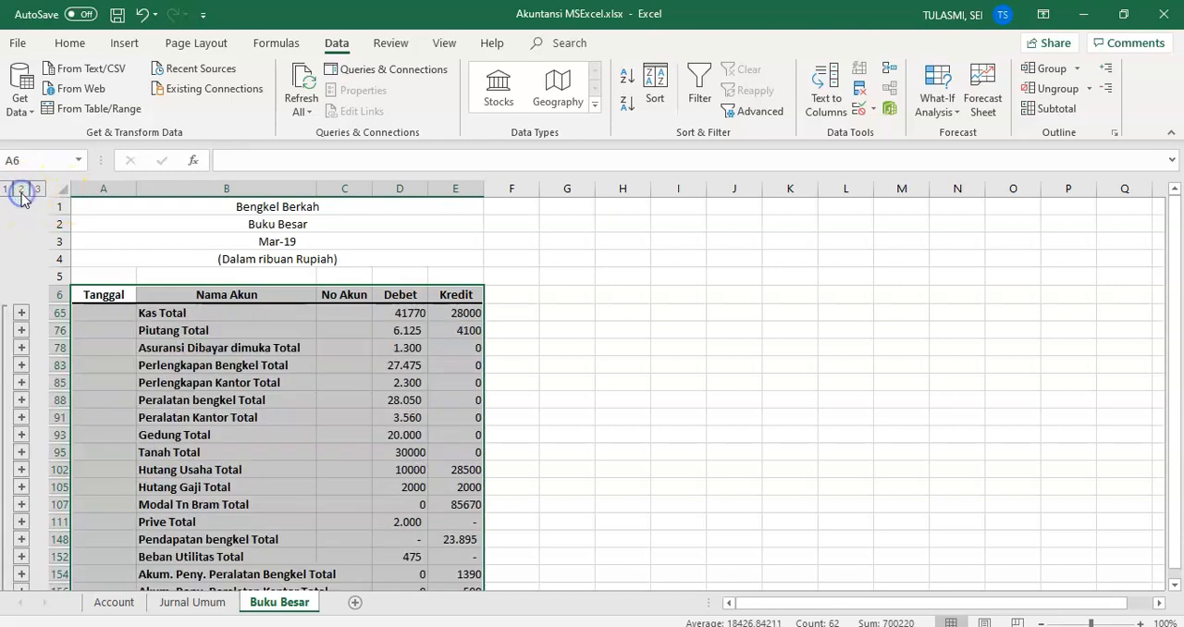
left_click_drag(1175, 310, 1171, 374)
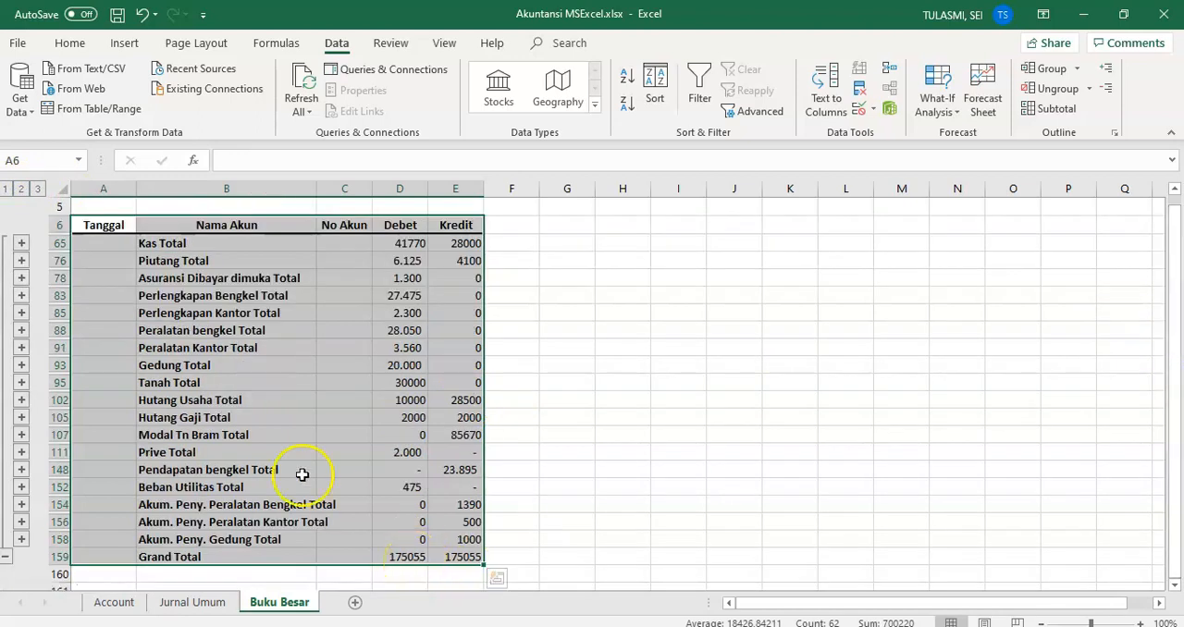
left_click(37, 189)
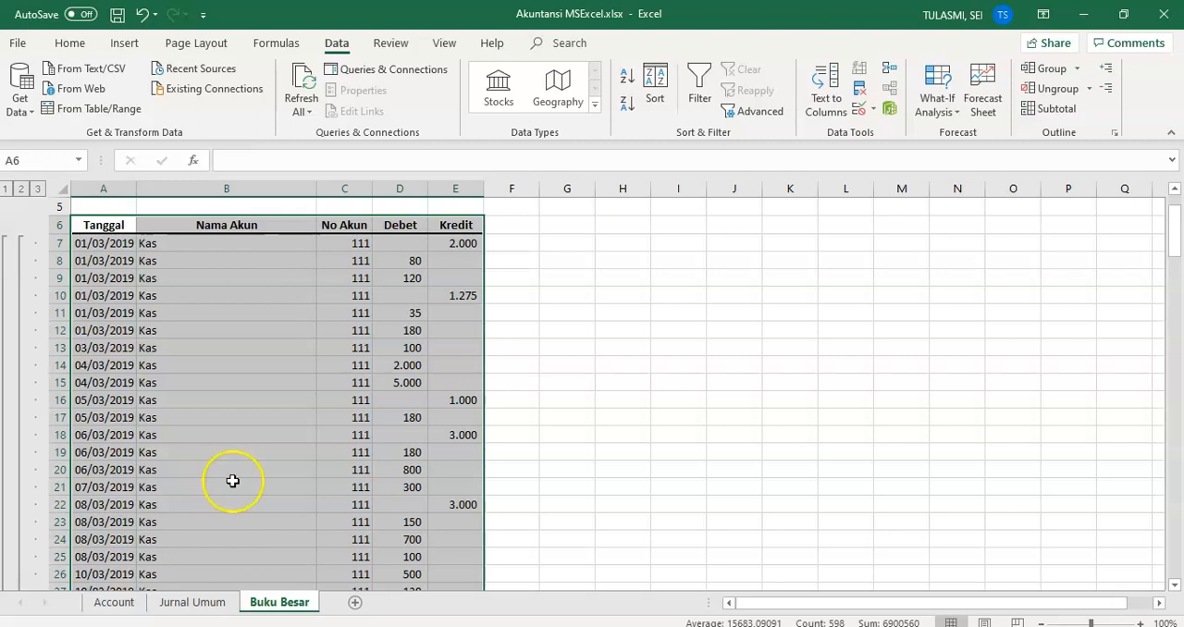
left_click(233, 479)
left_click_drag(1177, 237, 1174, 438)
left_click_drag(1175, 447, 1178, 546)
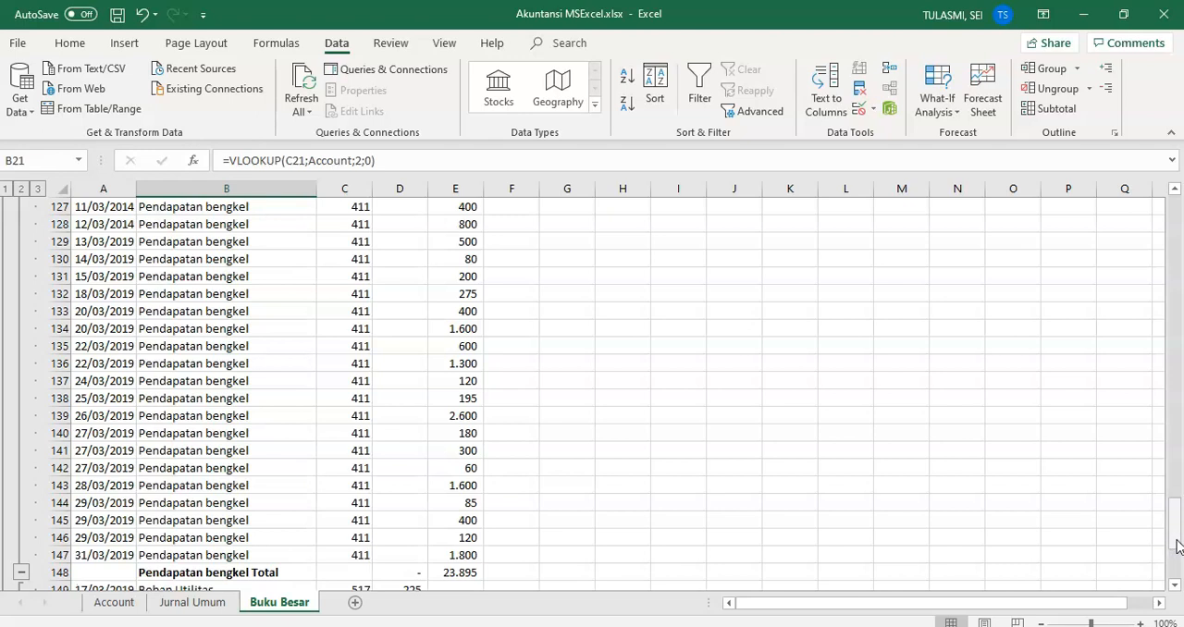
Step: Collapse the ledger outline to level 2, leaving only the account totals and the grand total on display
left_click(20, 190)
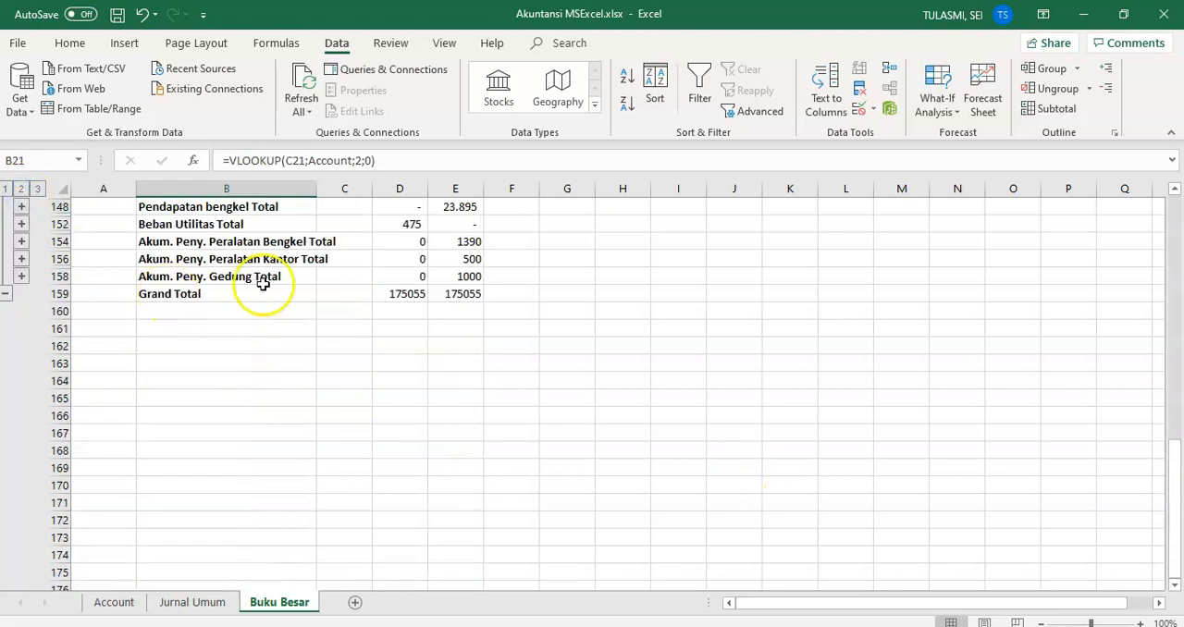
left_click_drag(1172, 547, 1174, 442)
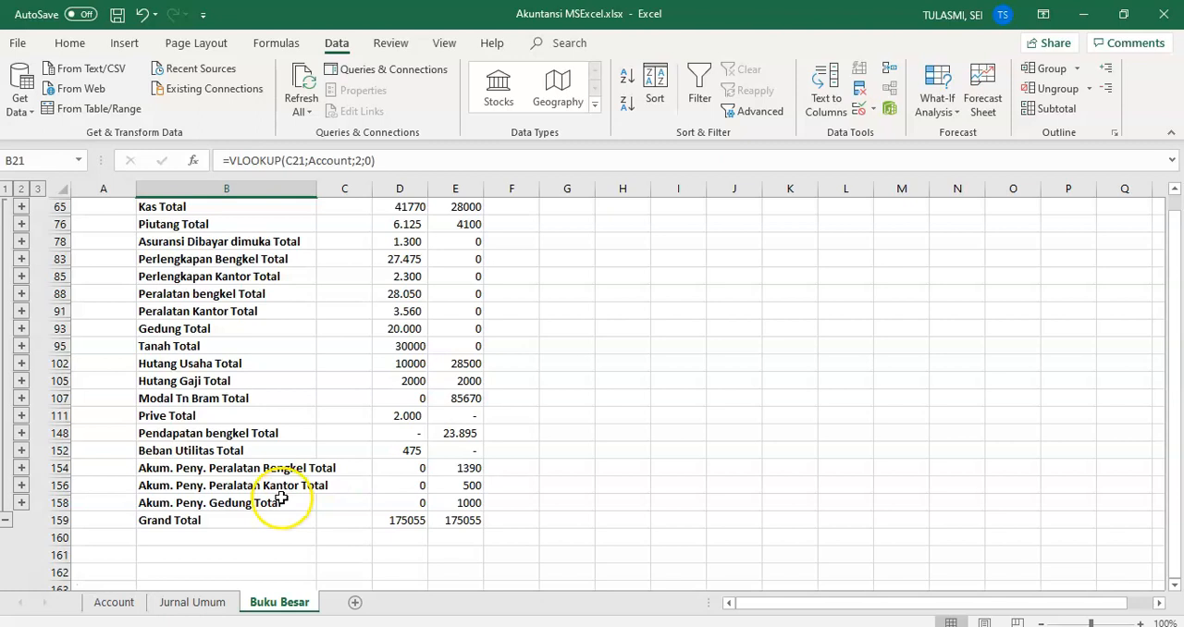
left_click(238, 508)
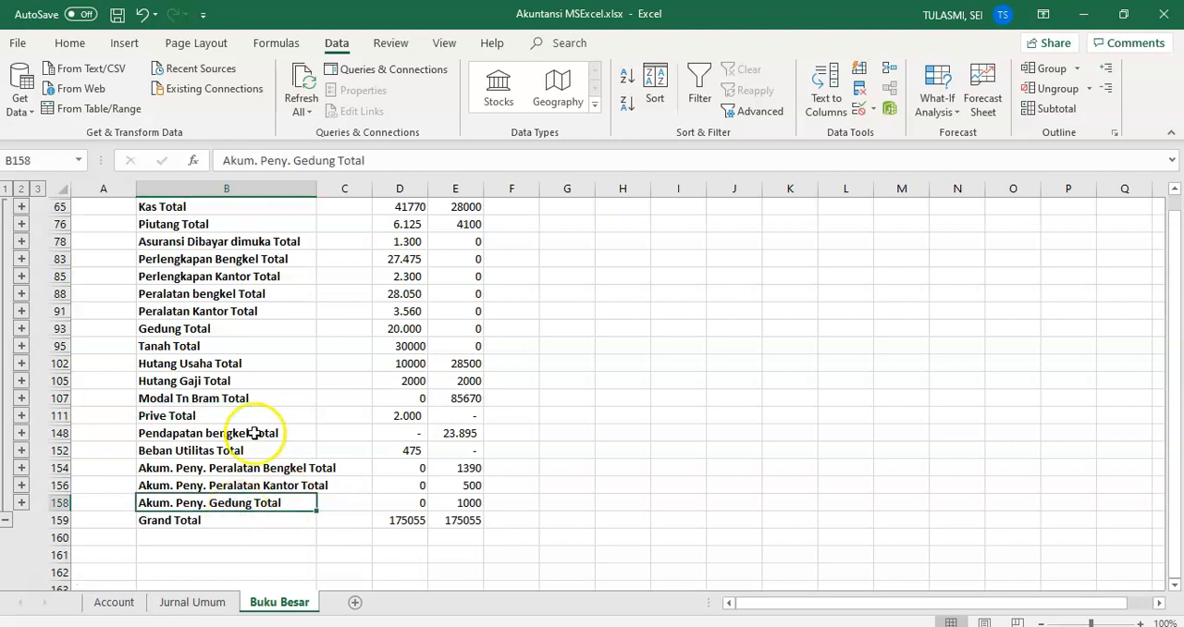
left_click_drag(1178, 373, 1177, 368)
Step: Copy only the account total rows, from Kas Total in row 65 to Akum. Peny. Gedung Total in row 158, excluding the hidden detail rows
left_click(56, 242)
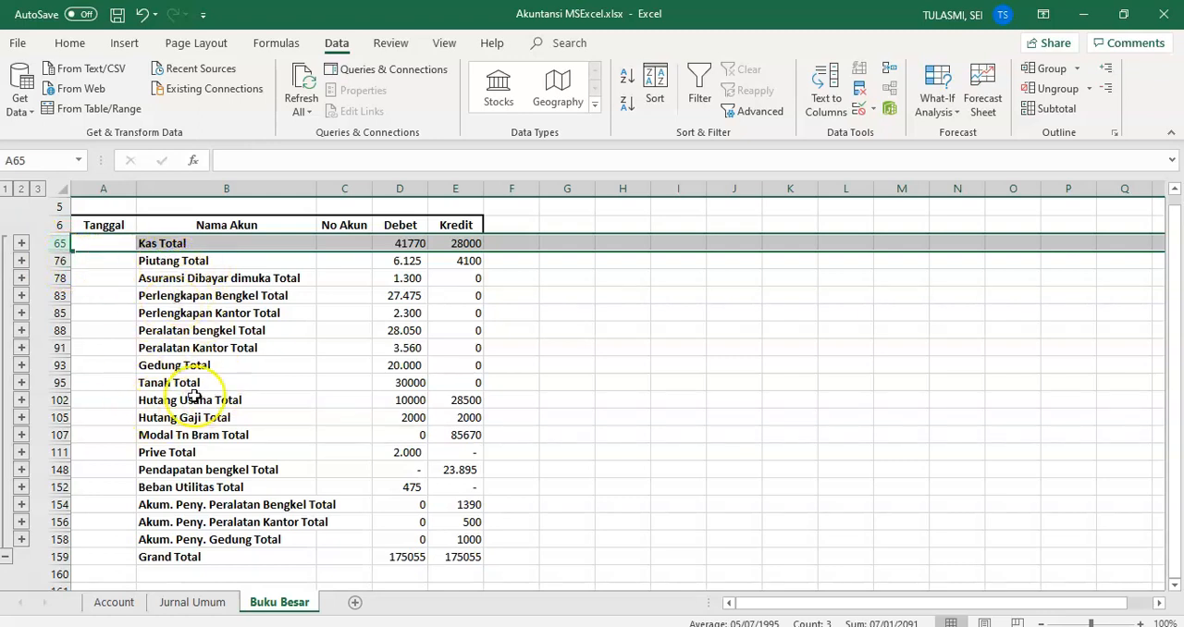
left_click(58, 261, "ctrl")
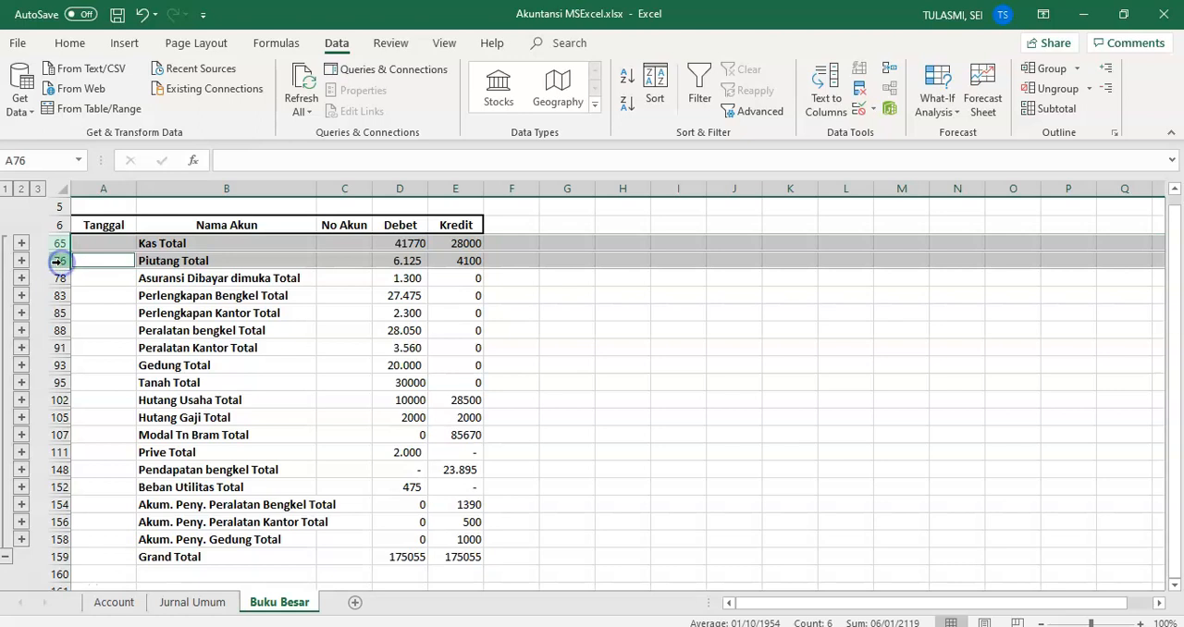
left_click(57, 277, "ctrl")
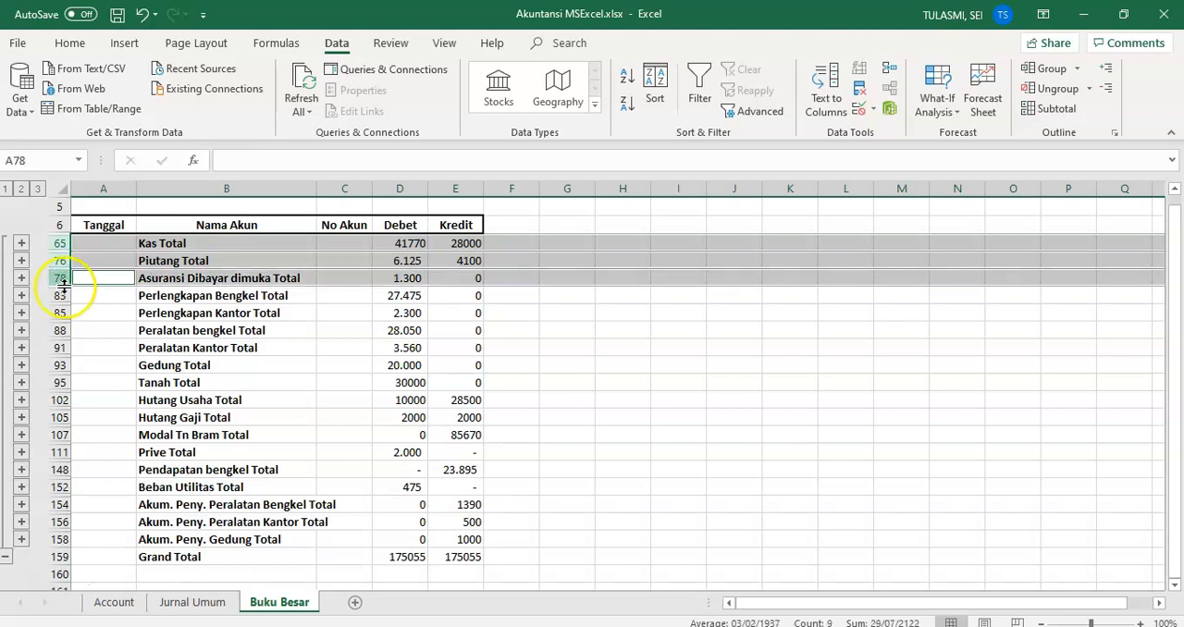
left_click(58, 295, "ctrl")
left_click(57, 312, "ctrl")
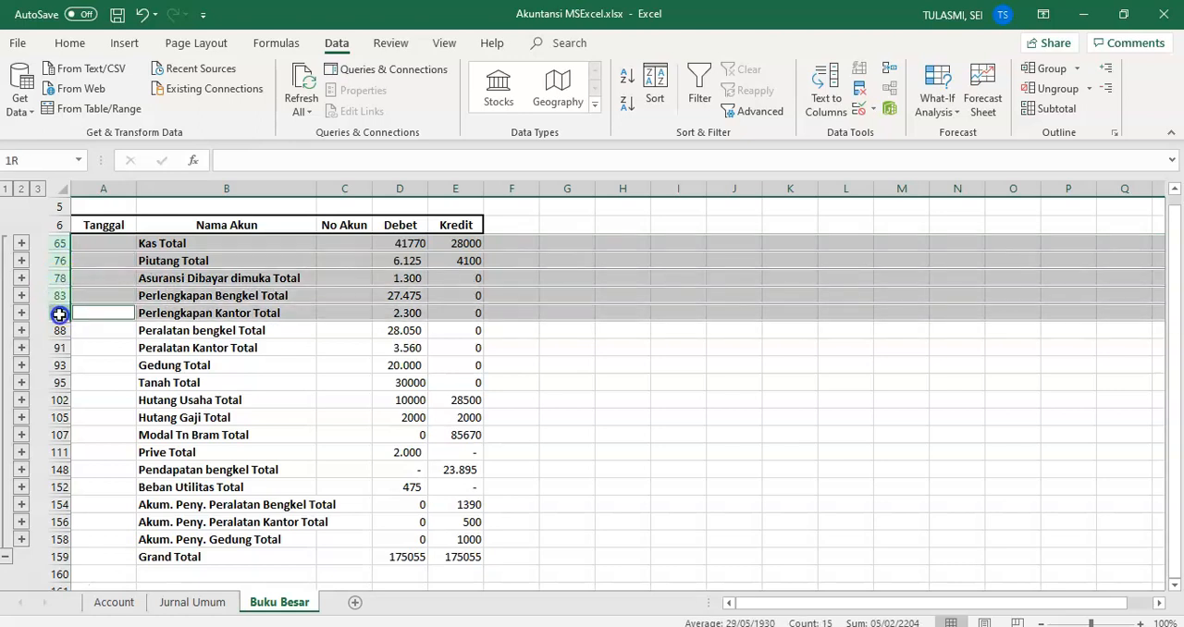
left_click(56, 331, "ctrl")
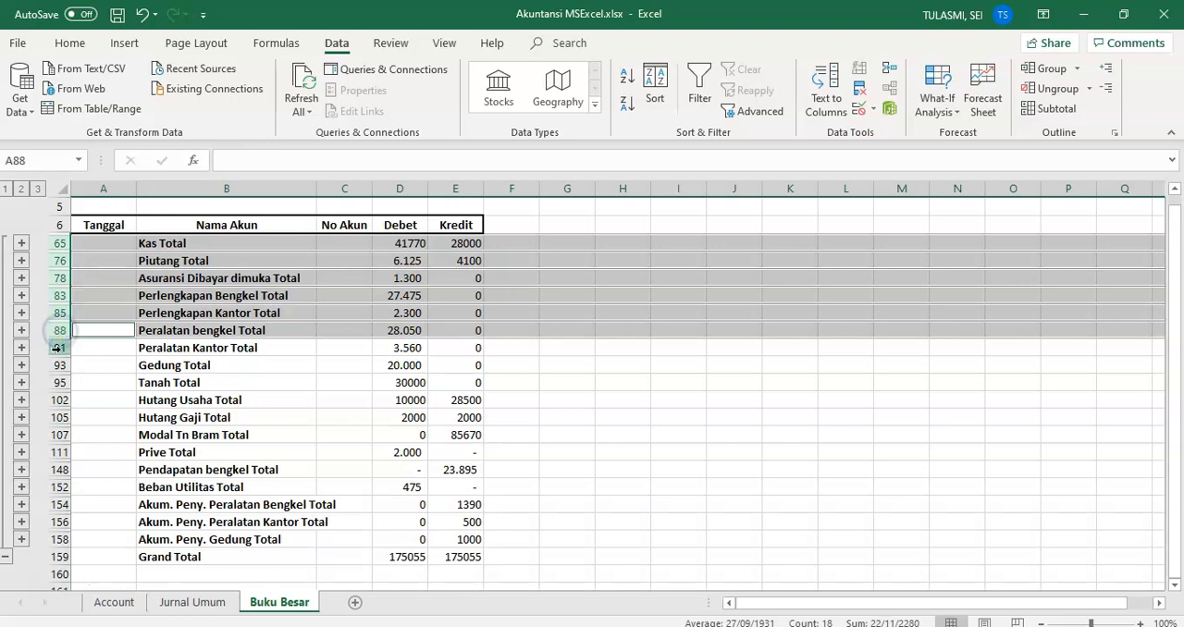
left_click(57, 348, "ctrl")
left_click(58, 365, "ctrl")
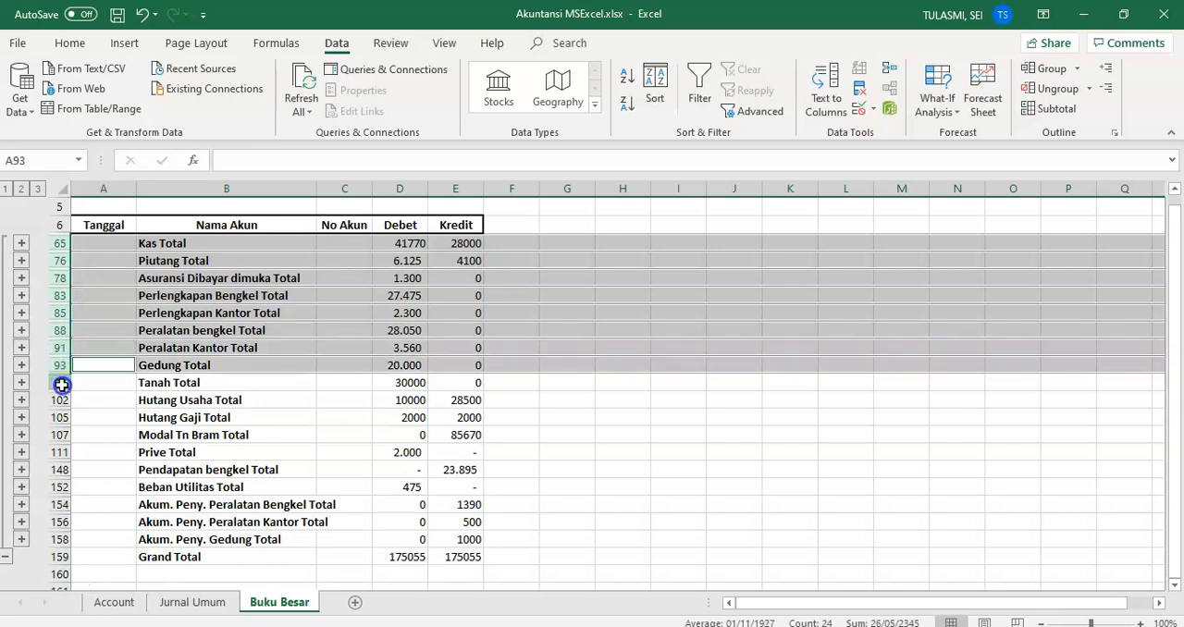
left_click(58, 382, "ctrl")
left_click(57, 400, "ctrl")
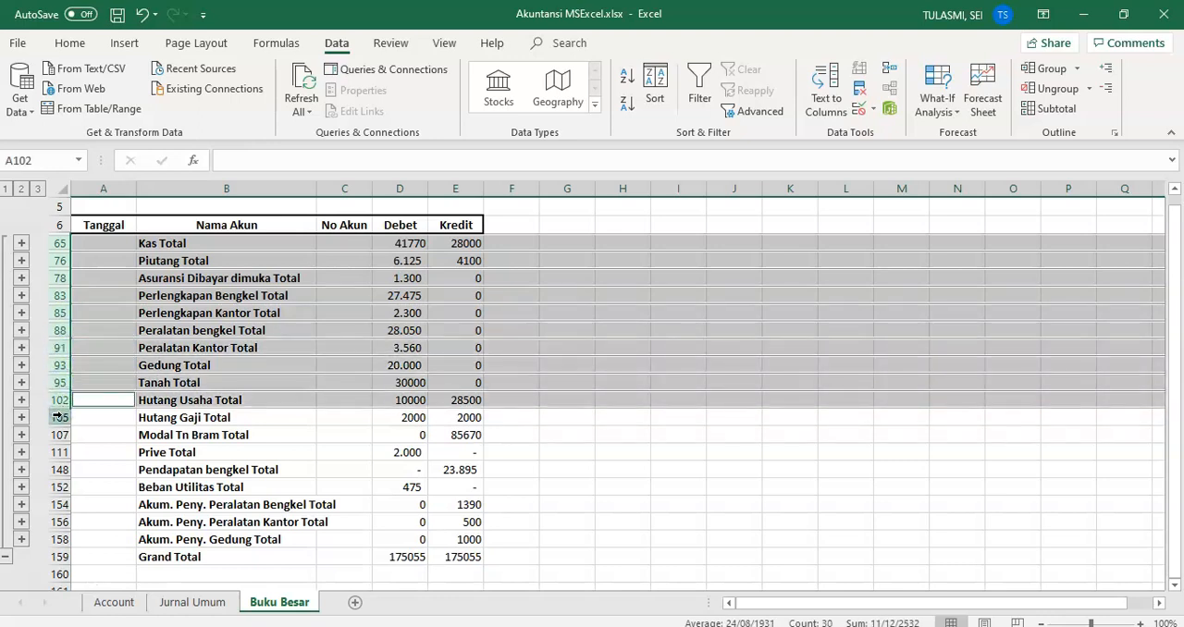
left_click(57, 417, "ctrl")
left_click(58, 434, "ctrl")
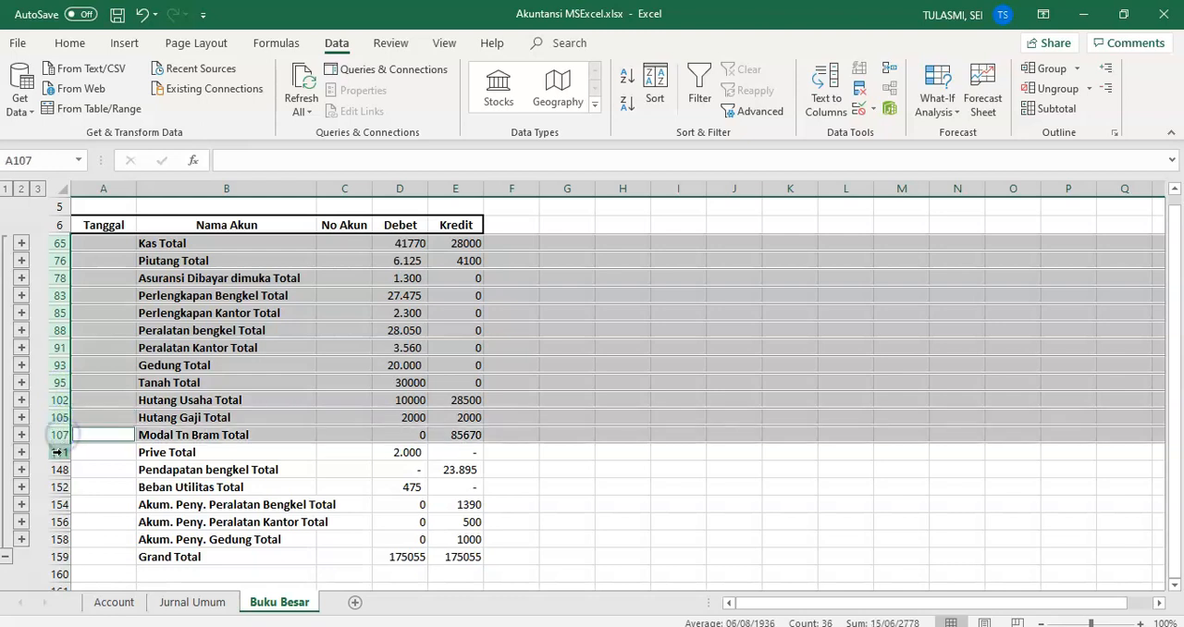
left_click(58, 453, "ctrl")
left_click(57, 470, "ctrl")
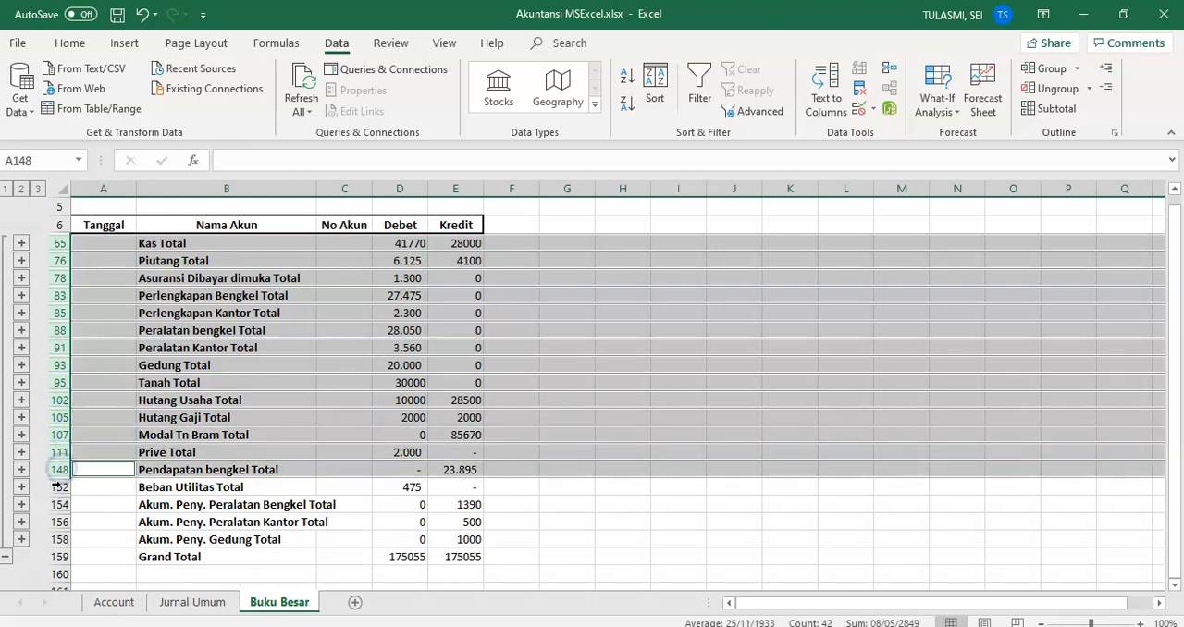
left_click(57, 487, "ctrl")
left_click(57, 504, "ctrl")
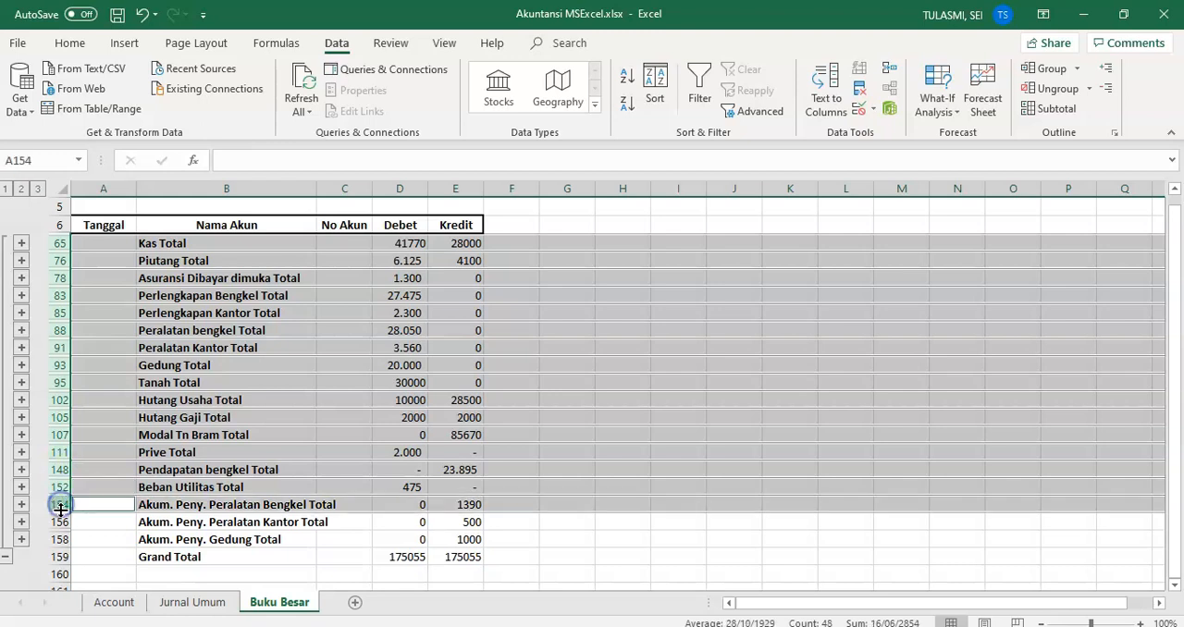
left_click(57, 522, "ctrl")
left_click(58, 539, "ctrl")
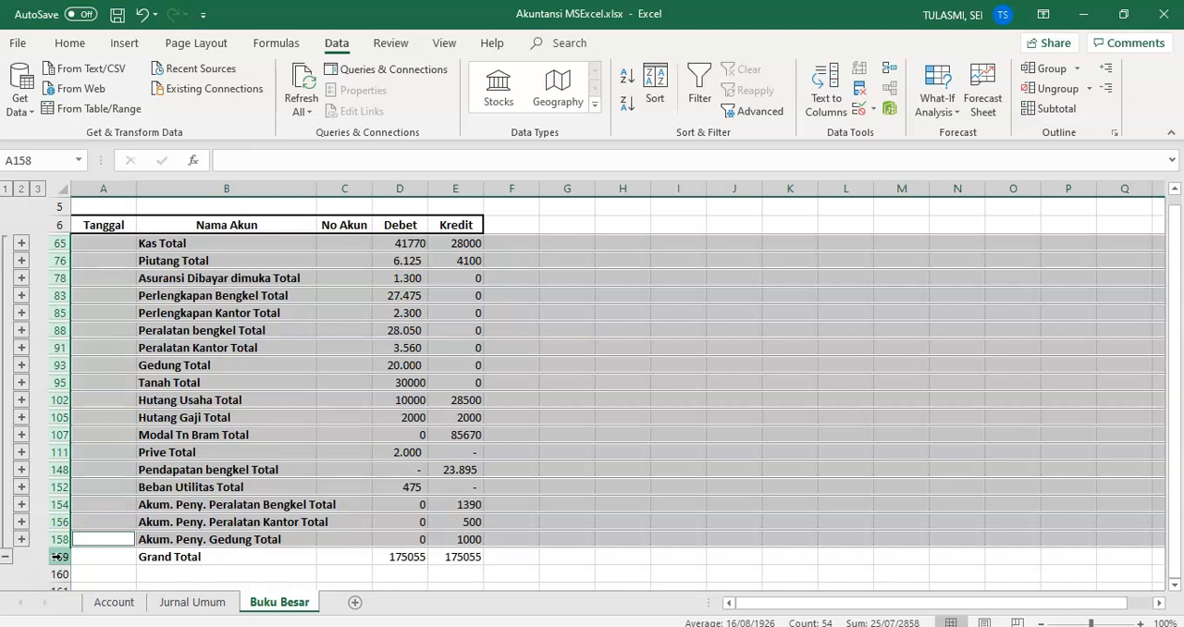
right_click(260, 417)
mouse_move(328, 239)
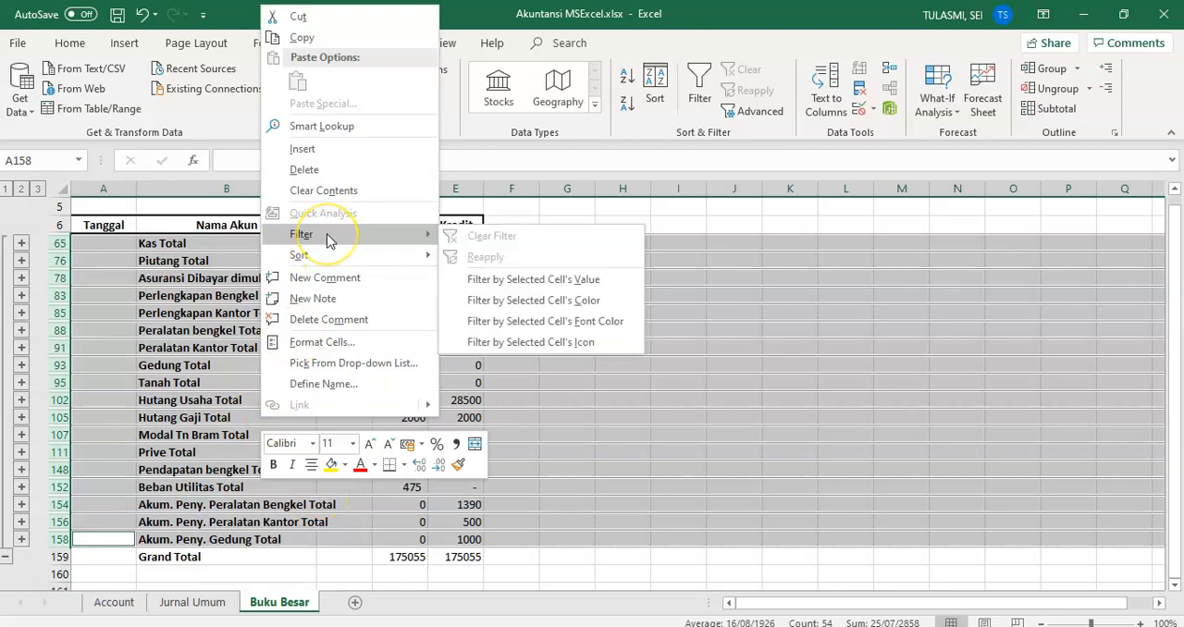
left_click(348, 37)
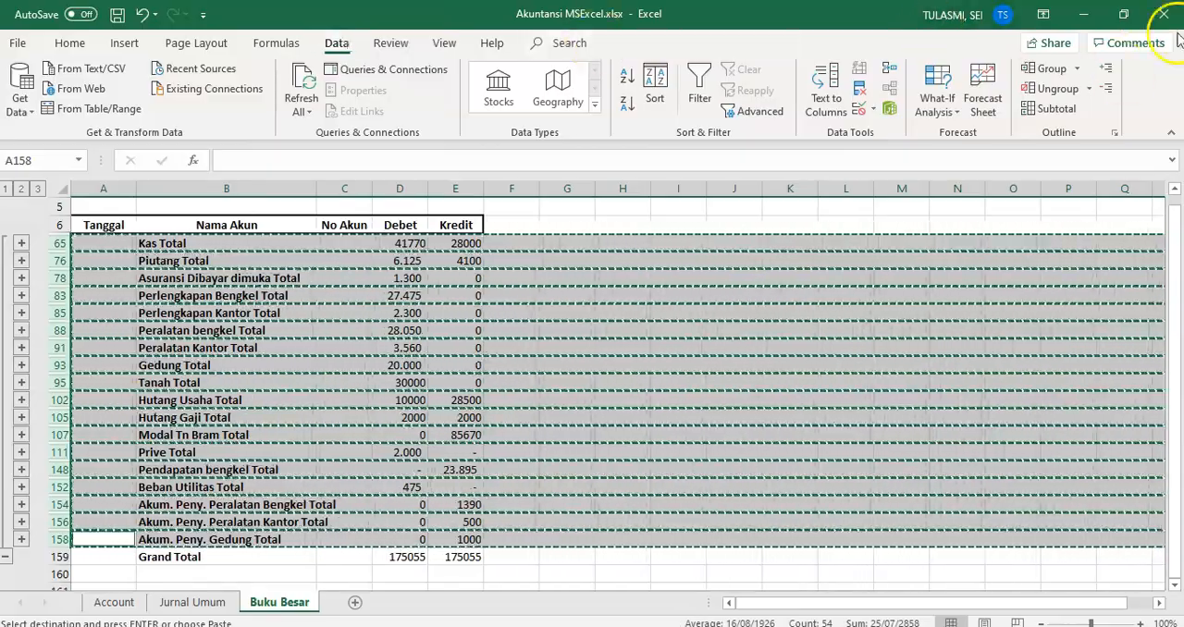
Step: Paste the copied account total rows below the Grand Total, starting at cell A165
left_click_drag(1173, 276, 1175, 334)
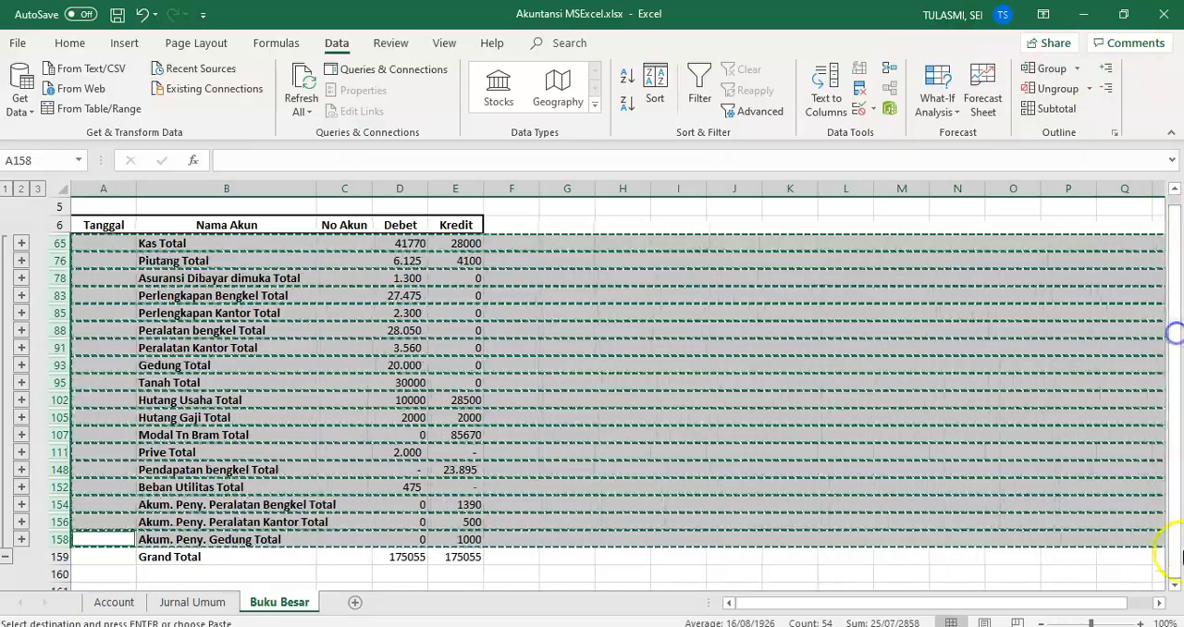
left_click(1175, 586)
left_click(1176, 585)
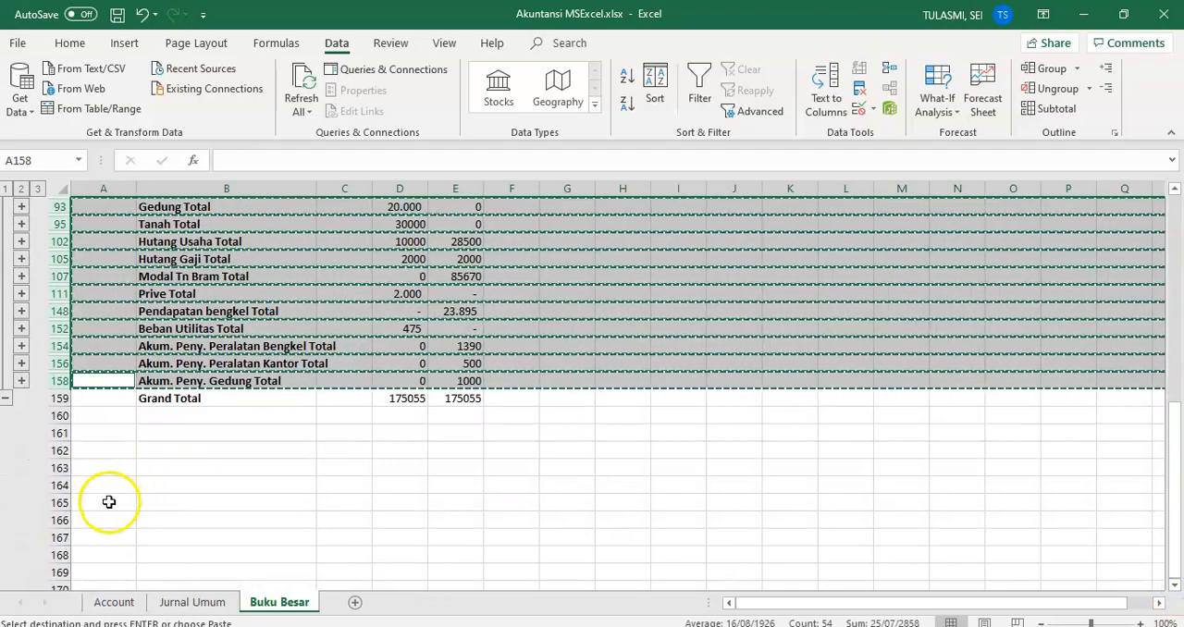
left_click(110, 502)
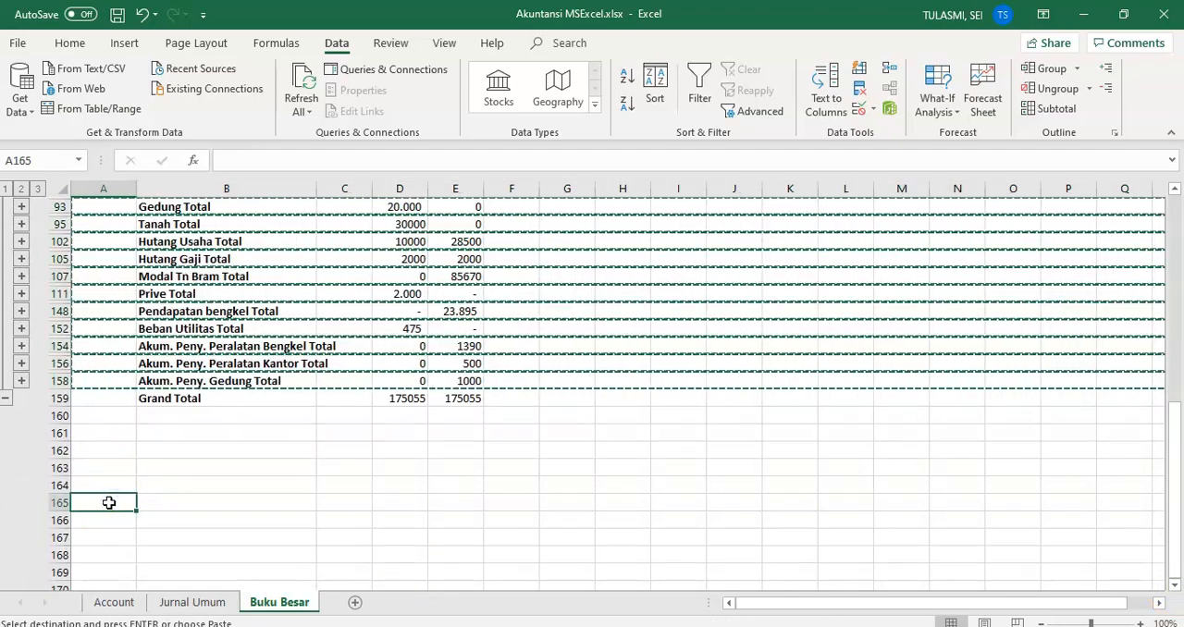
key("ctrl+v")
left_click(282, 560)
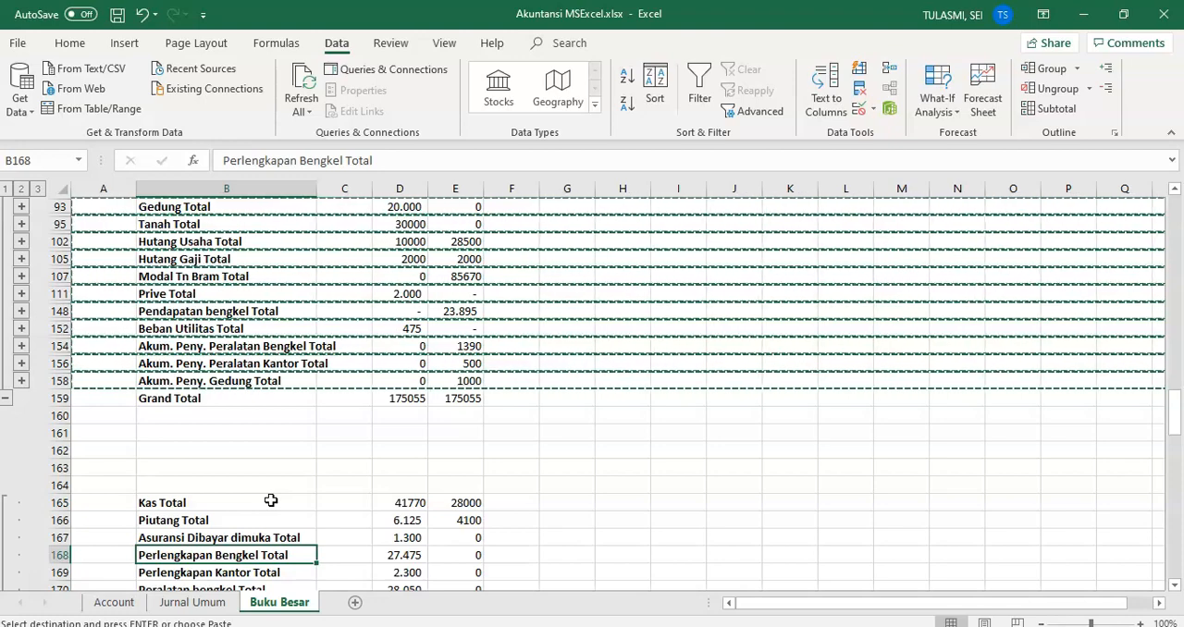
Step: Remove the word Total from the pasted labels in B165 and B166, leaving Kas and Piutang
double_click(234, 504)
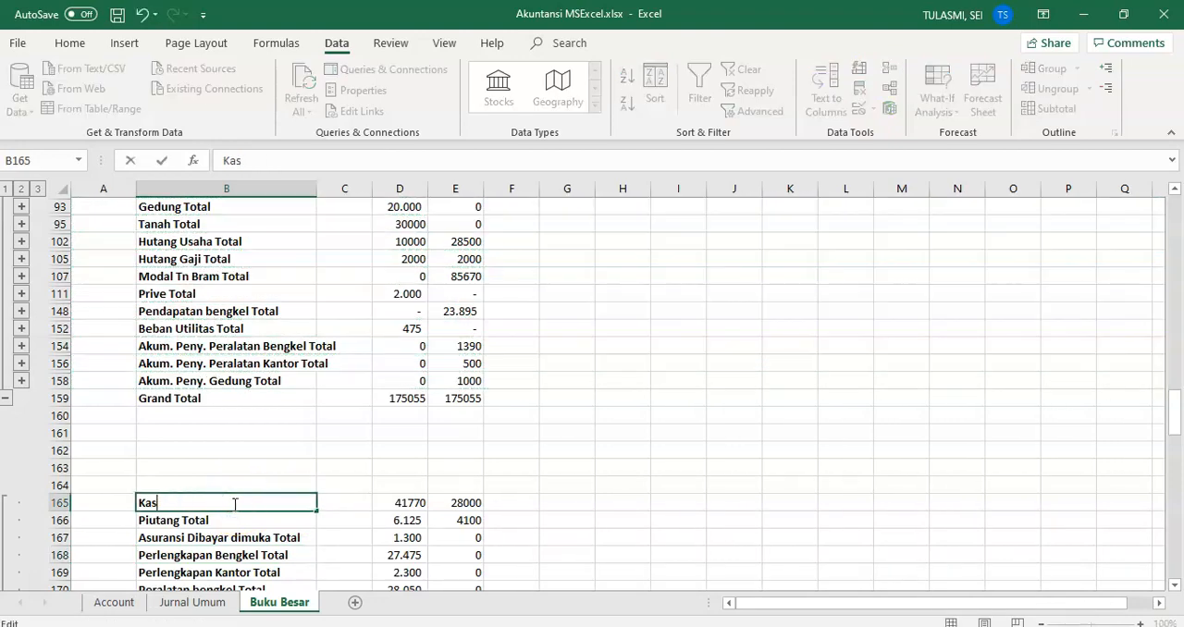
left_click(232, 520)
double_click(231, 520)
key("BackSpace")
key("BackSpace")
key("BackSpace")
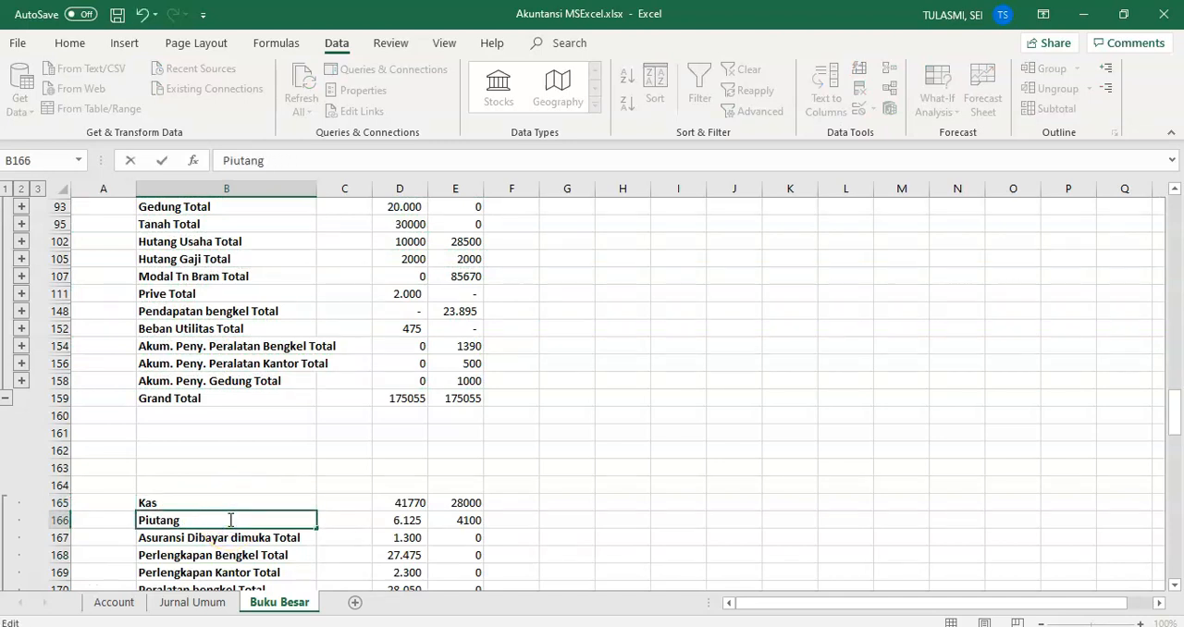
Step: Shorten the labels in B167 to B169 to Asuransi Dibayar dimuka, Perlengkapan Bengkel and Perlengkapan Kantor
left_click(294, 540)
double_click(298, 539)
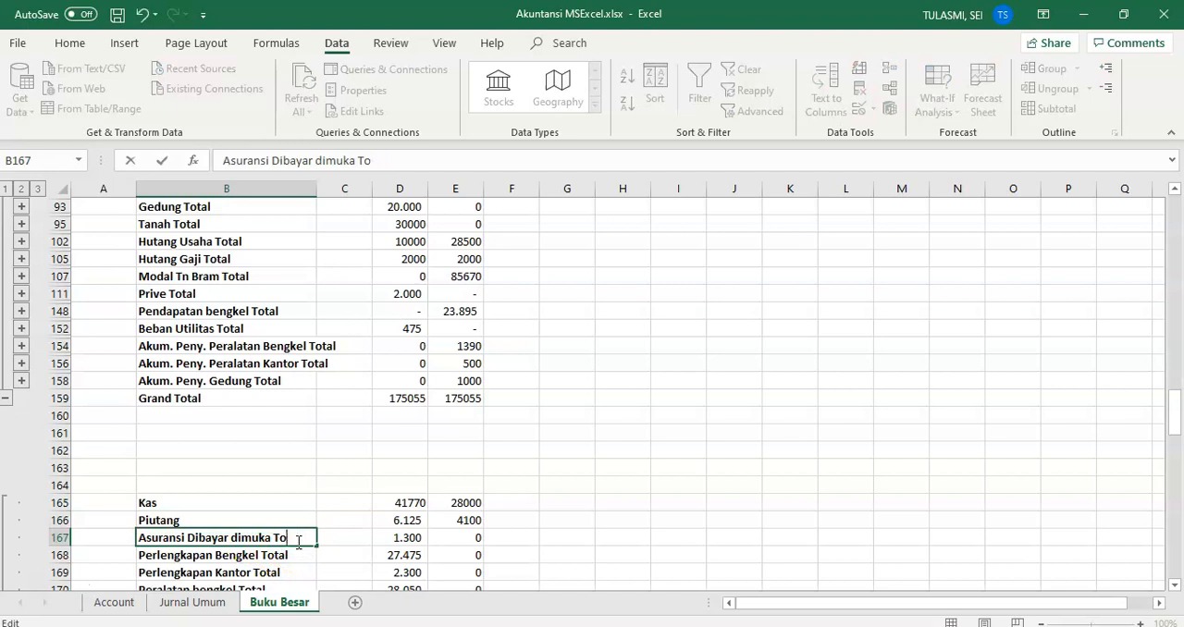
left_click(294, 550)
double_click(296, 553)
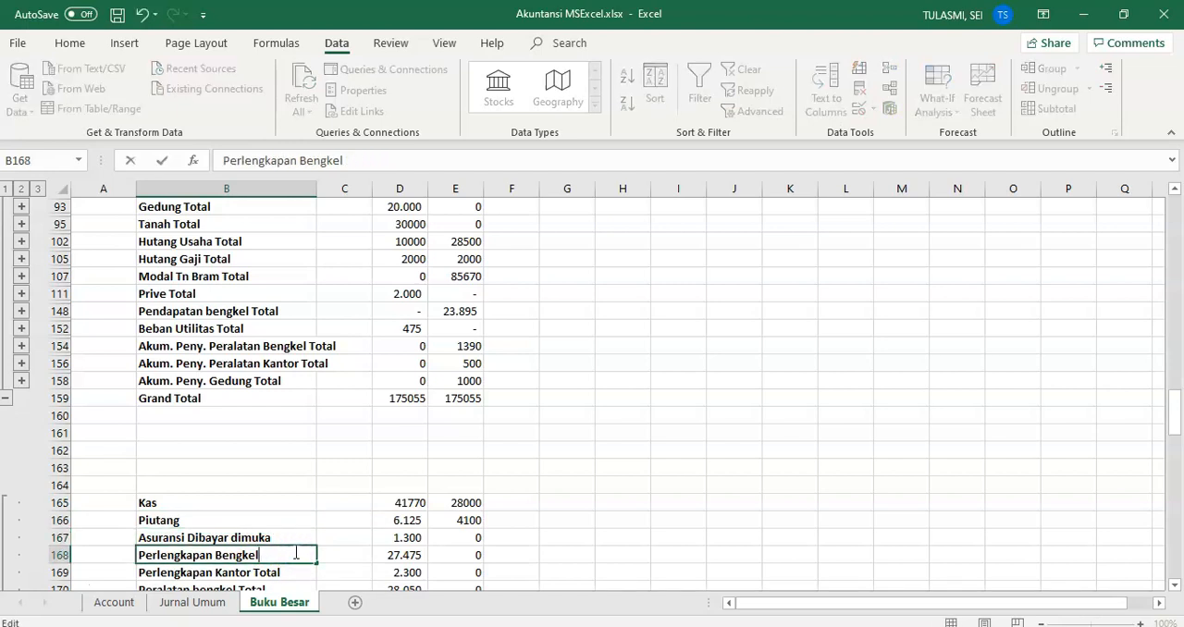
left_click(294, 569)
double_click(290, 574)
key("BackSpace")
key("BackSpace")
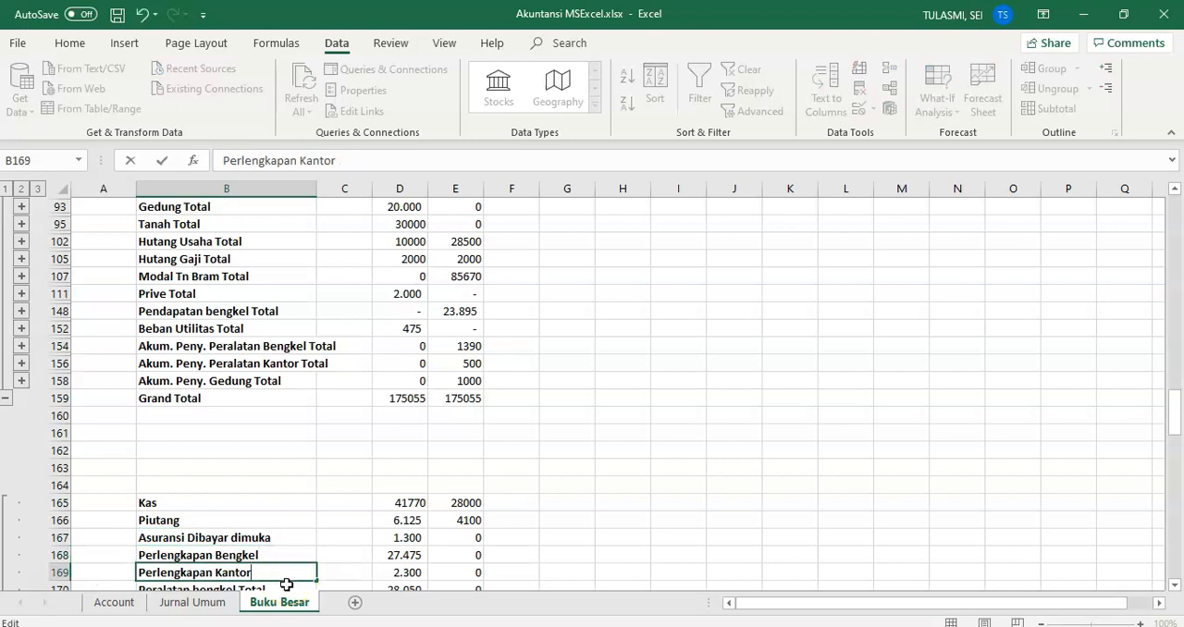
Step: Strip Total from the labels in B170 and B171 so they read Peralatan bengkel and Peralatan Kantor
left_click(287, 585)
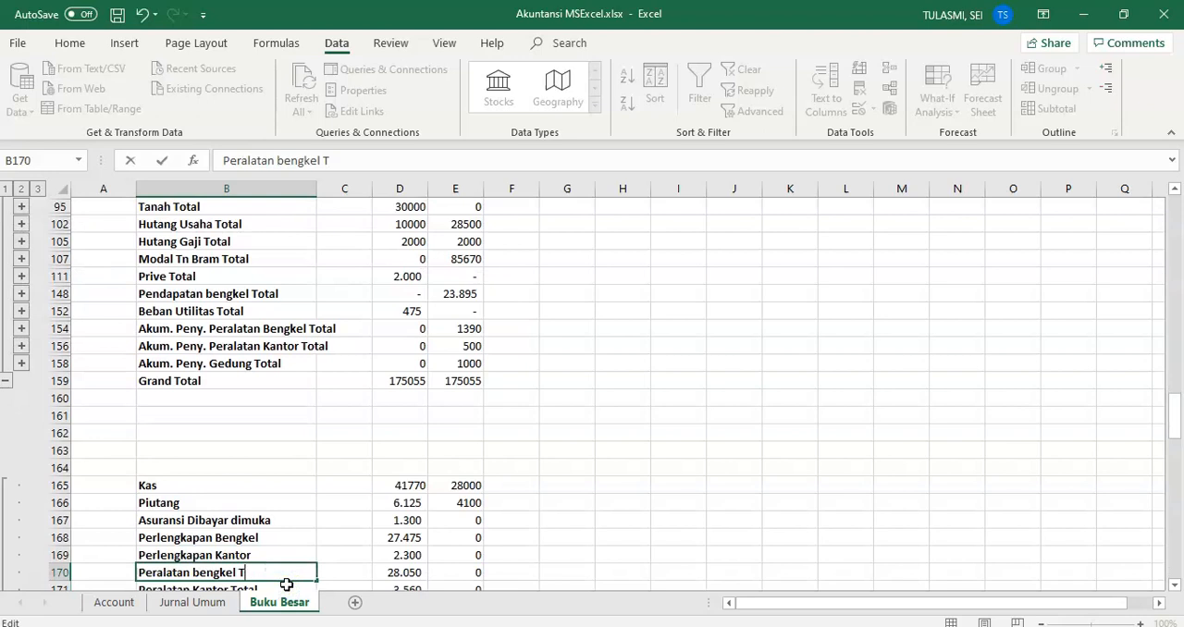
double_click(286, 587)
key("BackSpace")
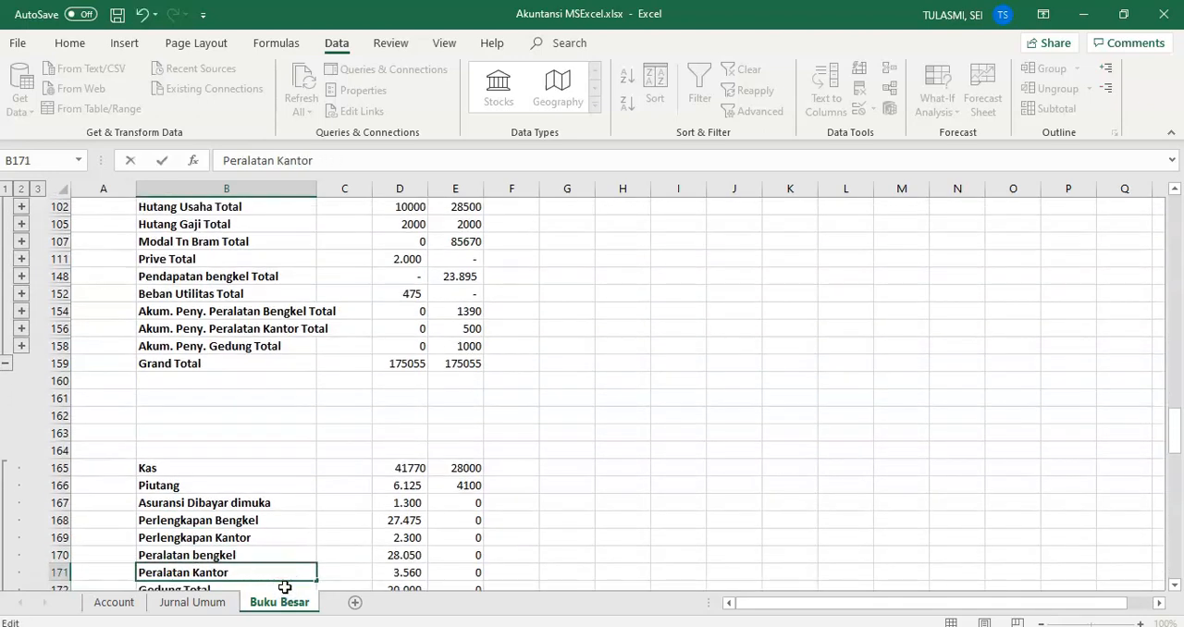
left_click(282, 598)
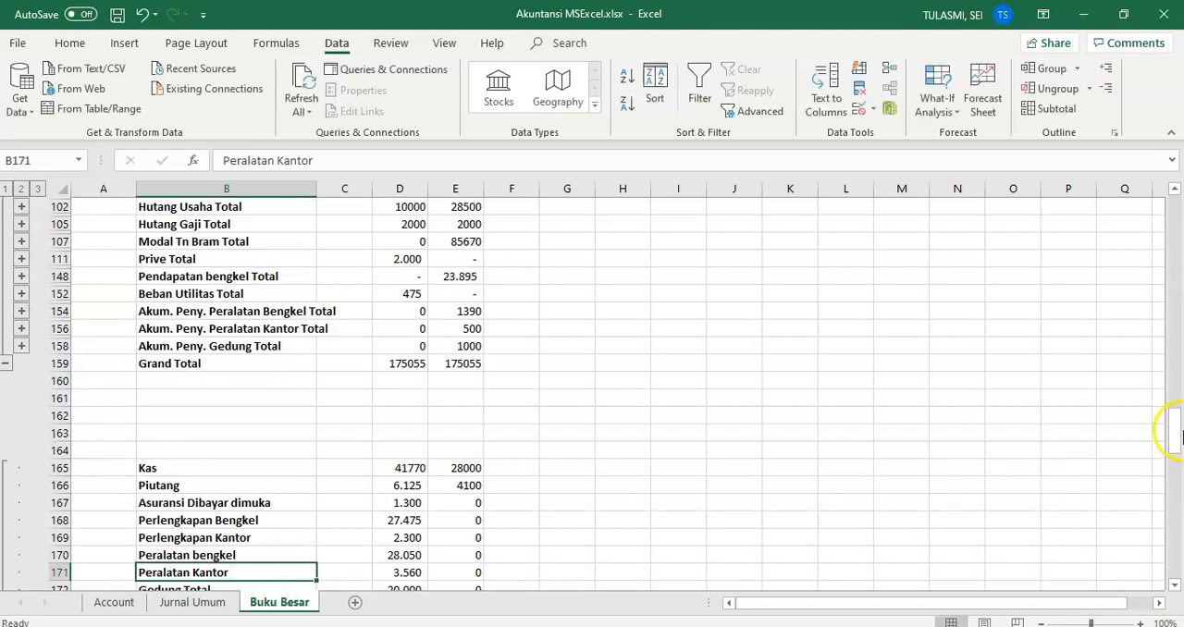
Step: Change the label in B172 to Gedung by removing the word Total
left_click_drag(1176, 435, 1174, 504)
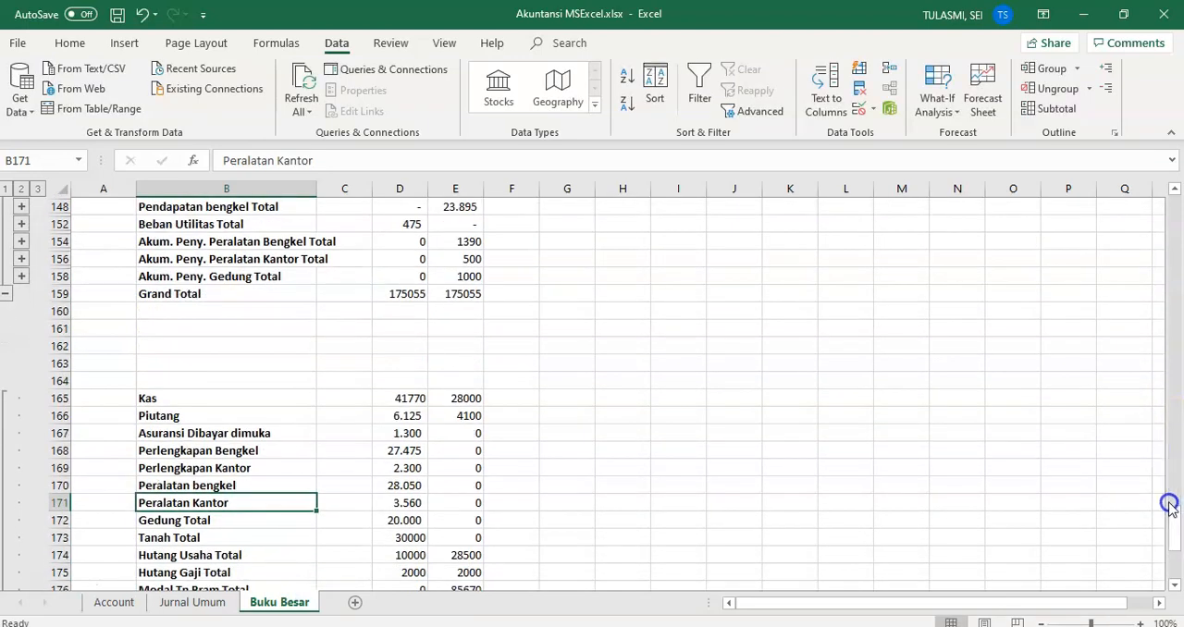
double_click(244, 521)
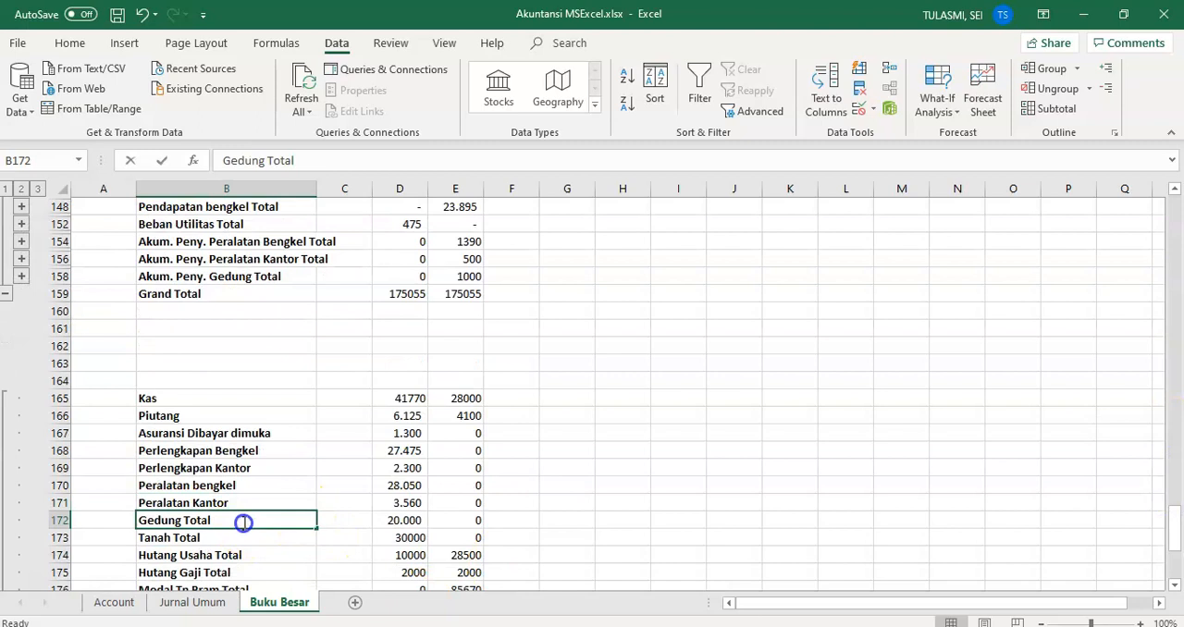
key("BackSpace")
key("BackSpace")
key("BackSpace")
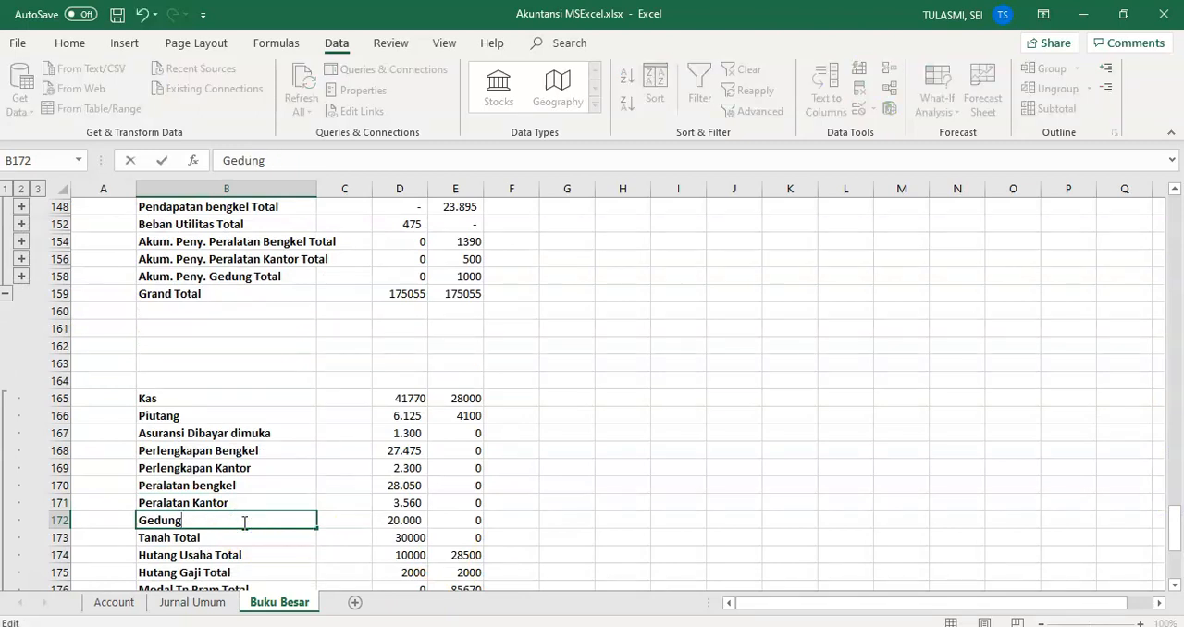
key("Return")
Step: Remove Total from the last two labels, leaving Akum. Peny. Gedung in B182 and Akum. Peny. Peralatan Kantor in B181
key("ctrl+Down")
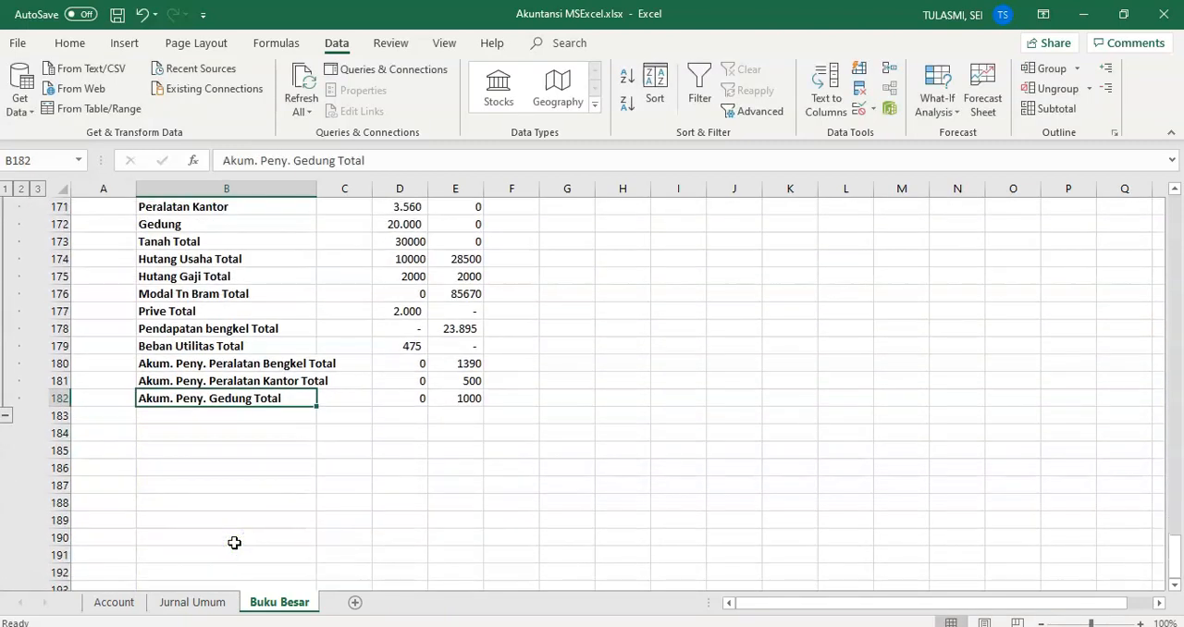
double_click(297, 397)
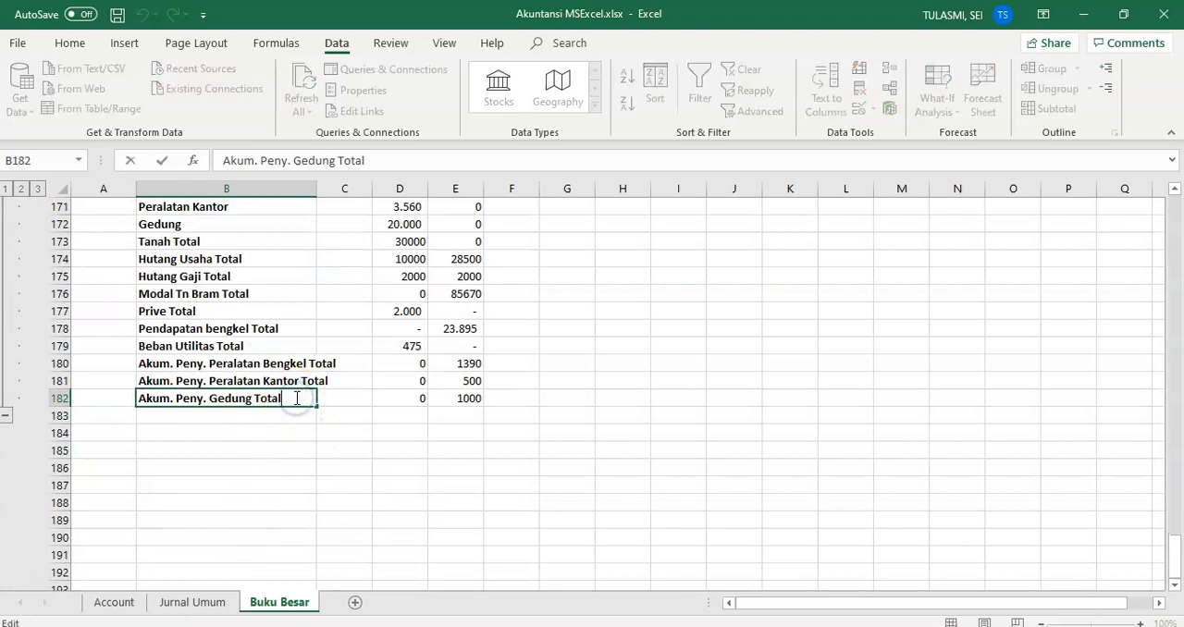
left_click(294, 382)
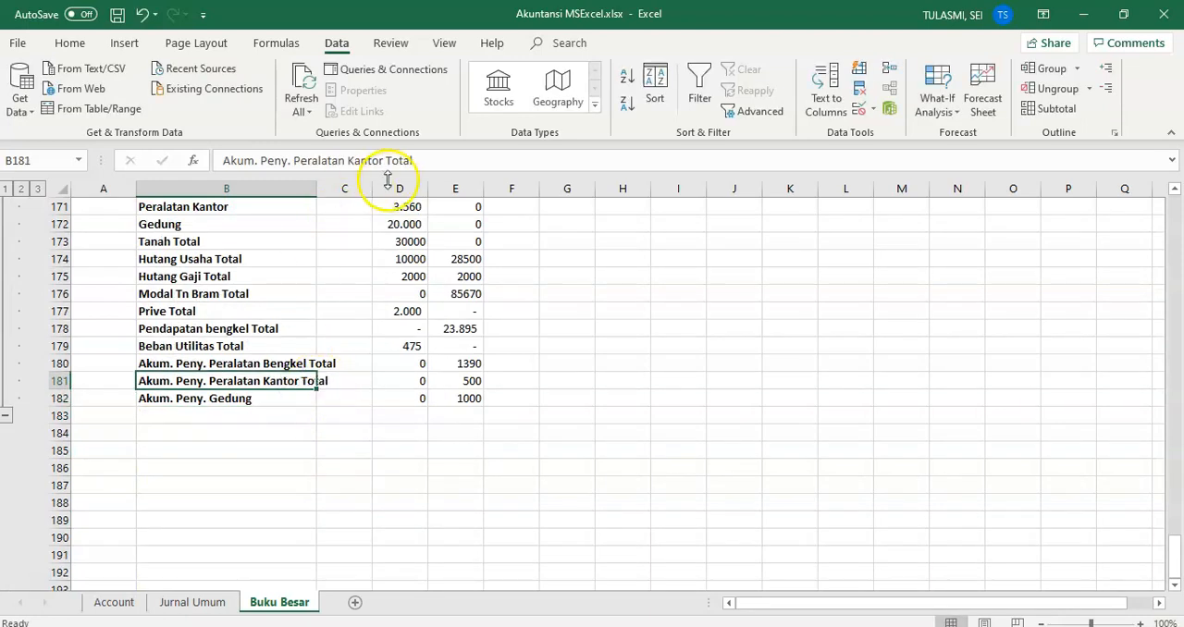
left_click(444, 157)
key("BackSpace")
key("BackSpace")
key("BackSpace")
key("BackSpace")
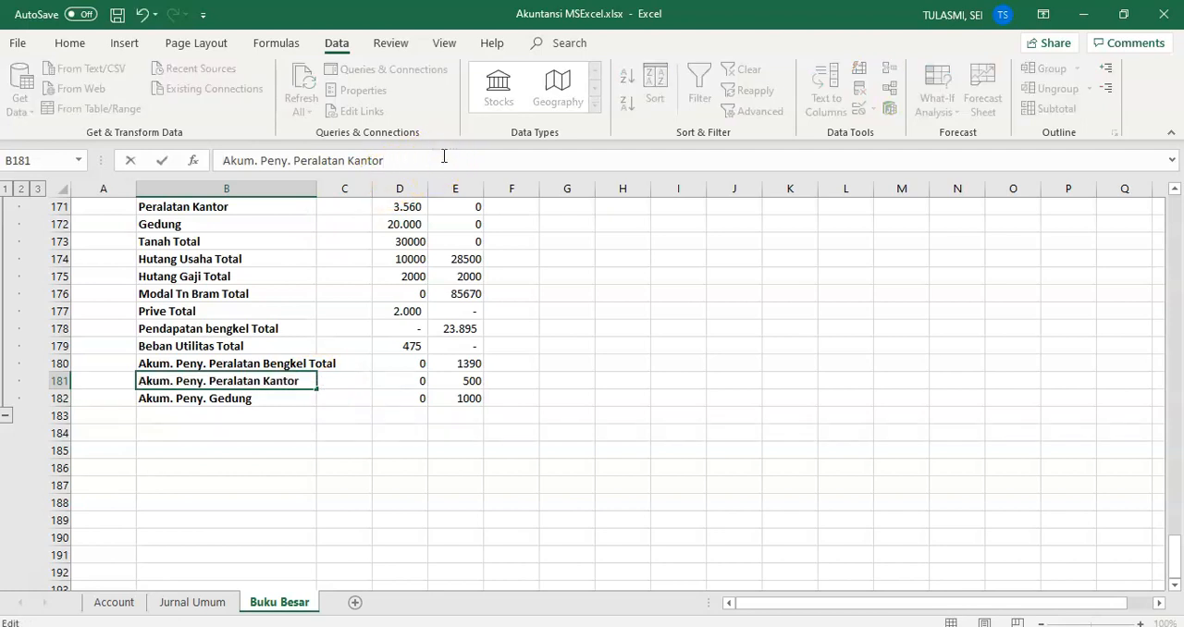
Step: Shorten the label in B180 to Akum. Peny. Peralatan Bengkel
left_click(218, 363)
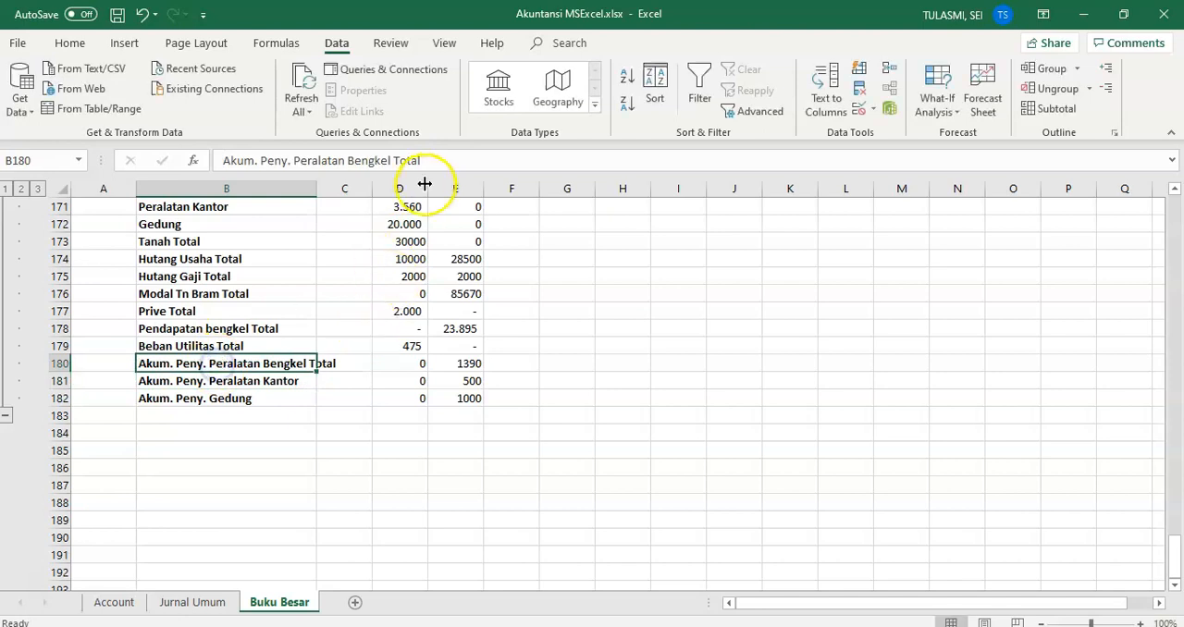
left_click(444, 161)
key("BackSpace")
key("BackSpace")
key("BackSpace")
key("BackSpace")
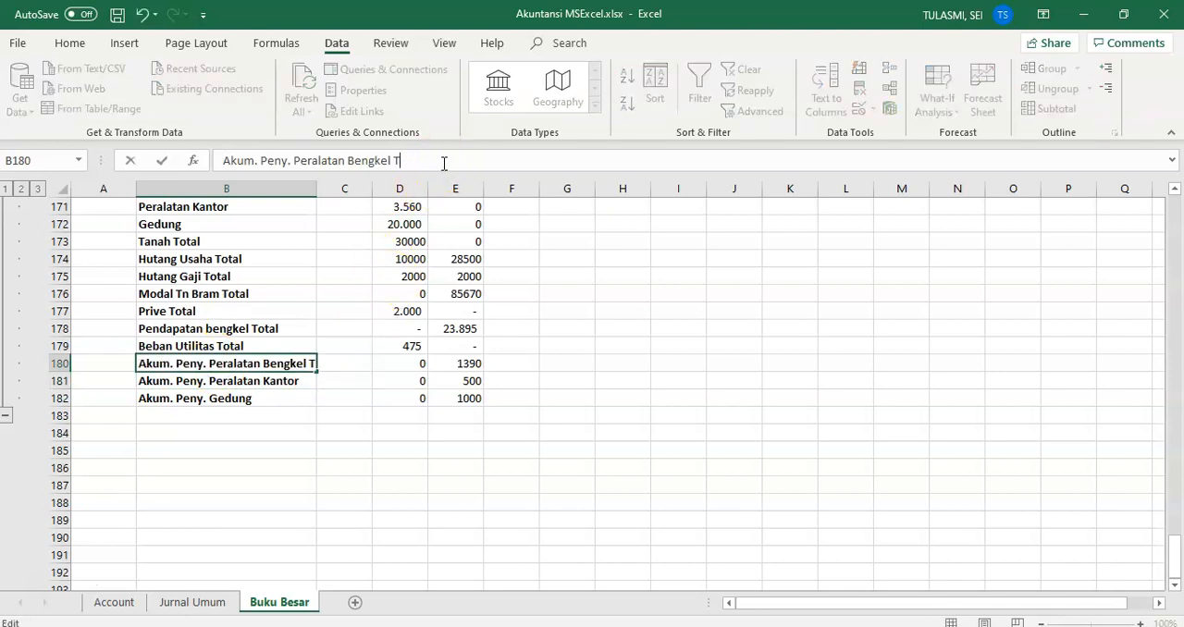
Step: Delete the word Total from the label in B179, leaving Beban Utilitas
left_click(243, 345)
left_click(387, 162)
key("BackSpace")
key("BackSpace")
key("BackSpace")
key("BackSpace")
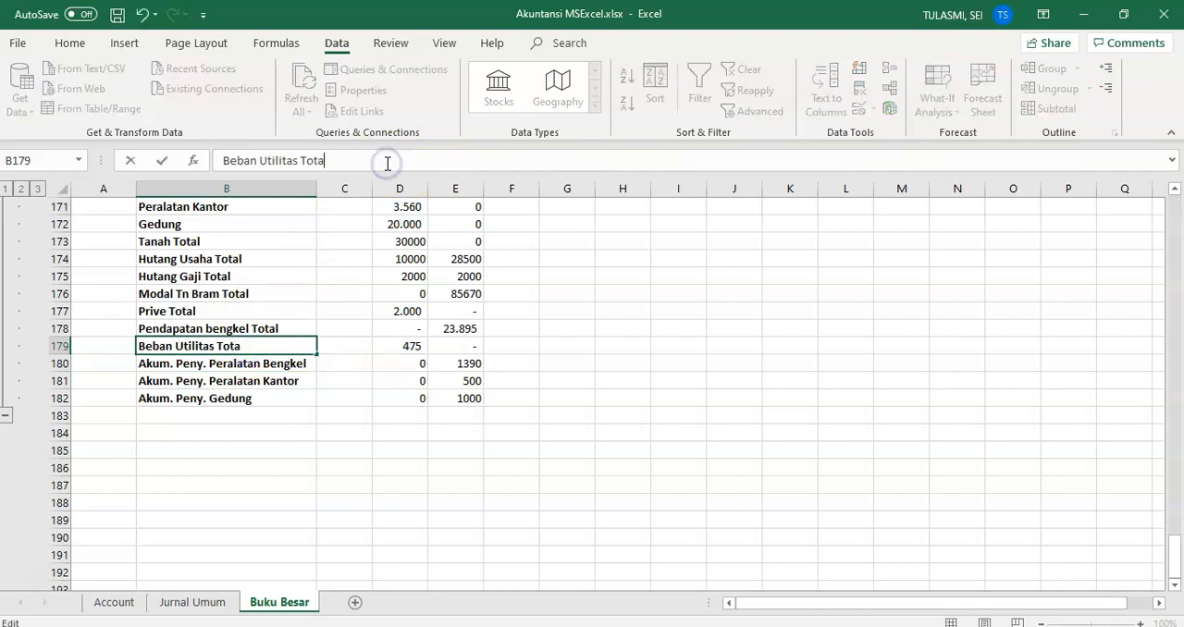
Step: Remove Total from the labels in B178 and B177, leaving Pendapatan bengkel and Prive
left_click(219, 330)
left_click(380, 160)
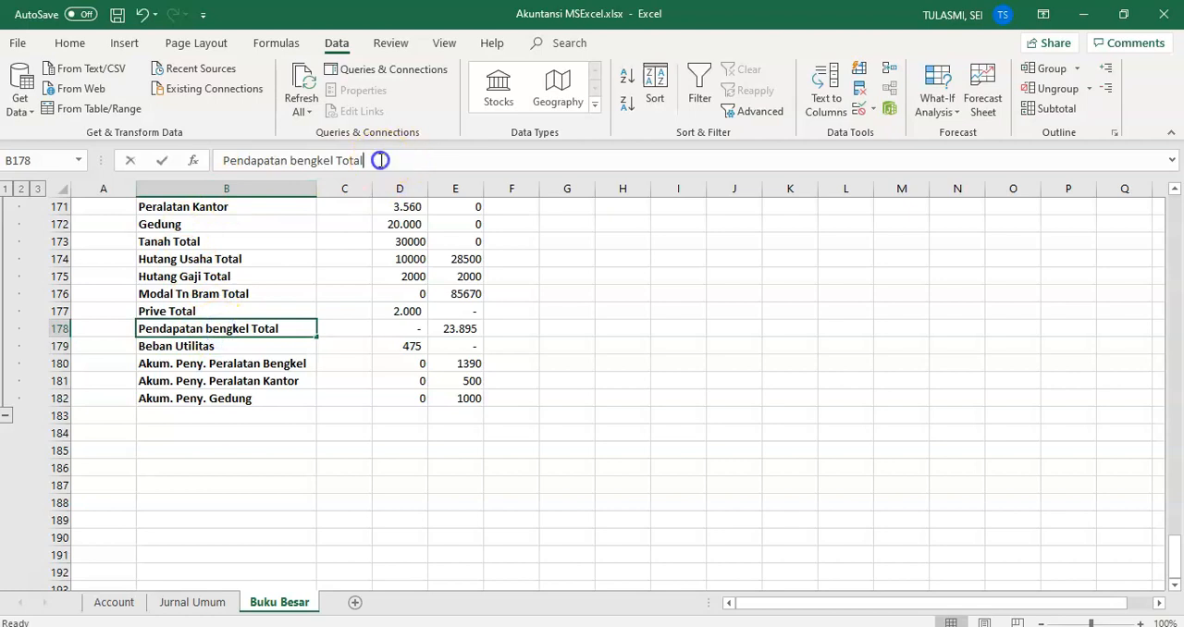
key("BackSpace")
key("BackSpace")
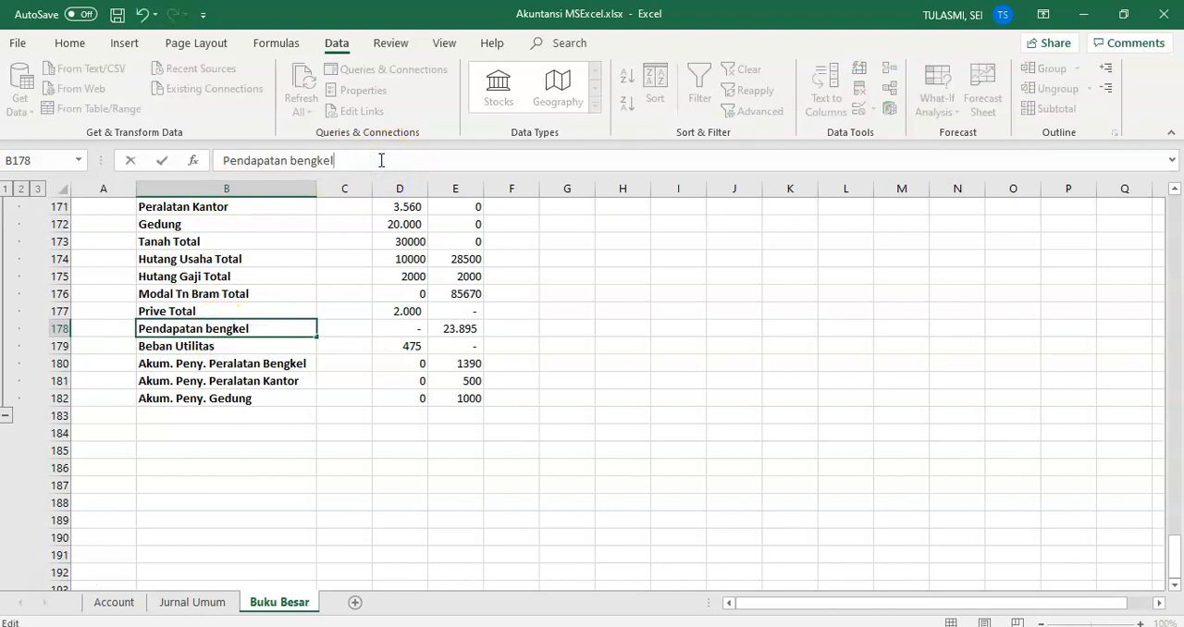
left_click(211, 308)
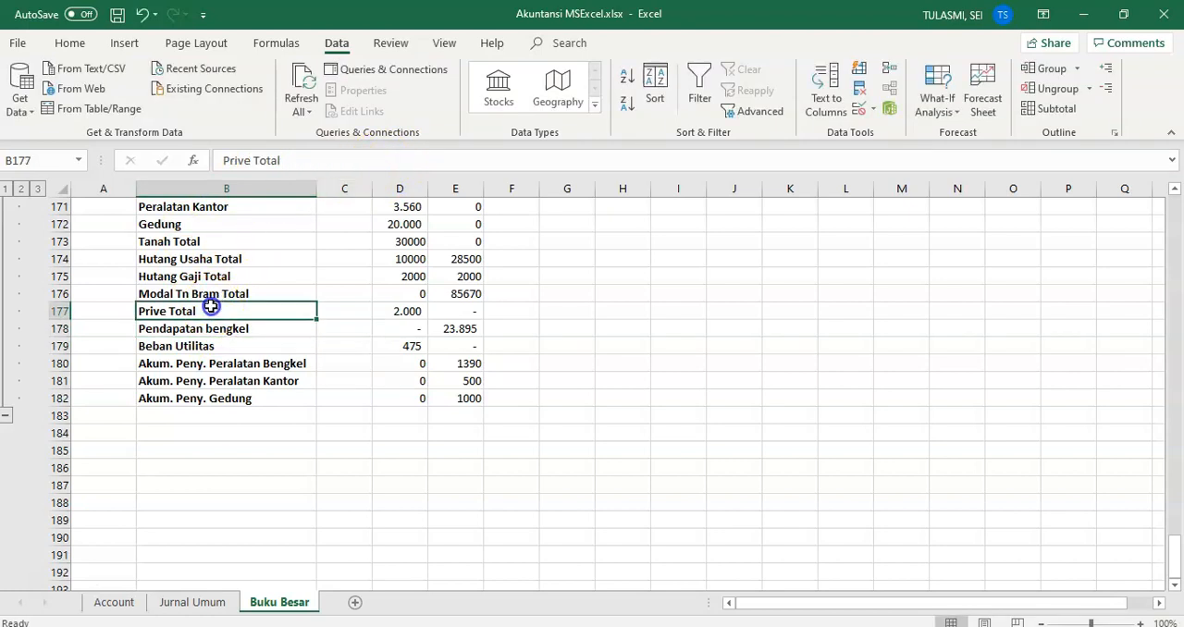
double_click(211, 308)
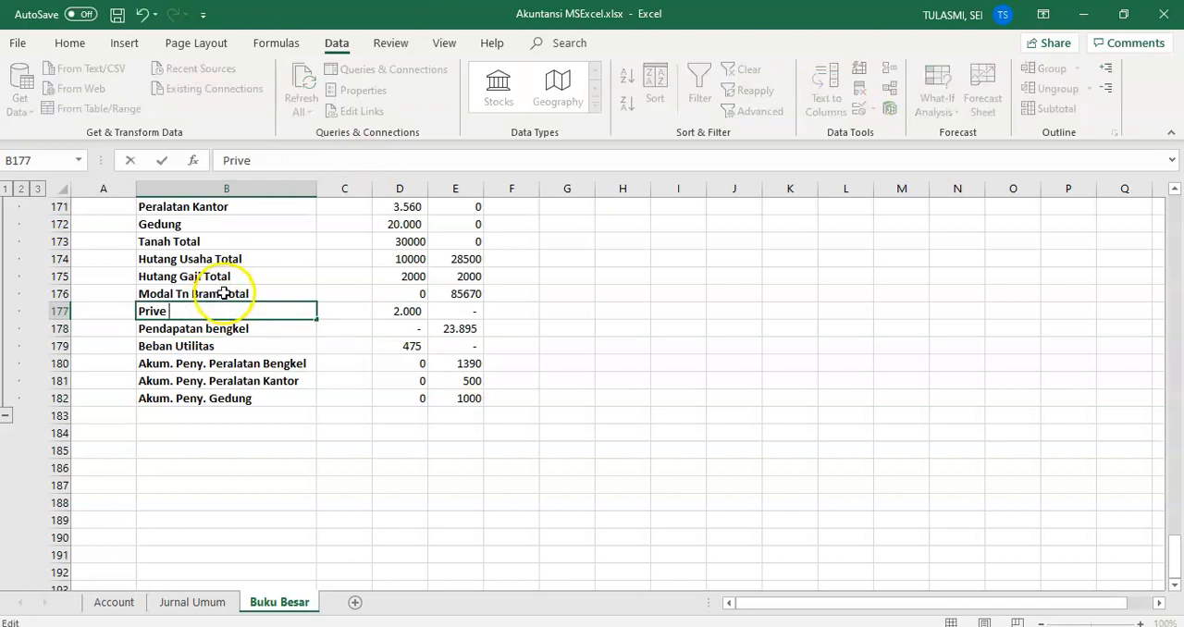
Step: Remove the word Total from the owner's capital account label in B176
left_click(227, 294)
left_click(350, 156)
key("BackSpace")
key("BackSpace")
key("BackSpace")
key("BackSpace")
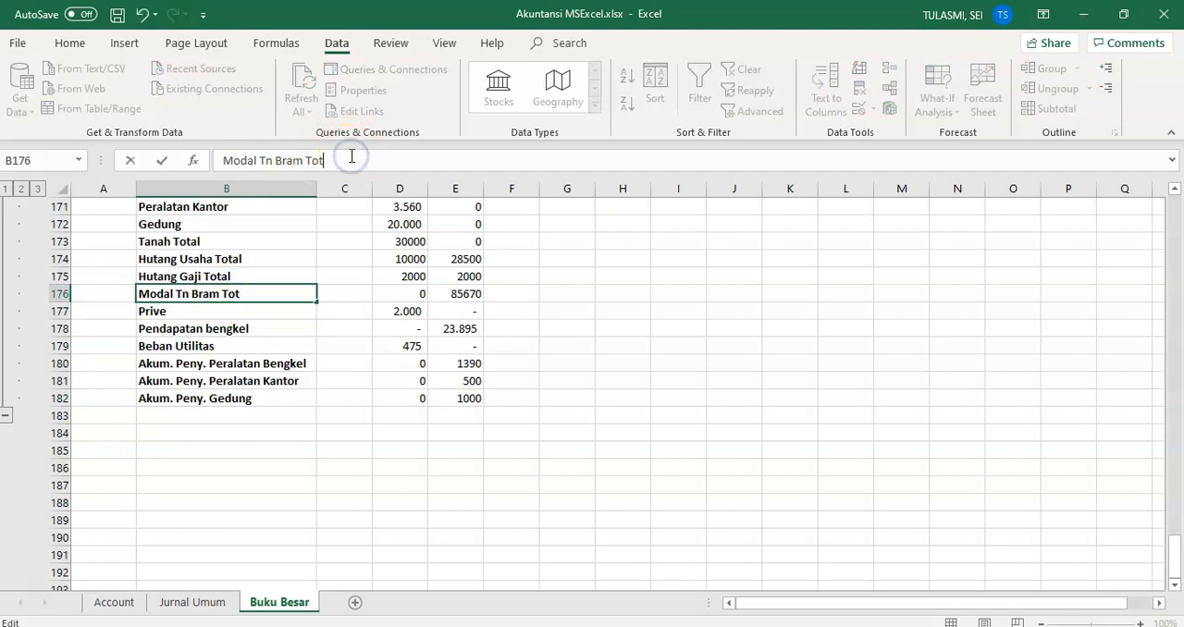
Step: Shorten the label in B175 to Hutang Gaji
left_click(261, 275)
left_click(349, 160)
key("BackSpace")
key("BackSpace")
key("BackSpace")
key("BackSpace")
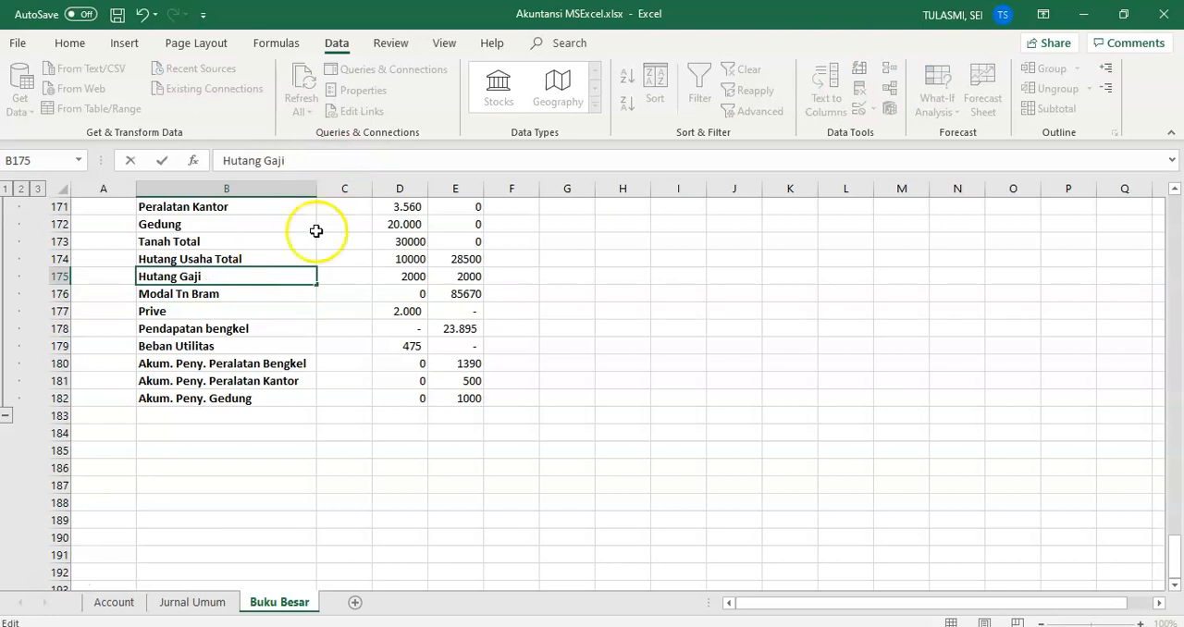
Step: Remove Total from the labels in B174 and B173, leaving Hutang Usaha and Tanah
left_click(286, 259)
key("BackSpace")
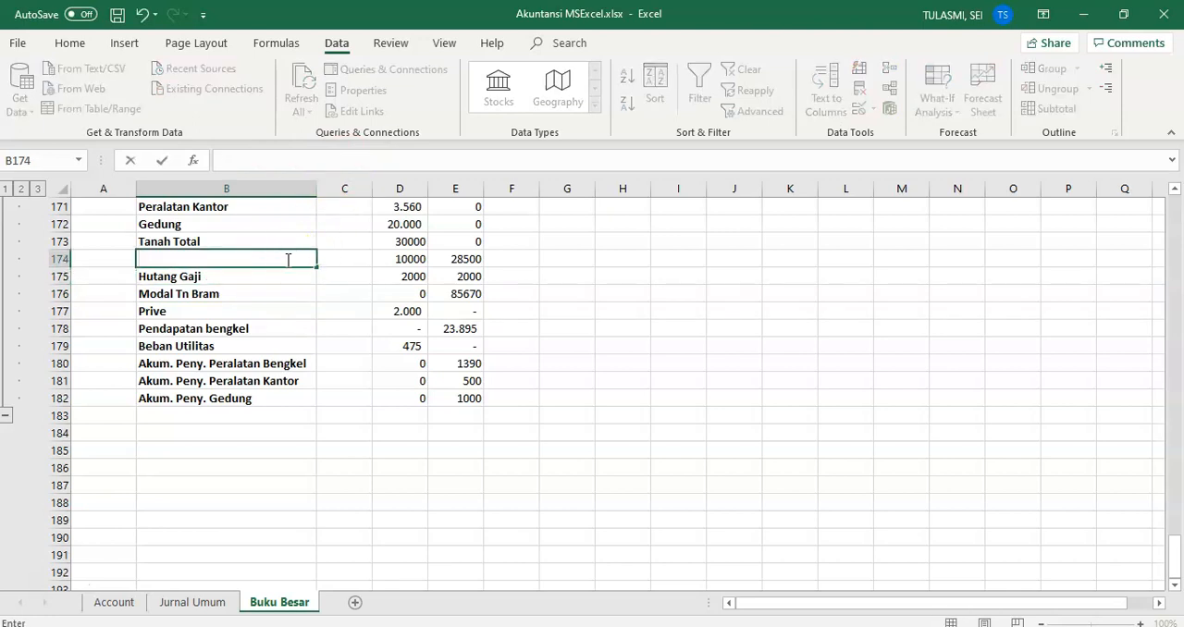
key("ctrl+z")
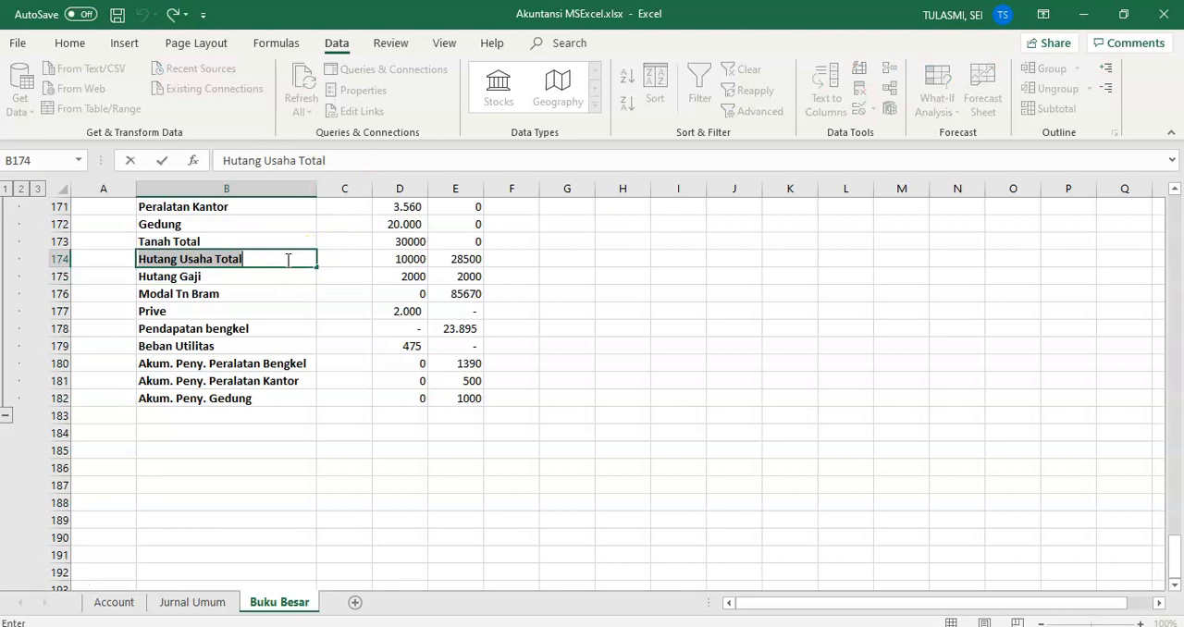
left_click(287, 260)
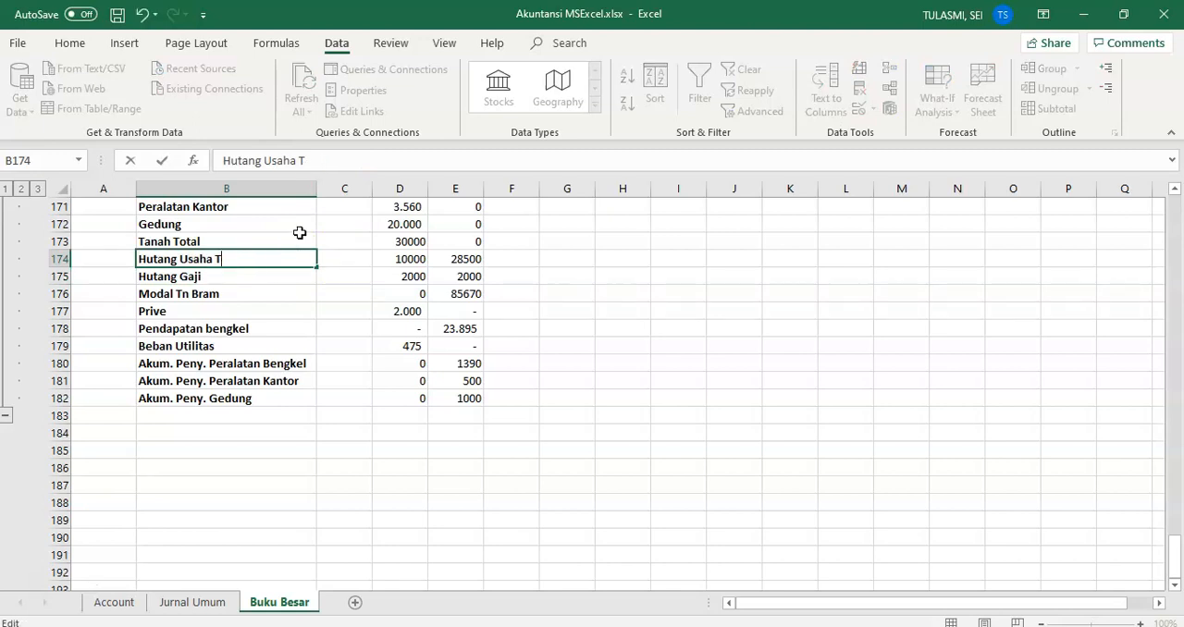
left_click(300, 237)
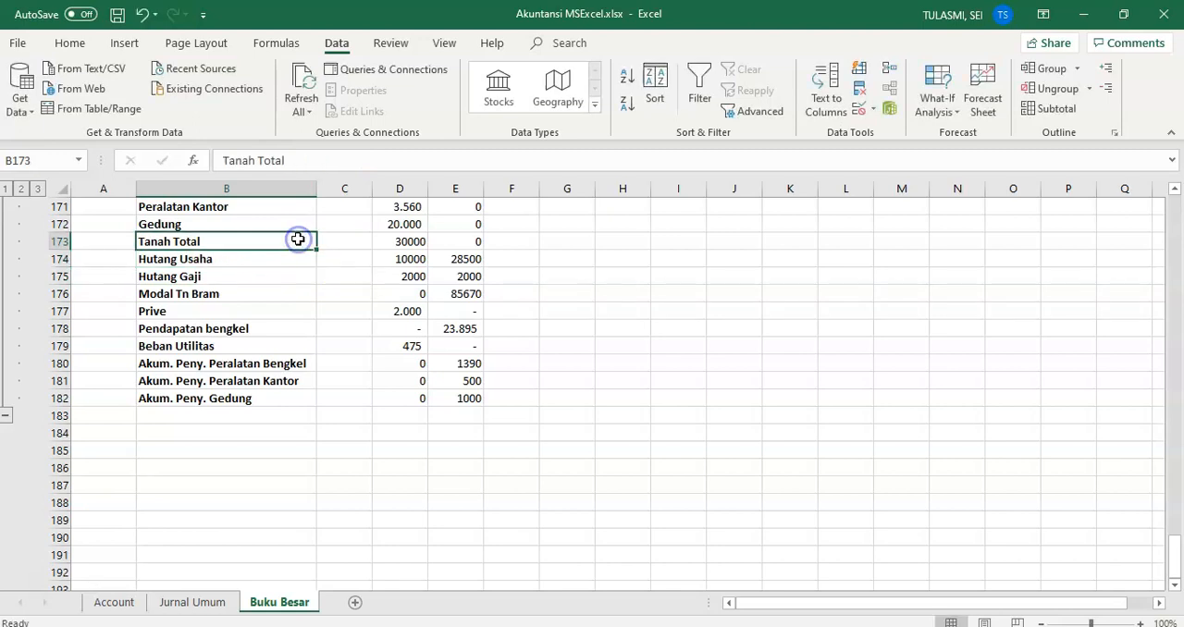
double_click(300, 240)
key("BackSpace")
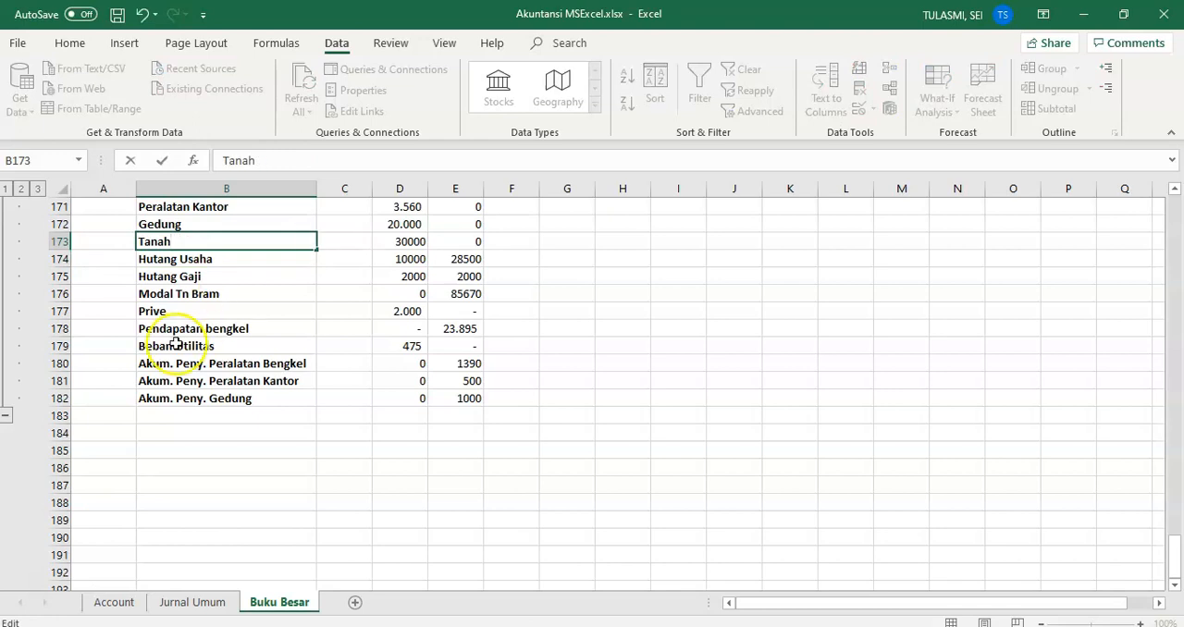
left_click(233, 397)
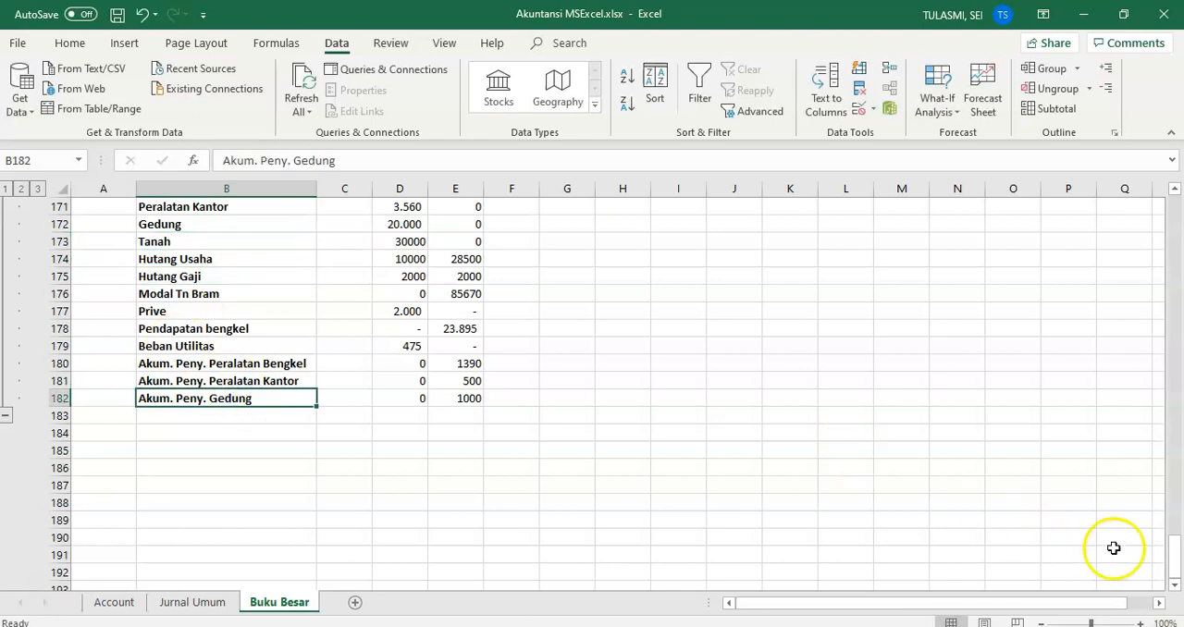
left_click_drag(1173, 561, 1178, 543)
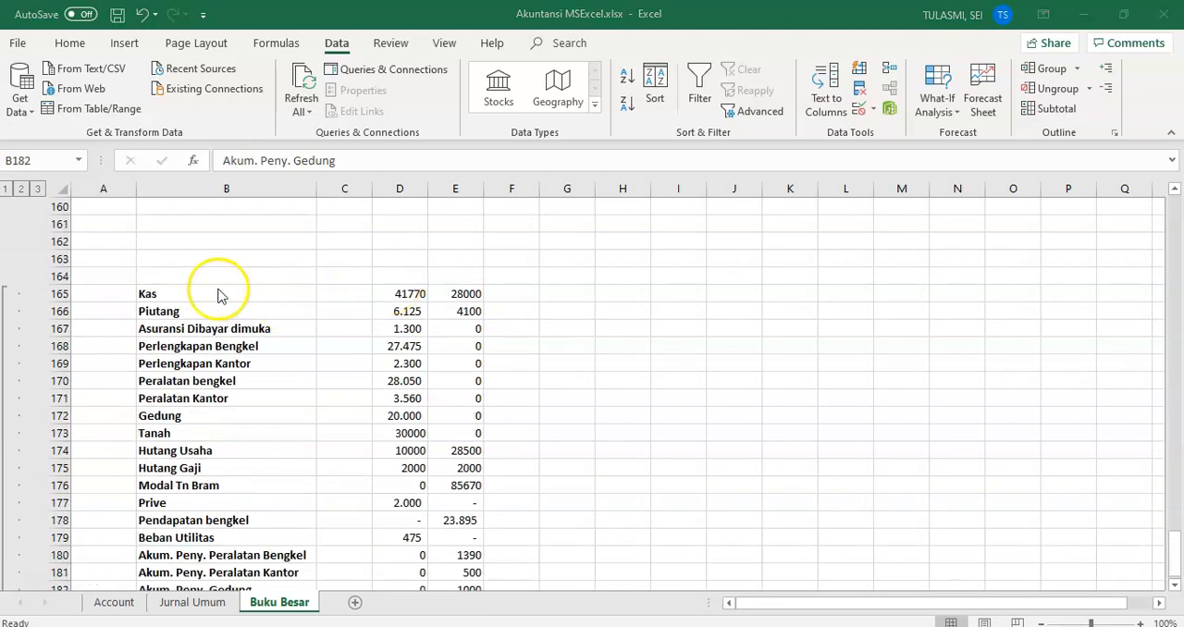
Step: Define the workbook-scoped name Akun_BukuBesar for the account names in B165:B182
left_click(162, 299)
left_click(161, 294)
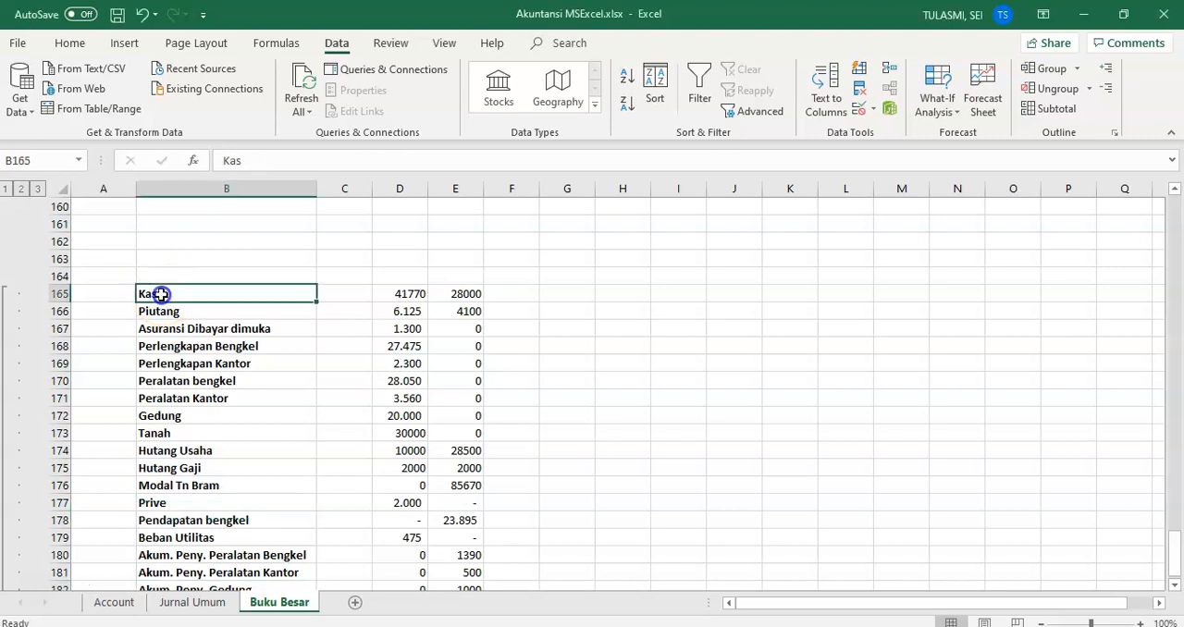
key("shift+Down")
key("shift+Down")
key("shift+Down")
key("shift+Down")
key("shift+Down")
key("shift+Down")
key("shift+Down")
key("shift+Down")
key("shift+Down")
key("shift+Down")
key("shift+Down")
key("shift+Down")
key("shift+Down")
key("shift+Down")
key("shift+Down")
key("shift+Down")
key("shift+Down")
key("shift+Down")
key("shift+Down")
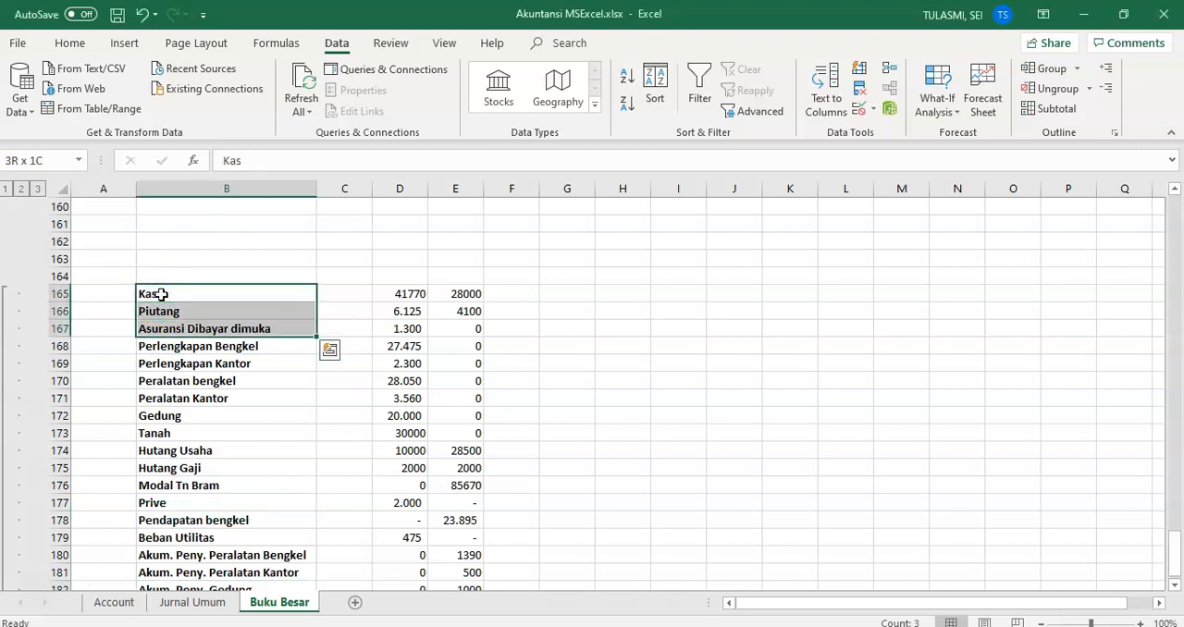
key("shift+Up")
key("shift+Up")
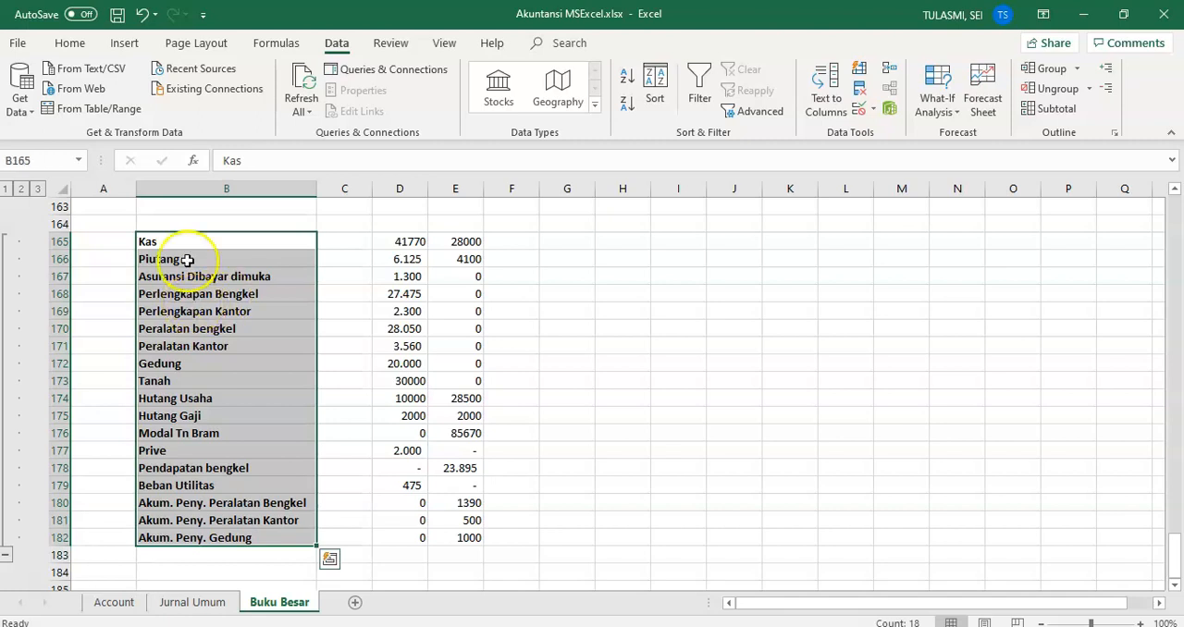
left_click(287, 46)
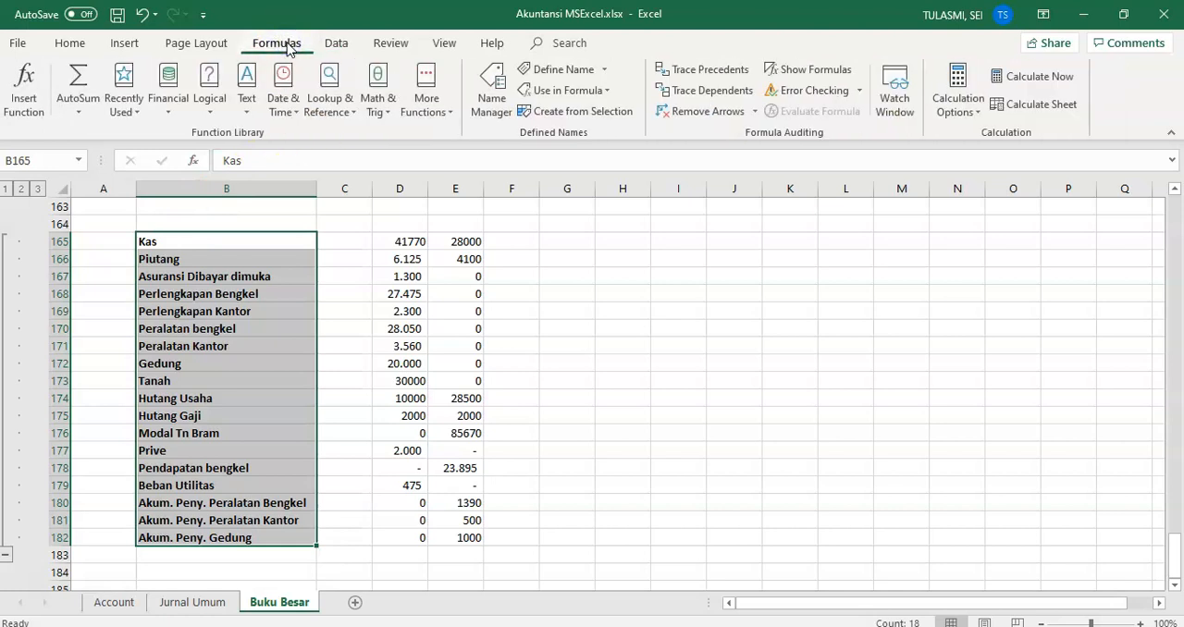
left_click(577, 72)
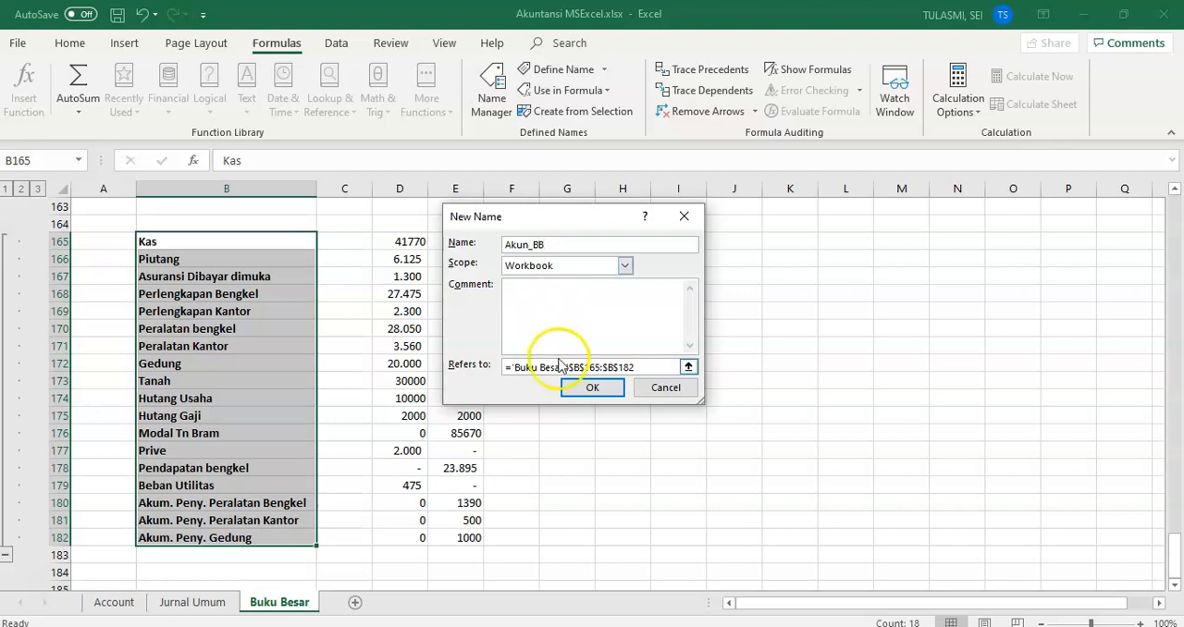
left_click(581, 389)
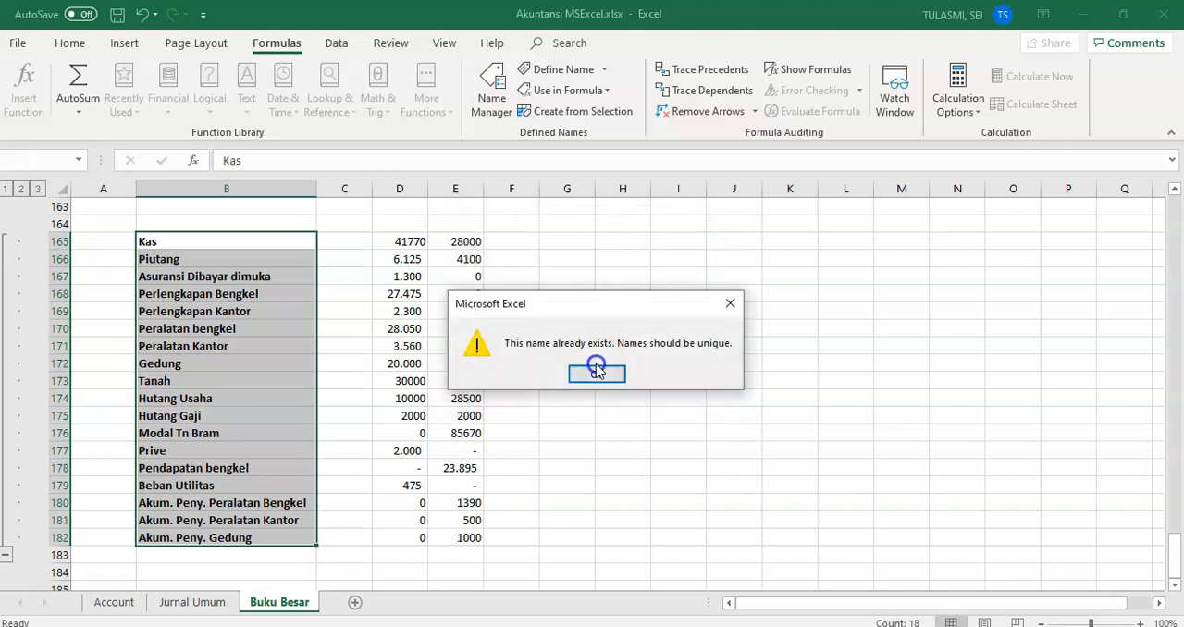
left_click(595, 375)
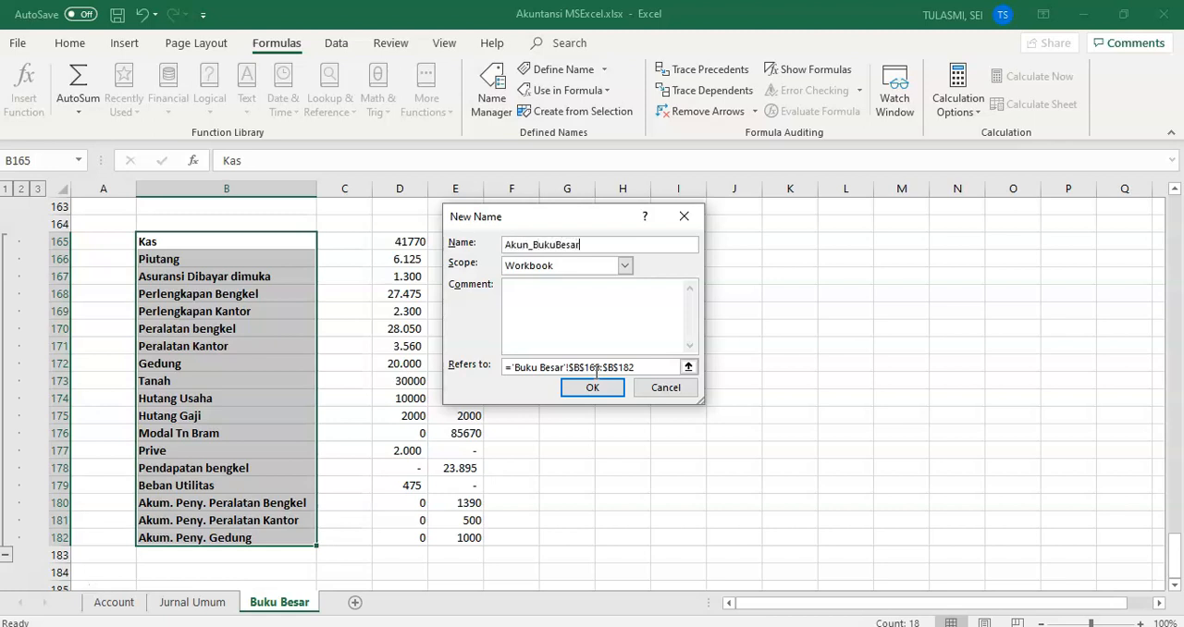
left_click(584, 388)
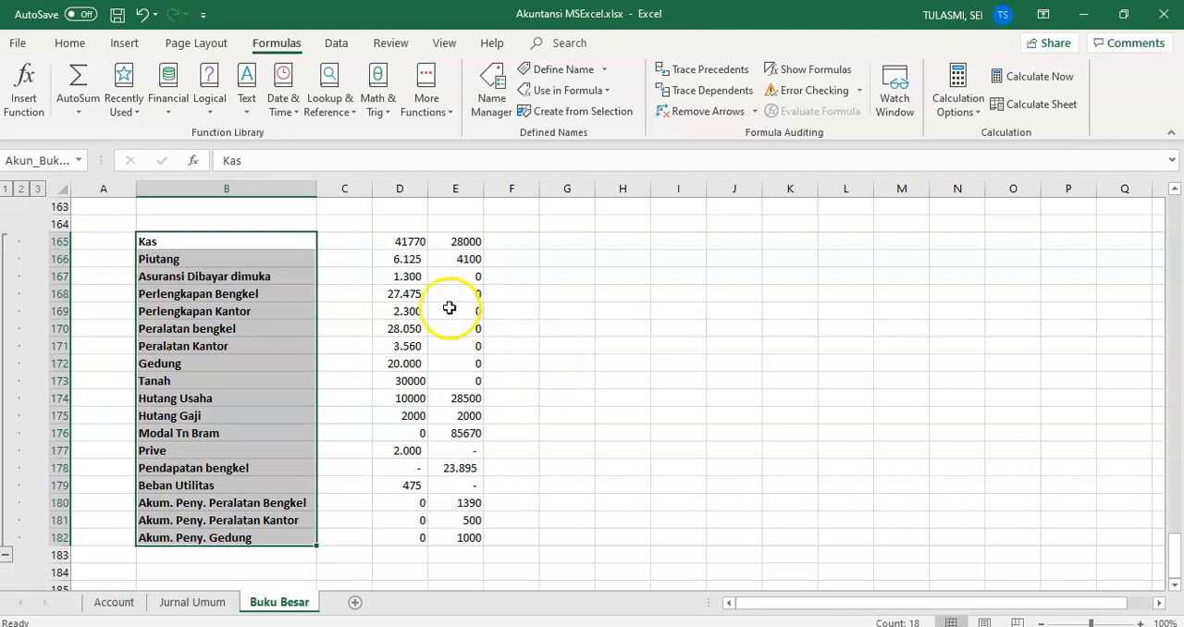
Step: Define the workbook-scoped name Debet_BukuBesar for the debit totals in D165:D182
left_click(418, 244)
key("shift+Down")
key("shift+Down")
key("shift+Down")
key("shift+Down")
key("shift+Down")
key("shift+Down")
key("shift+Down")
key("shift+Down")
key("shift+Down")
key("shift+Down")
key("shift+Down")
key("shift+Down")
key("shift+Down")
key("shift+Down")
key("shift+Down")
key("shift+Down")
key("shift+Down")
key("shift+Down")
key("shift+Up")
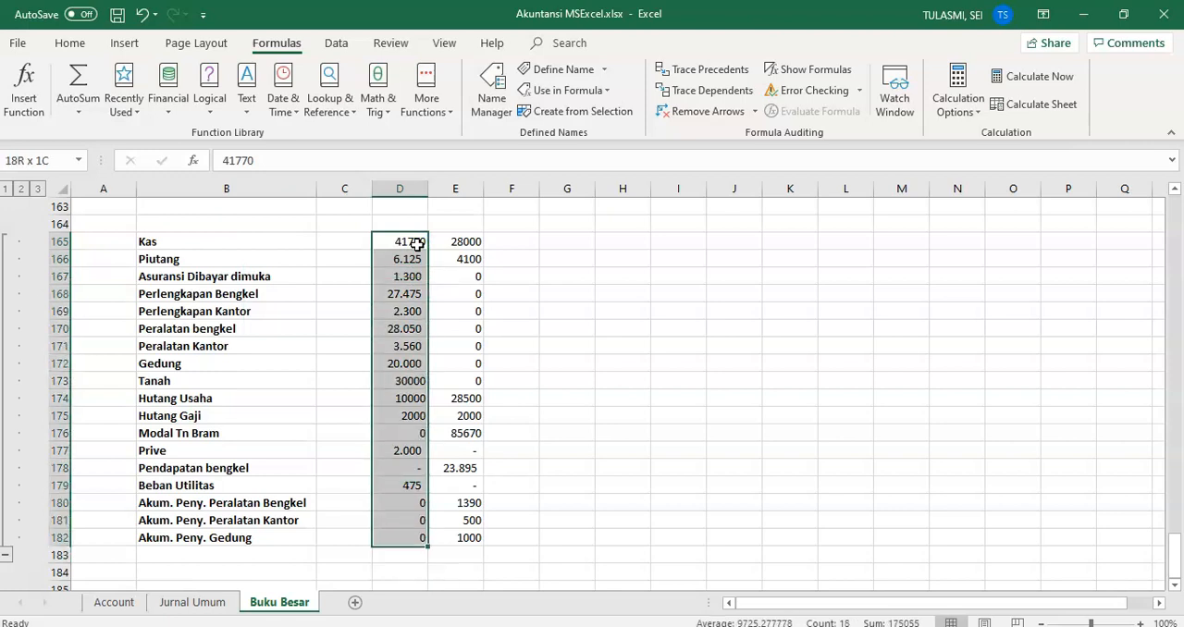
right_click(410, 300)
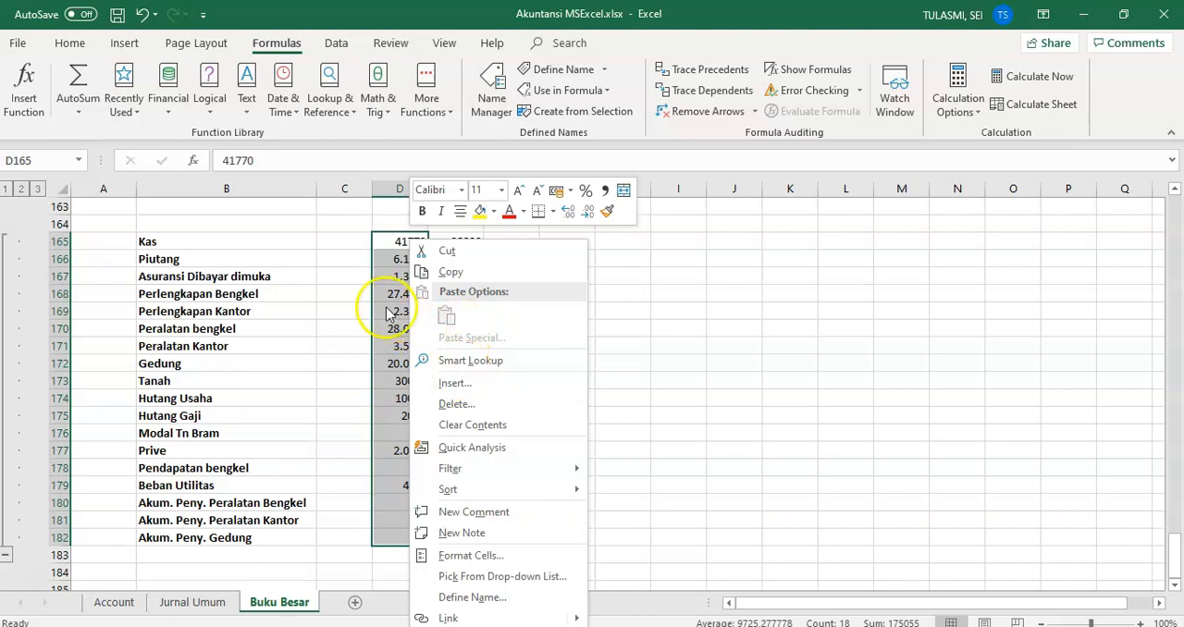
left_click(544, 72)
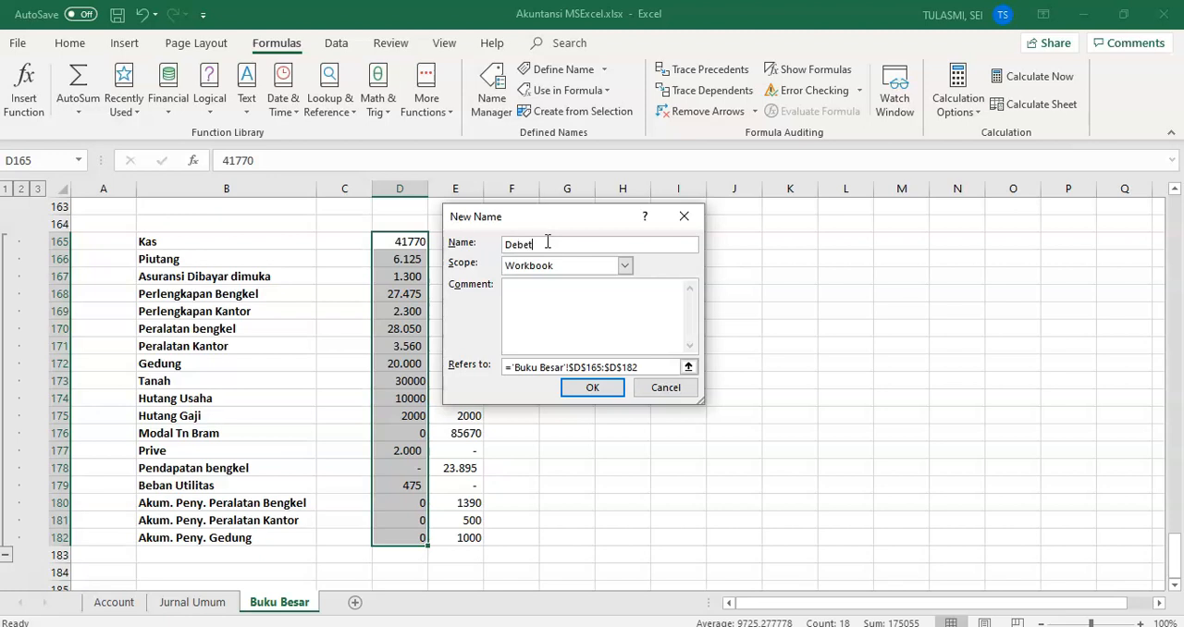
left_click(576, 388)
left_click(585, 375)
left_click(572, 245)
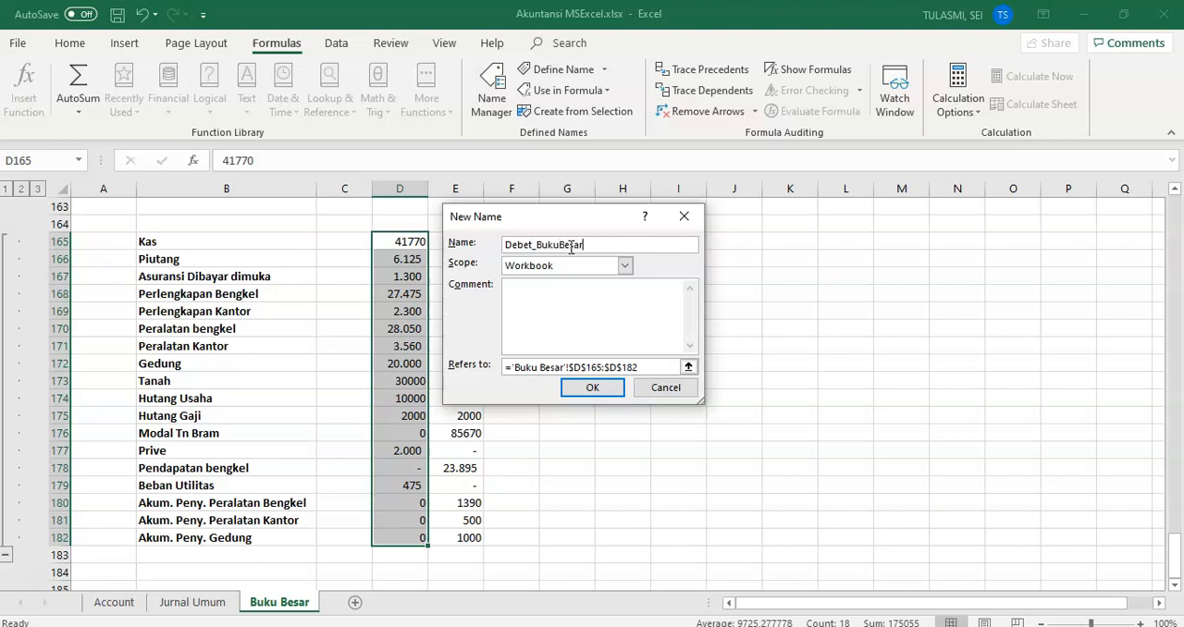
left_click(592, 389)
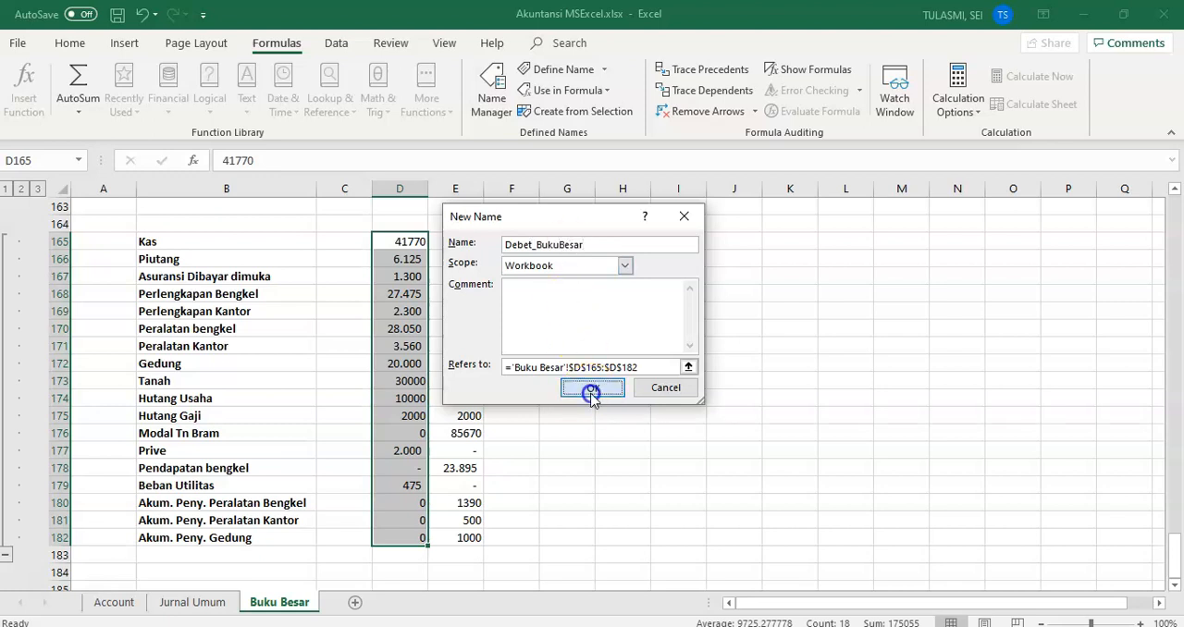
Step: Define the workbook-scoped name Kredit_BukuBesar for the credit totals in E165:E182
left_click(474, 242)
key("shift+Down")
key("shift+Down")
key("shift+Down")
key("shift+Down")
key("shift+Down")
key("shift+Down")
key("shift+Down")
key("shift+Down")
key("shift+Down")
key("shift+Down")
key("shift+Down")
key("shift+Down")
key("shift+Down")
key("shift+Down")
key("shift+Down")
key("shift+Down")
key("shift+Down")
key("shift+Down")
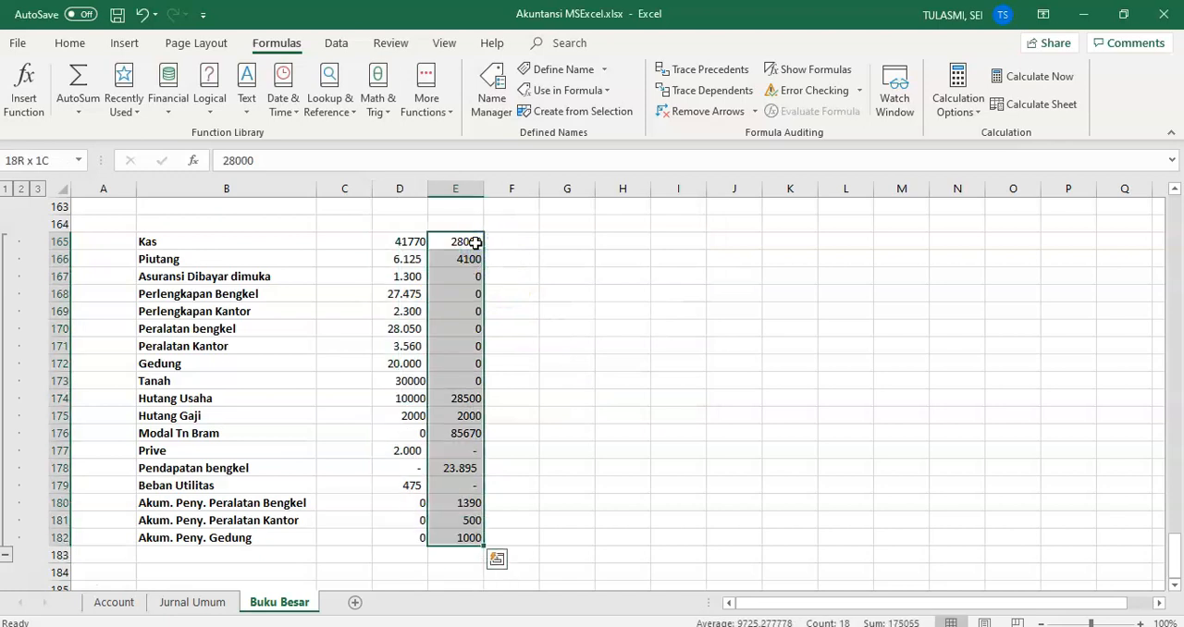
right_click(474, 242)
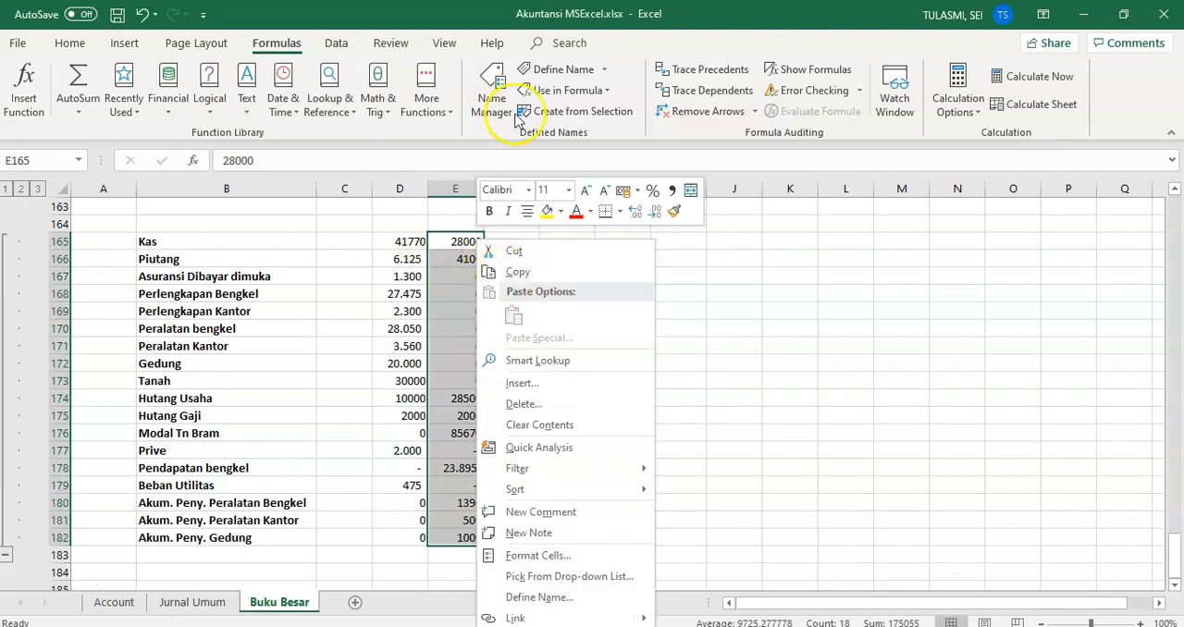
left_click(550, 69)
left_click(573, 246)
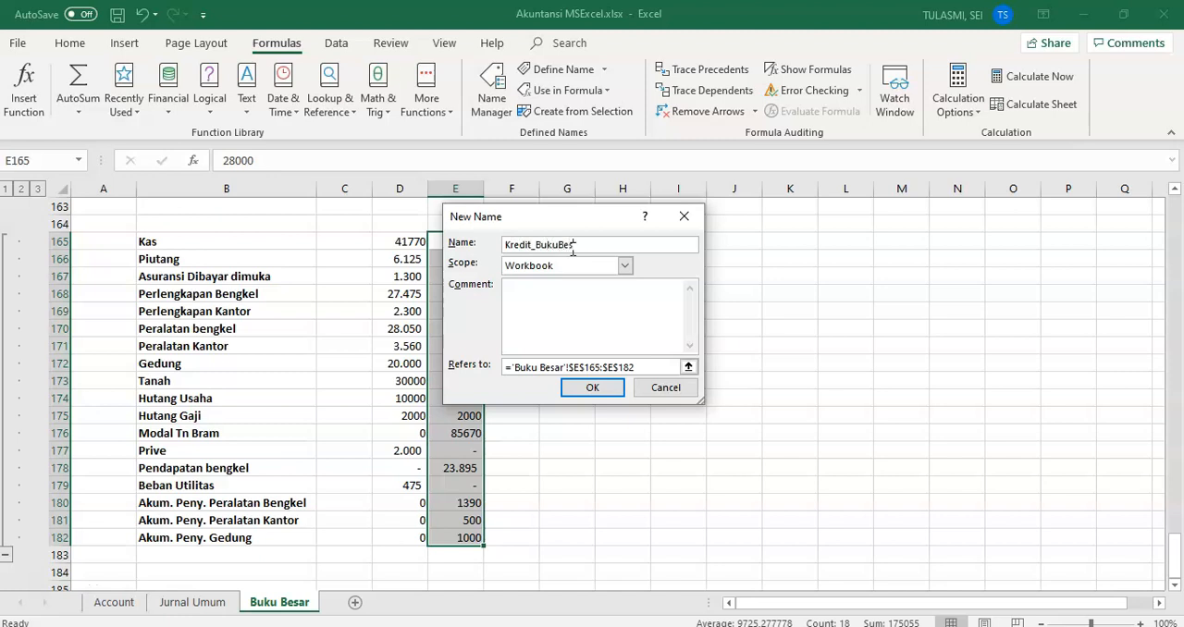
left_click(593, 388)
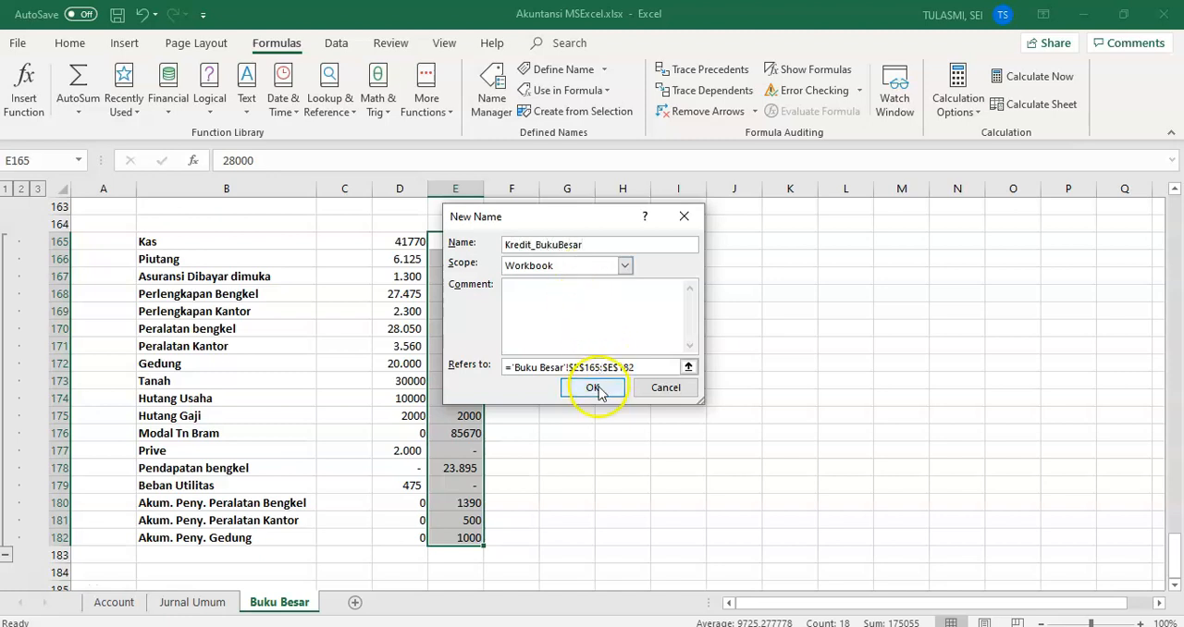
left_click(445, 415)
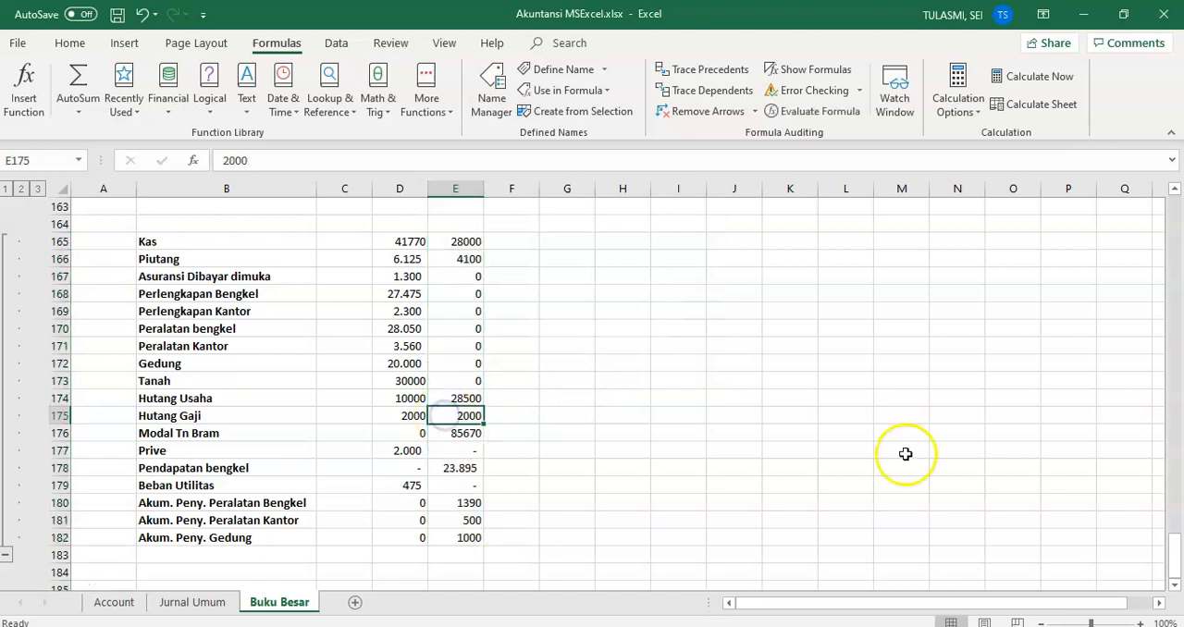
Step: Review the Buku Besar ledger at outline levels 1, 2 and 3, finishing with all detail rows expanded
left_click_drag(1177, 566, 1176, 204)
left_click(289, 438)
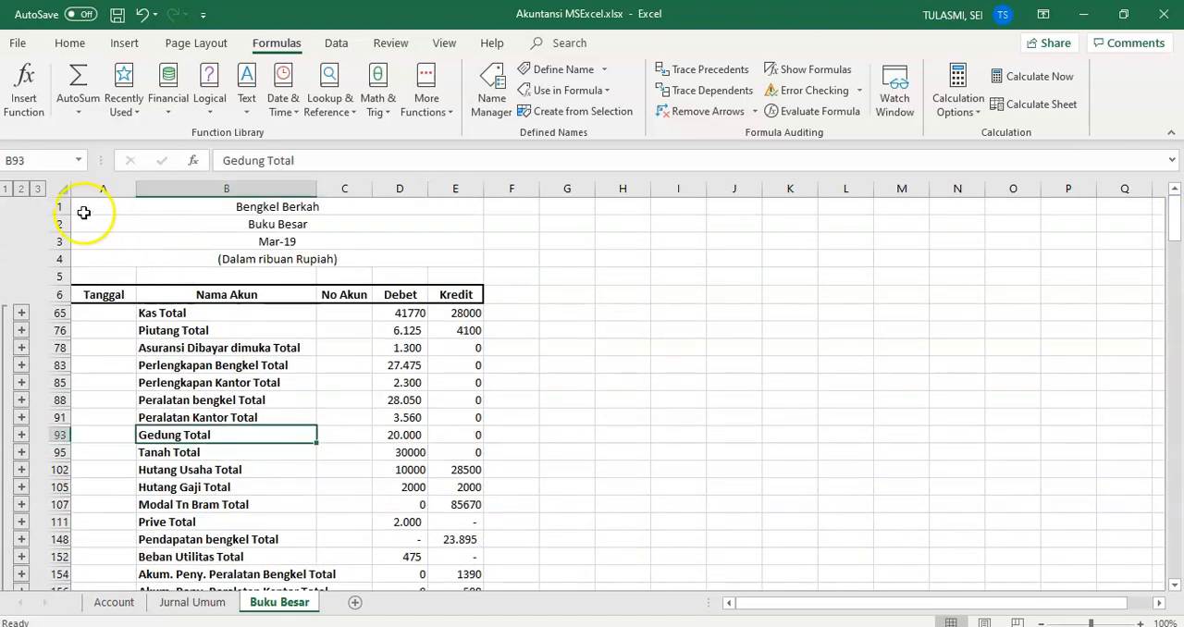
left_click(7, 190)
left_click(37, 195)
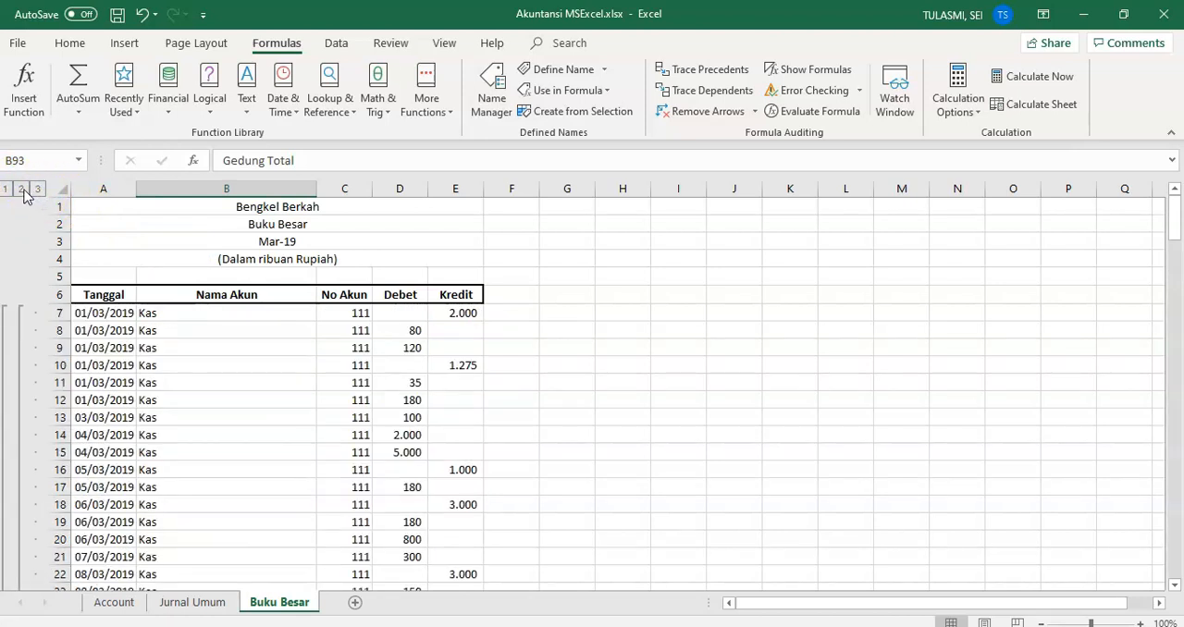
left_click(21, 190)
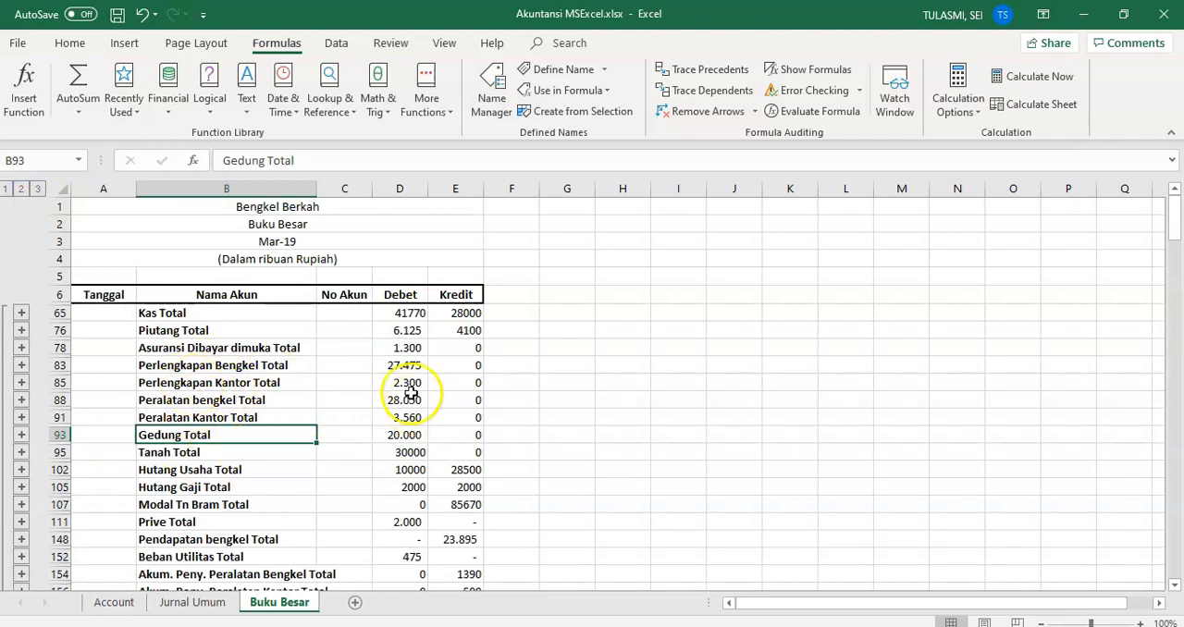
left_click(5, 189)
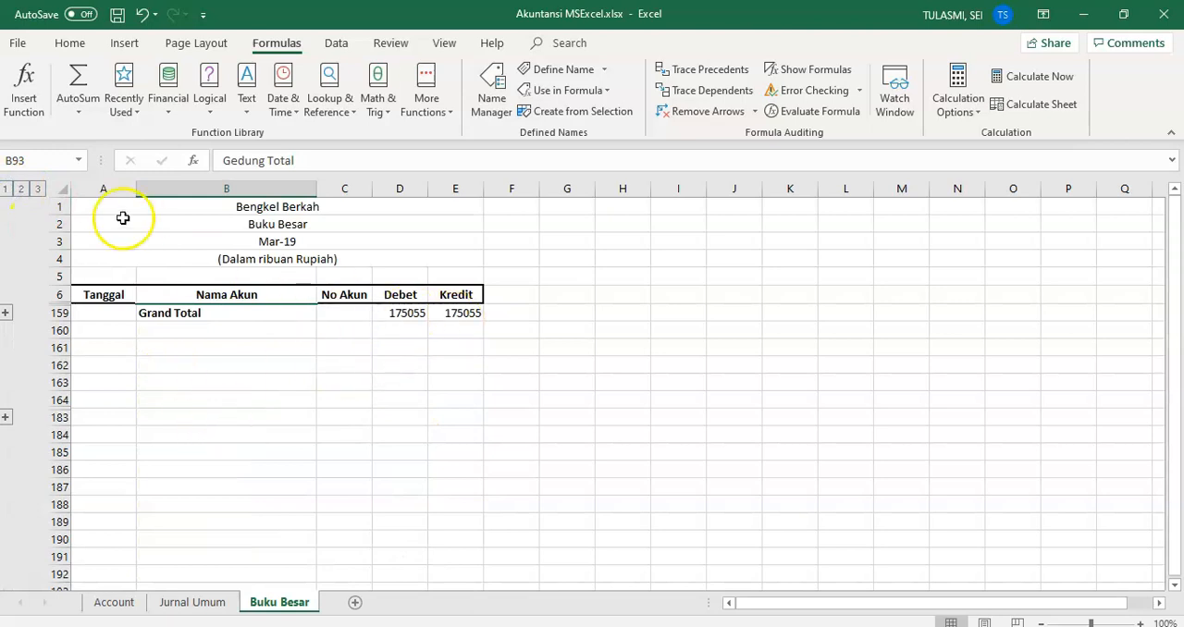
left_click(37, 189)
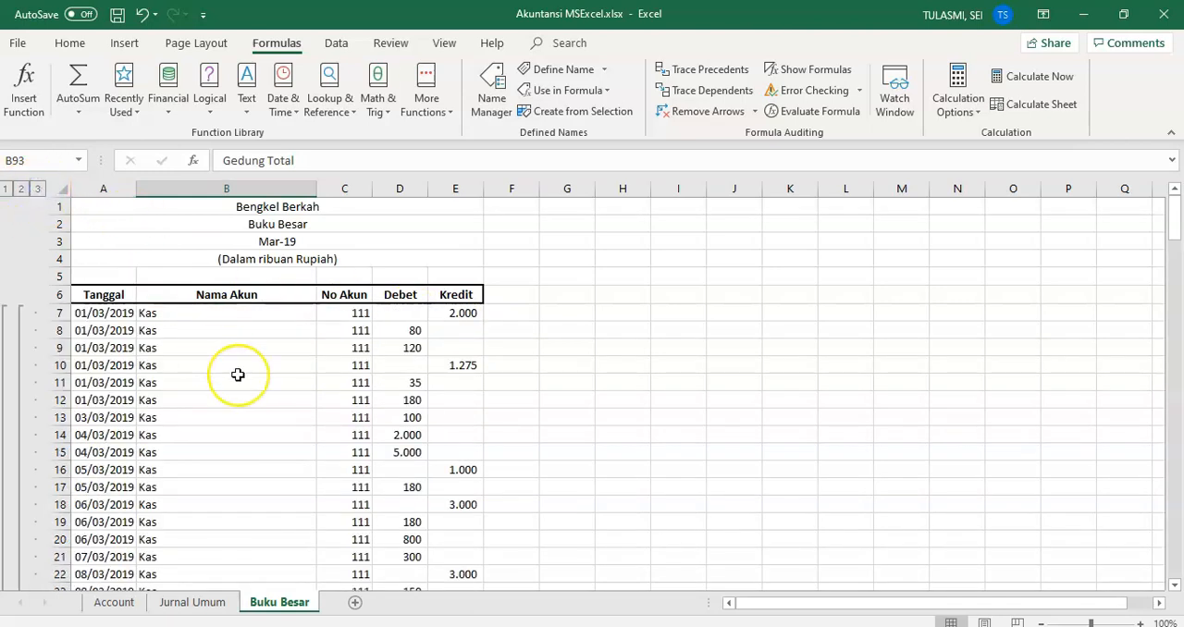